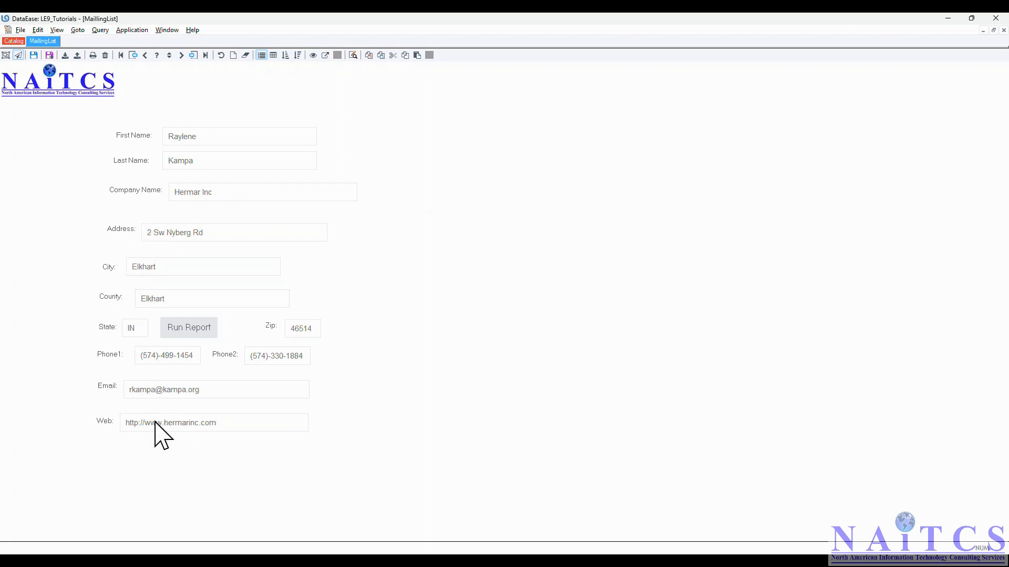
- Switch the MaillingList form to design view and add a "PK:" label with a new field above First Name
left_click(5, 55)
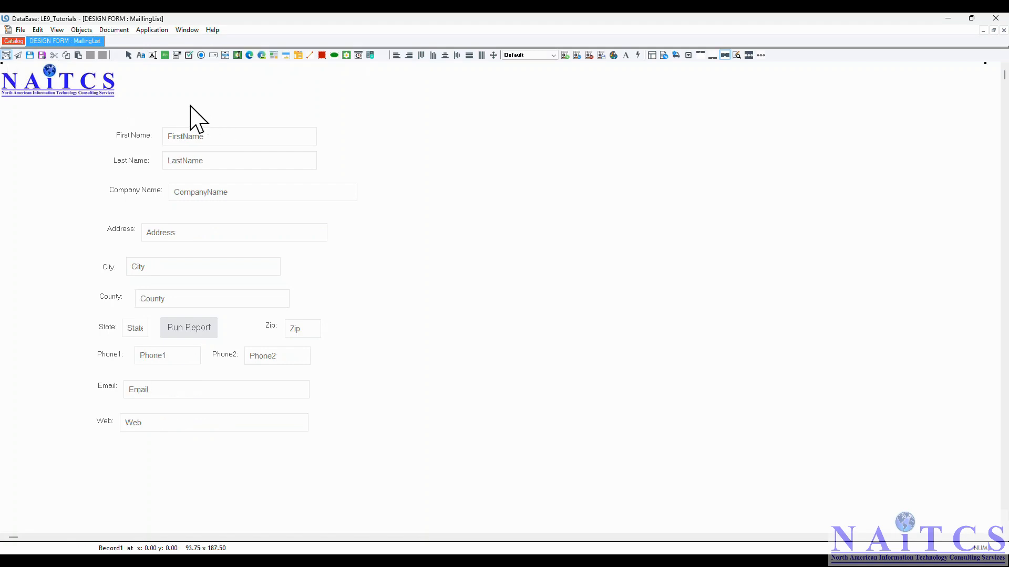
left_click(146, 98)
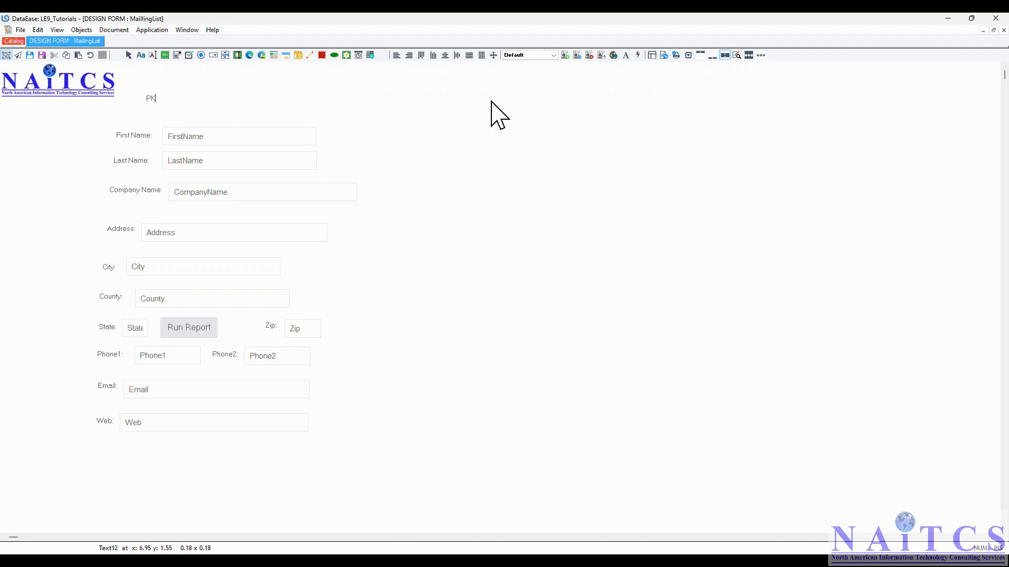
key("F10")
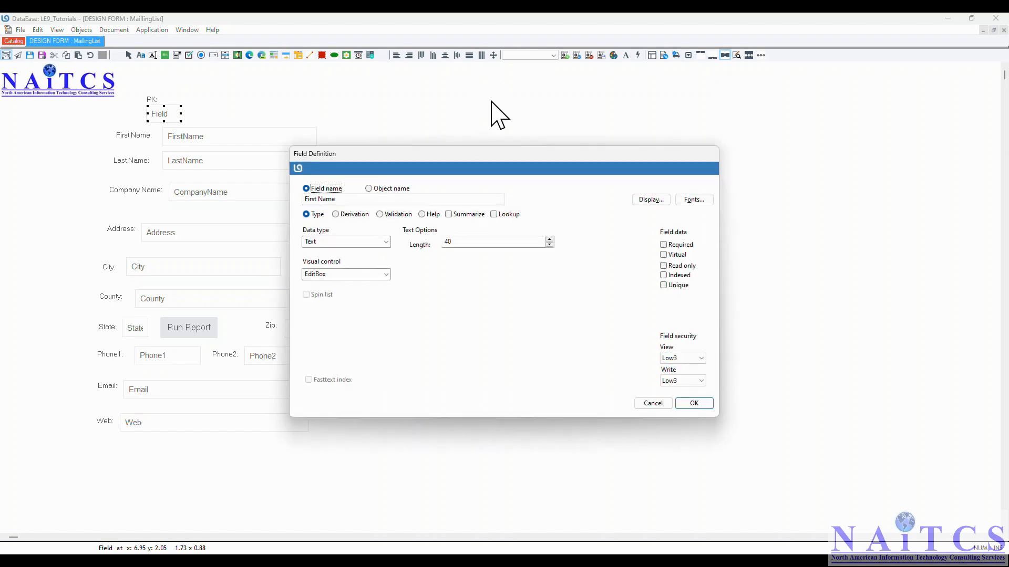
- Name the new field PK, set its text length to 16, and make it read-only
left_click_drag(344, 195, 103, 194)
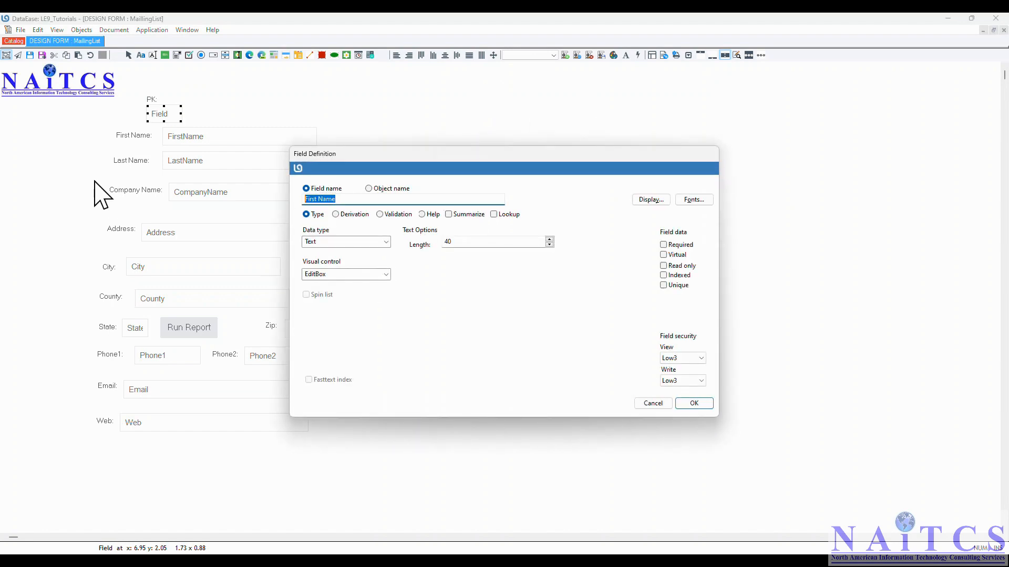
type("PK")
double_click(459, 241)
type("16")
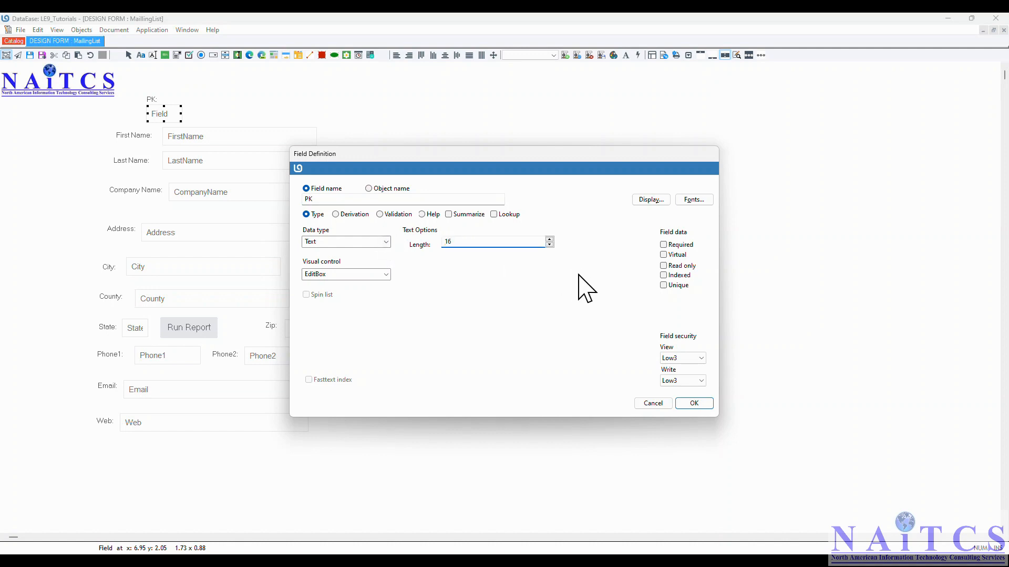
left_click(674, 266)
- Set the PK field's derivation to the UniqueID( ) function and accept the field definition
left_click(348, 214)
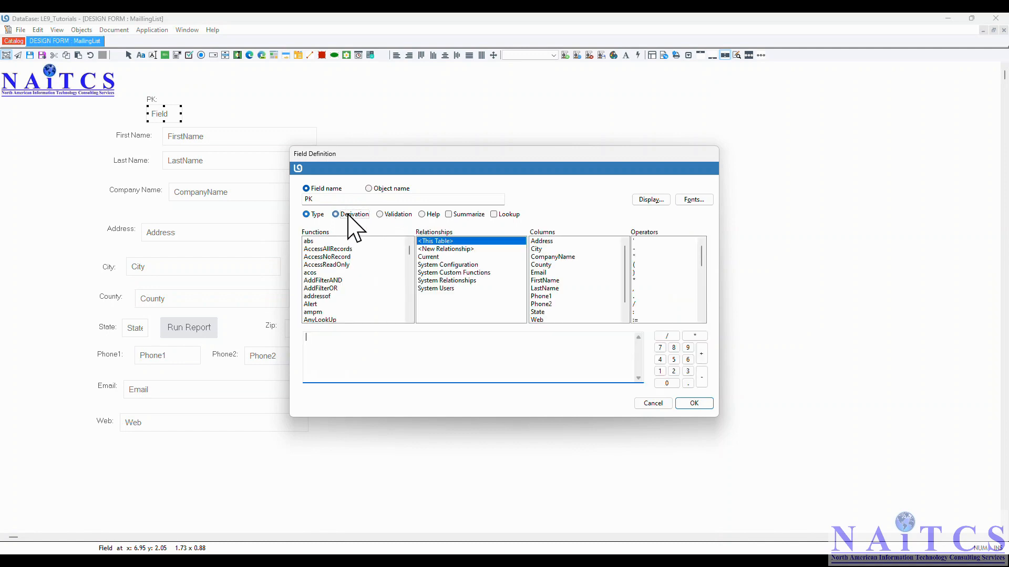
left_click(399, 353)
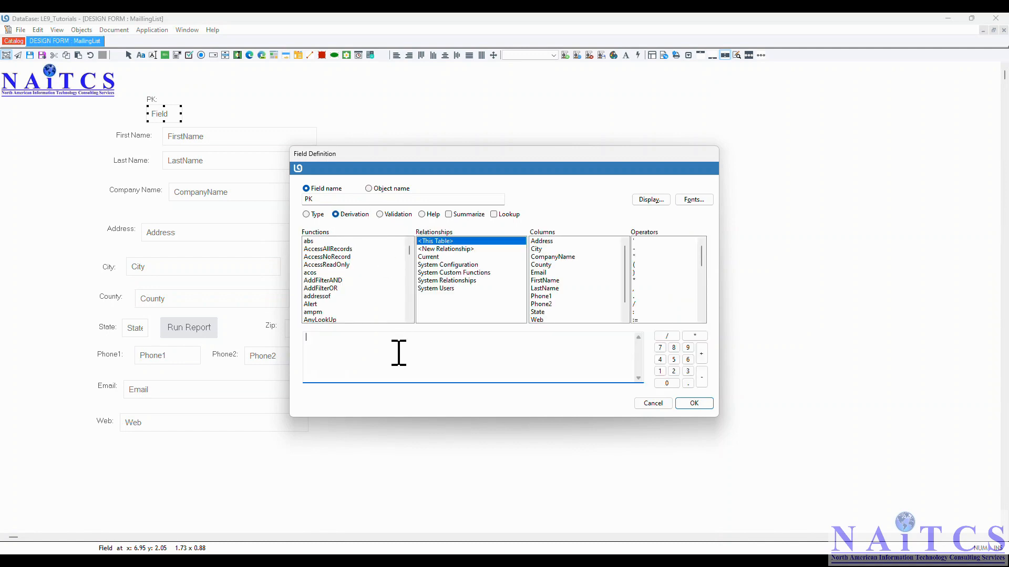
left_click(332, 281)
key("u")
key("u")
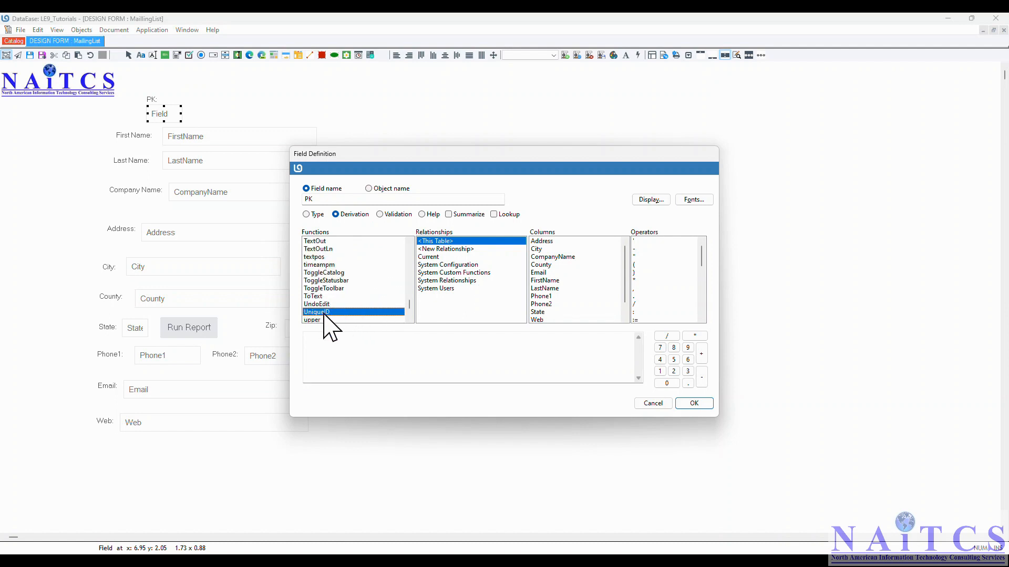
double_click(320, 313)
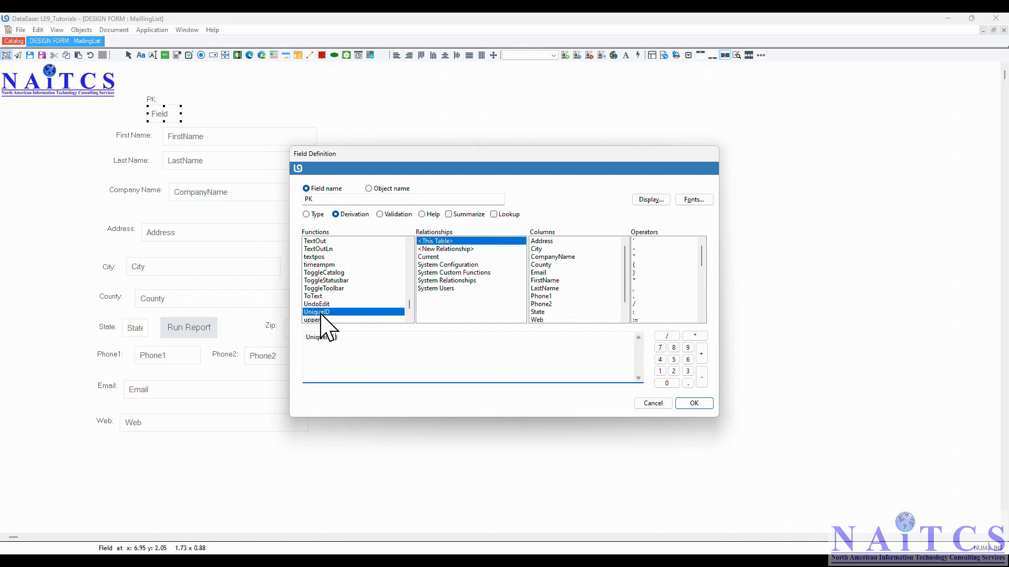
left_click_drag(387, 344, 259, 367)
left_click(313, 214)
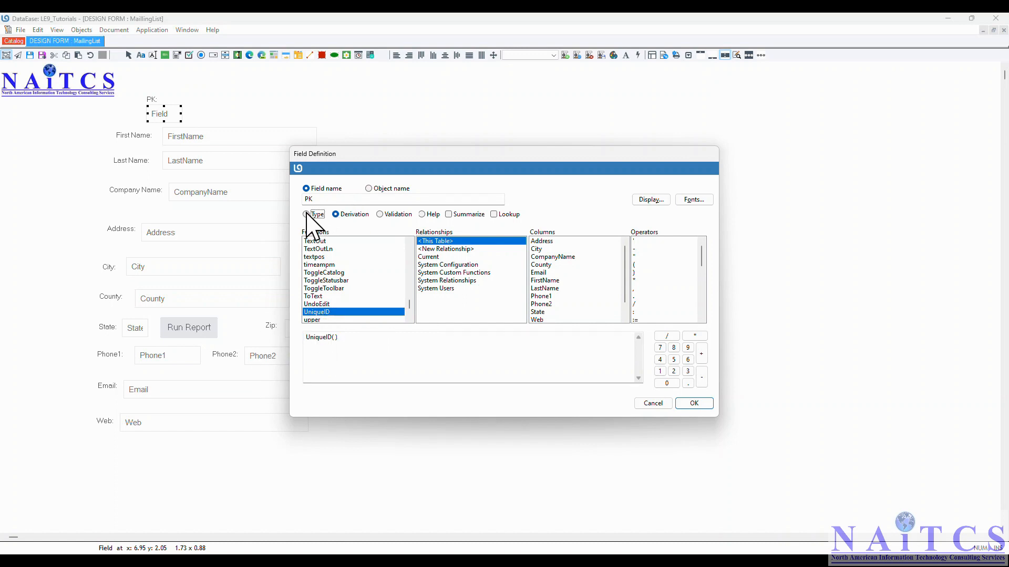
left_click(336, 214)
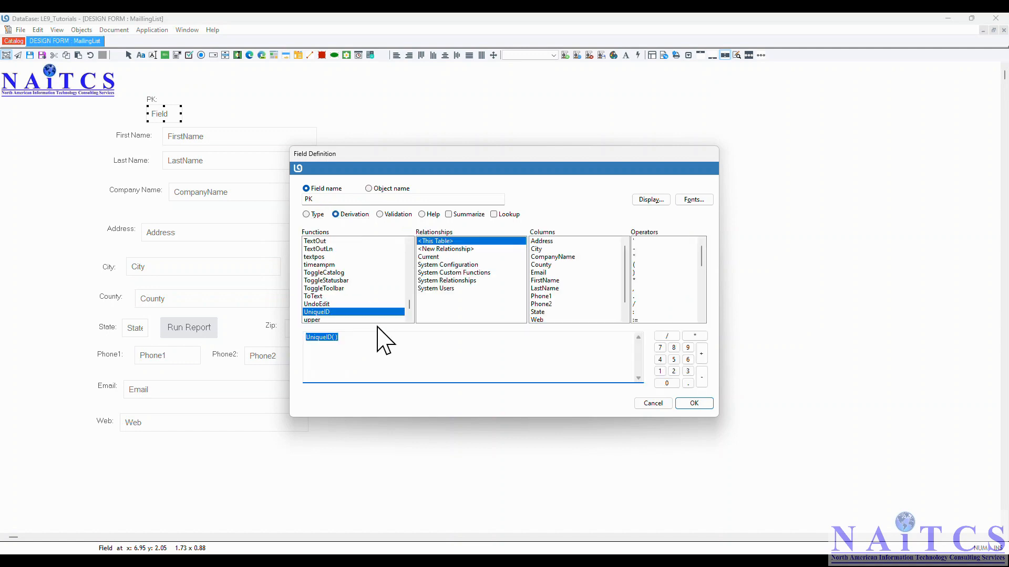
left_click(366, 341)
left_click_drag(366, 341, 311, 342)
left_click(693, 404)
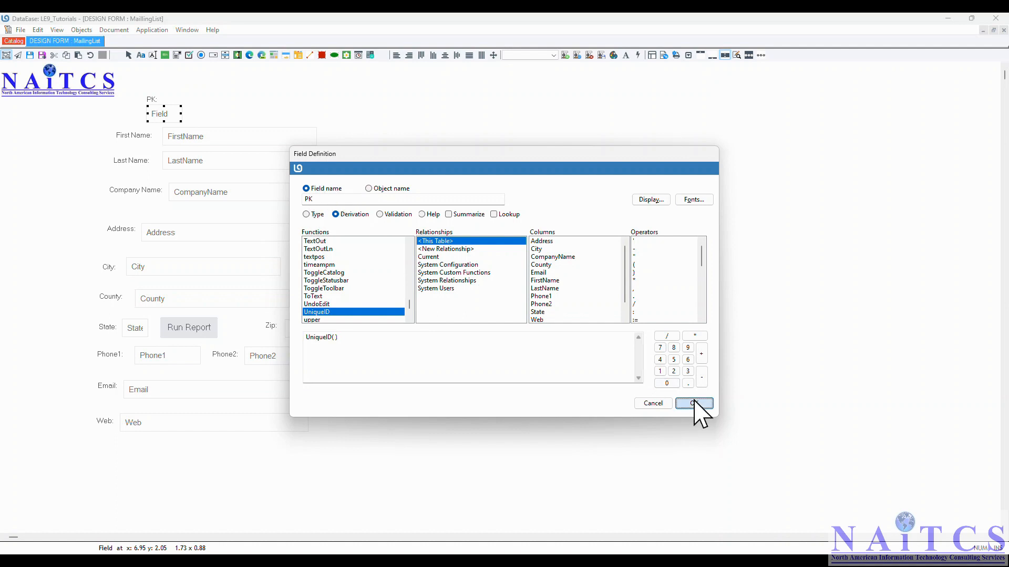
- Move the PK field beside its label and save the MaillingList form
left_click_drag(166, 114, 184, 100)
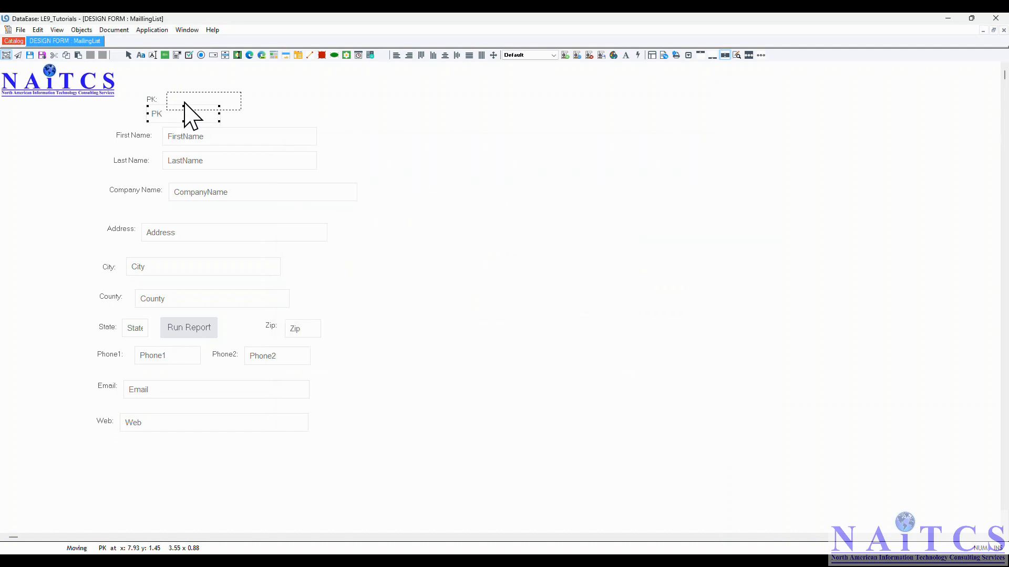
left_click(21, 30)
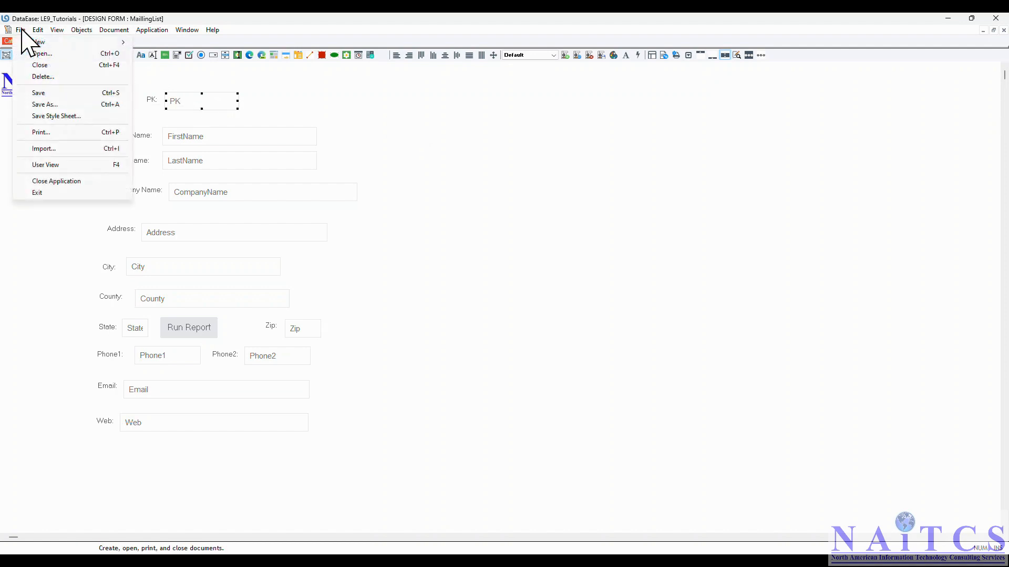
left_click(36, 96)
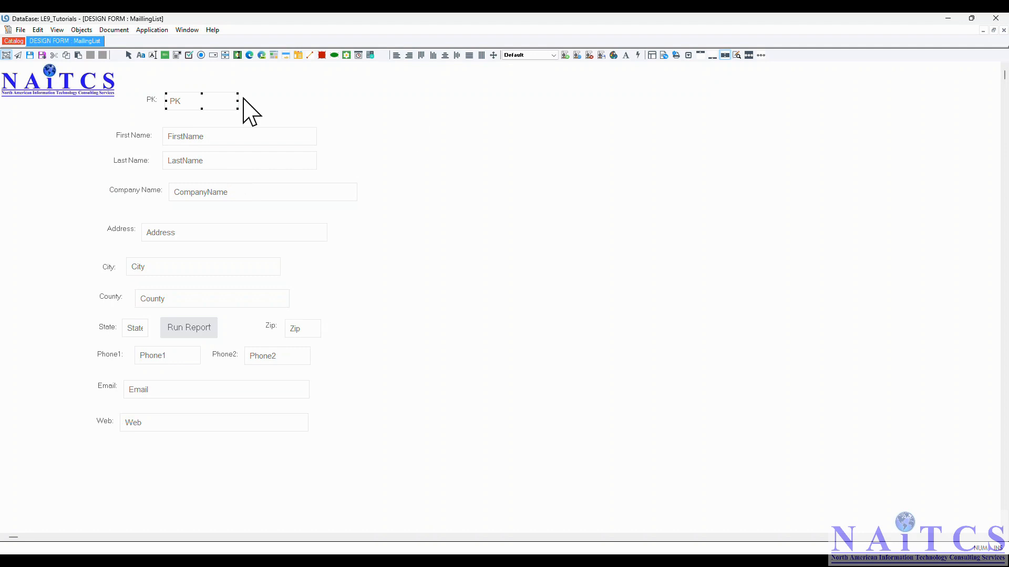
- Switch the form to user view and check the PK value on the first and last records
left_click(21, 30)
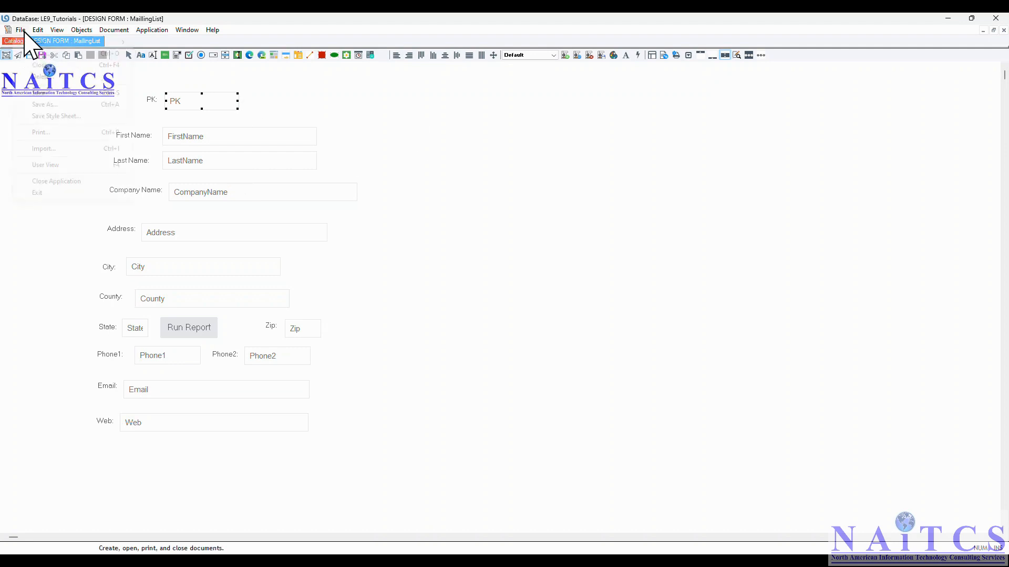
left_click(55, 166)
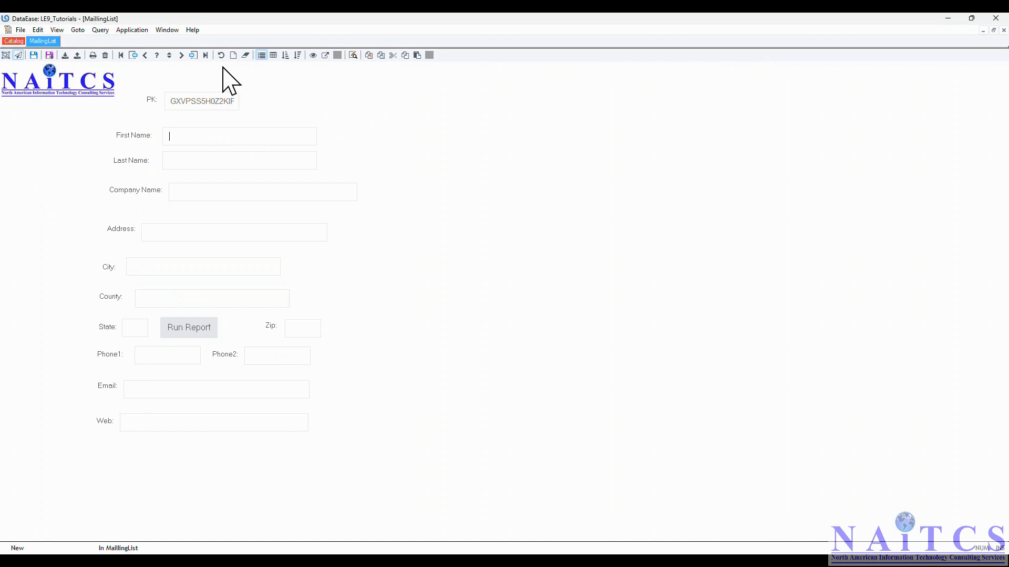
left_click(79, 30)
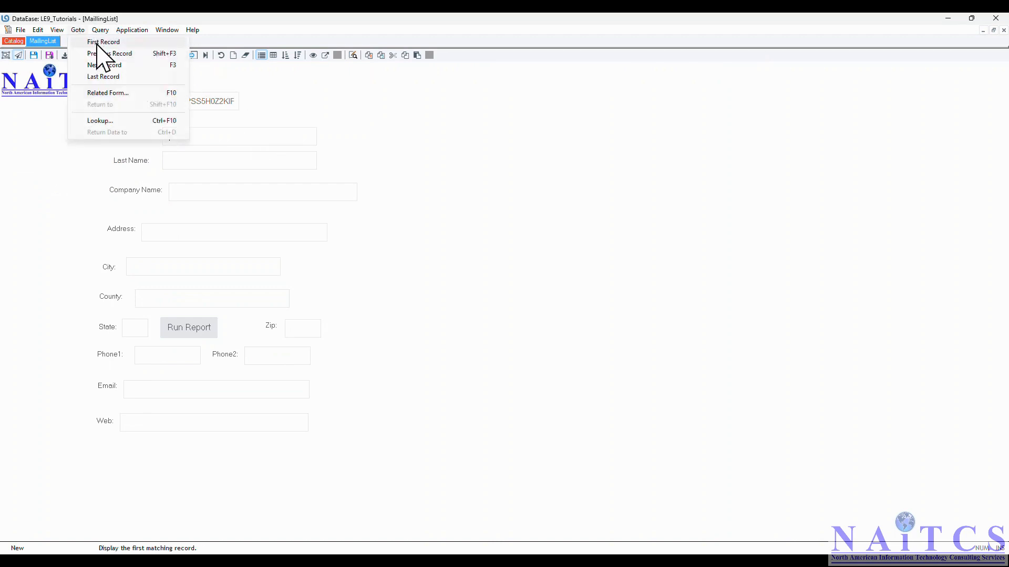
left_click(100, 42)
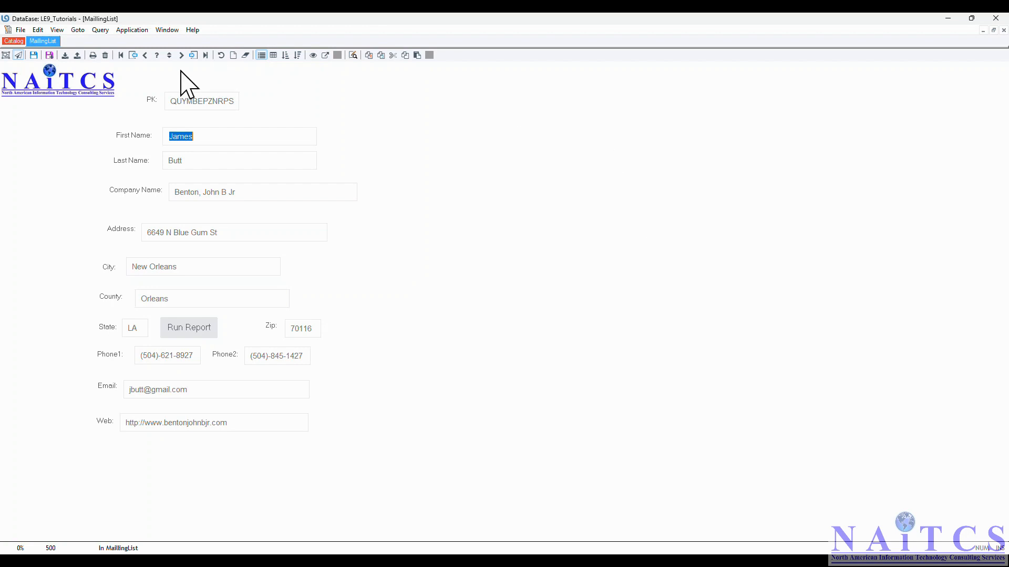
left_click(79, 30)
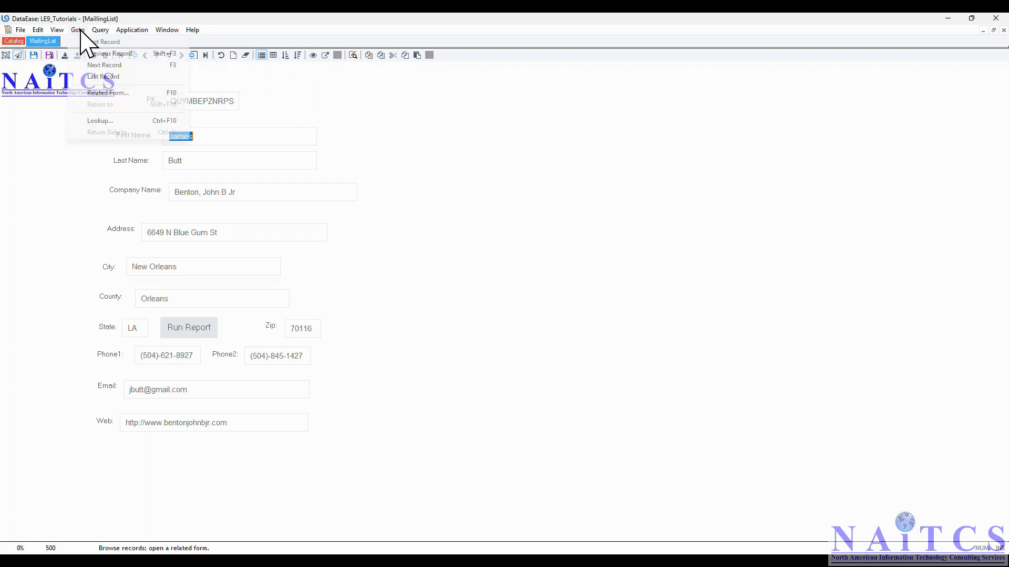
left_click(94, 77)
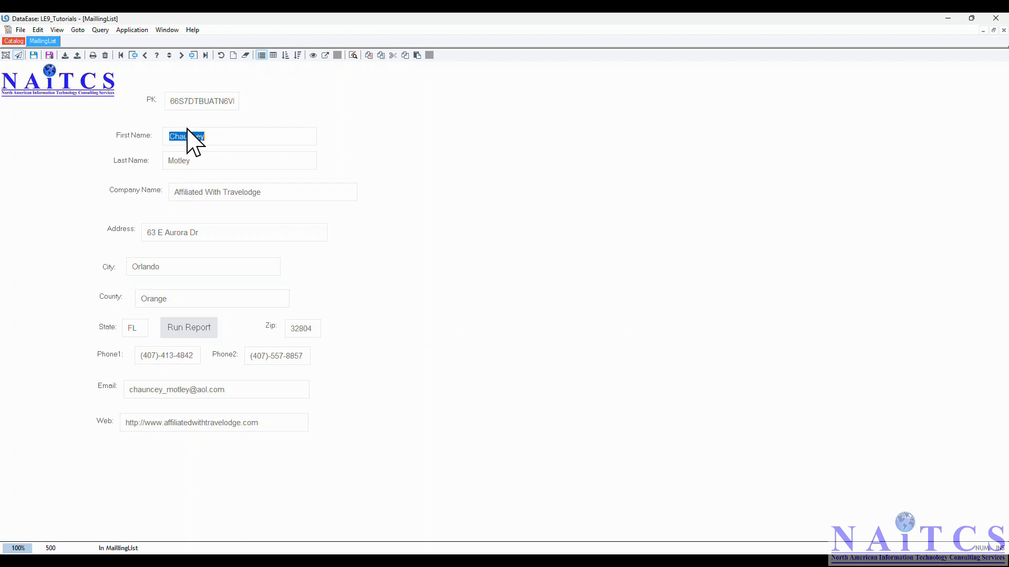
- Close the MaillingList form and create a new form based on a new table named Invoices
left_click(11, 40)
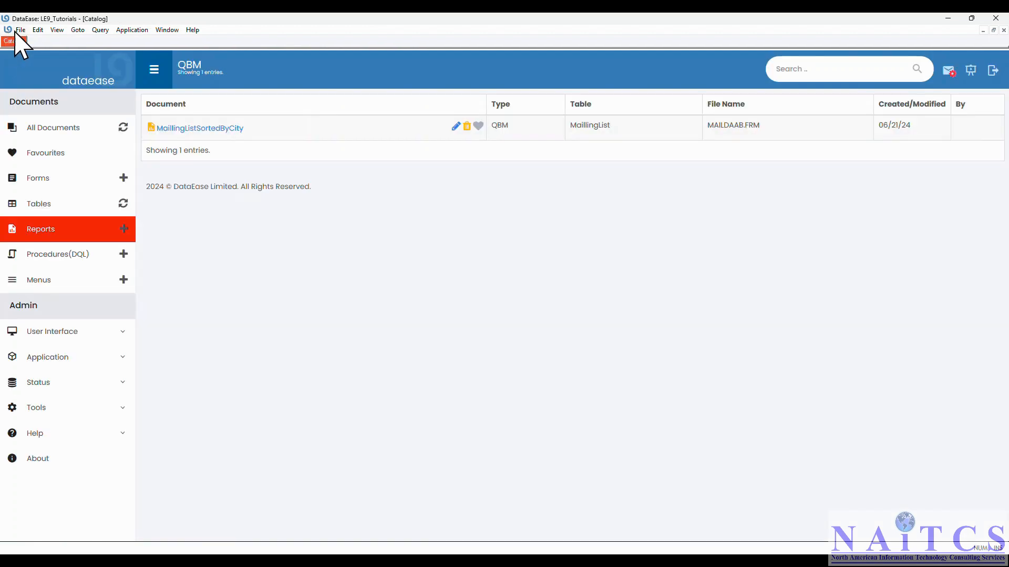
left_click(20, 30)
mouse_move(51, 41)
left_click(178, 46)
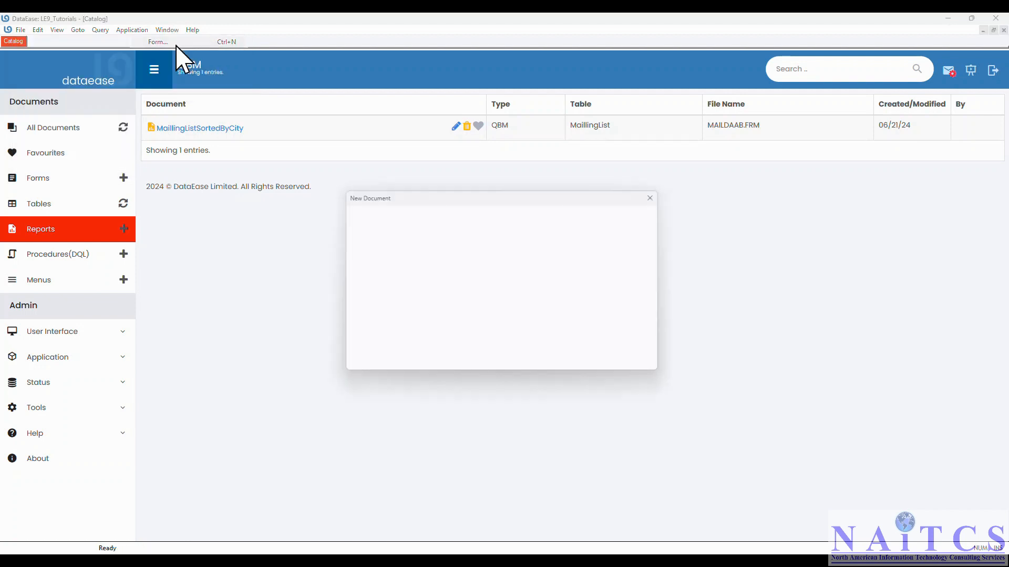
left_click(368, 268)
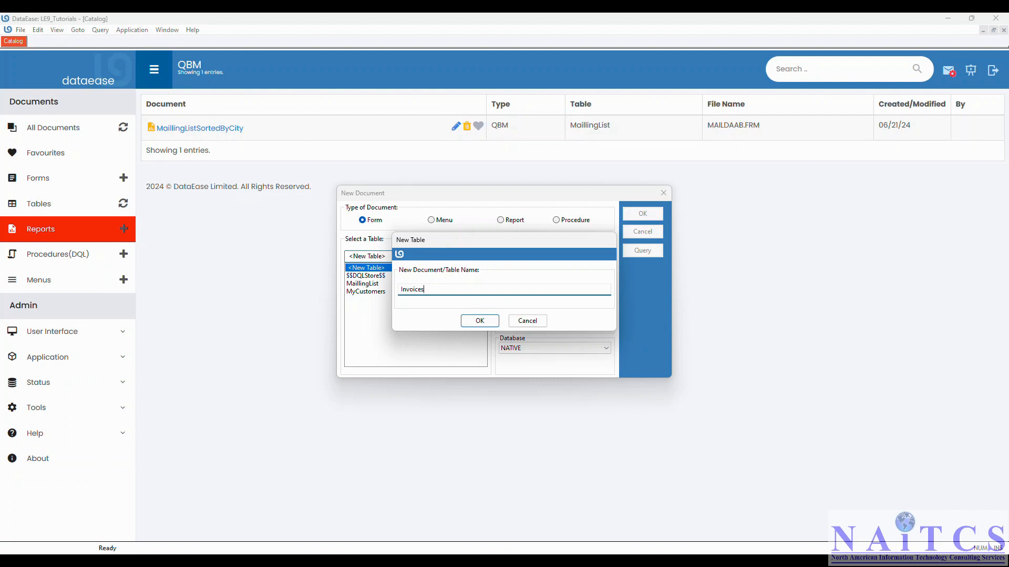
left_click(480, 322)
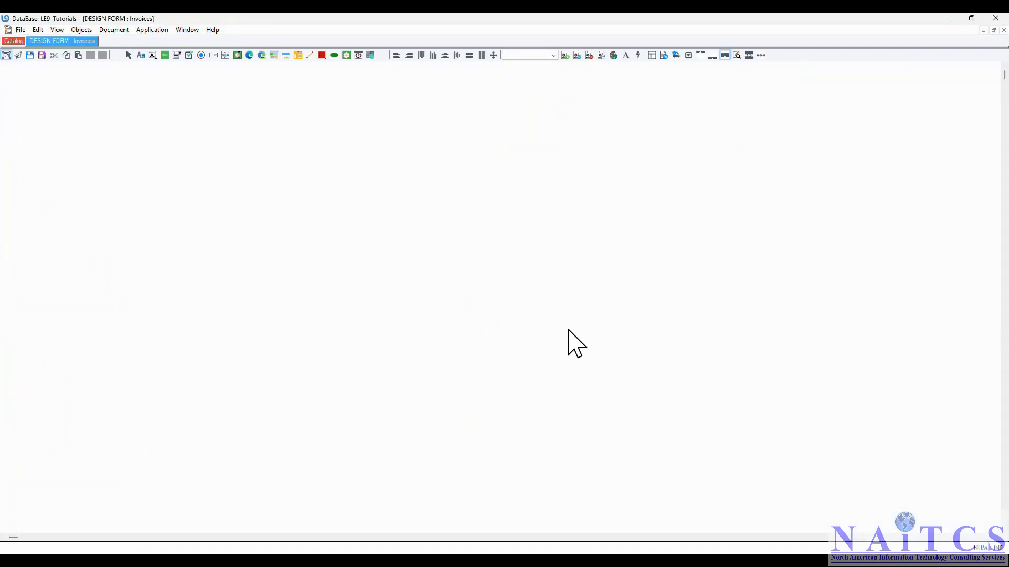
- Add an "FK:" label with a new field near the top of the Invoices form
left_click(191, 145)
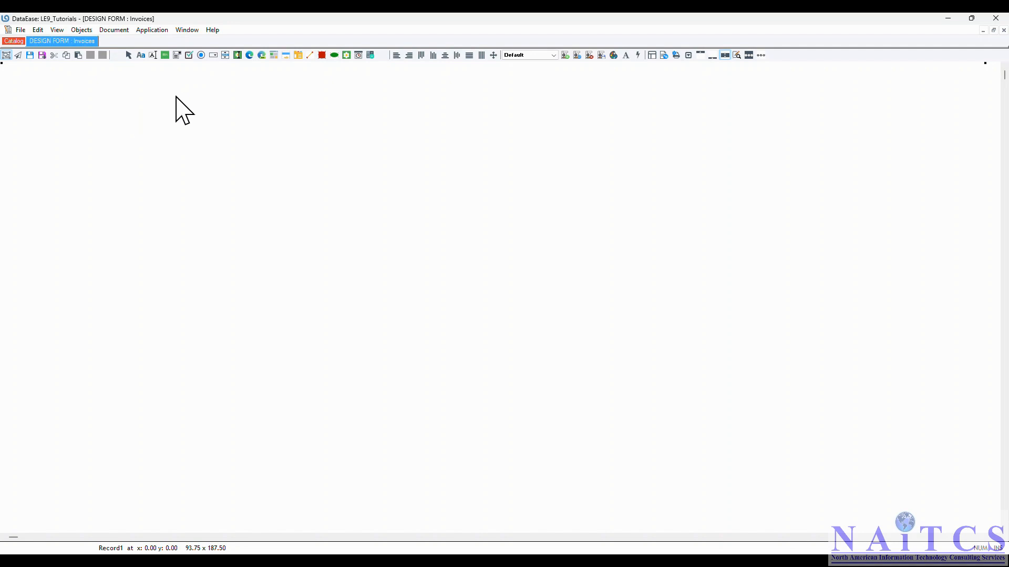
left_click(139, 95)
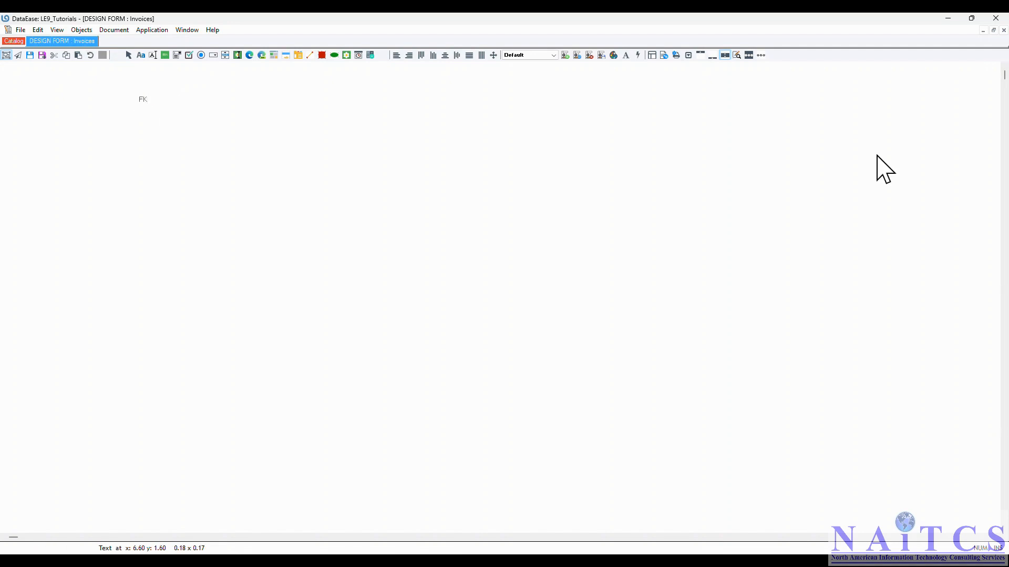
type("FK:")
key("Return")
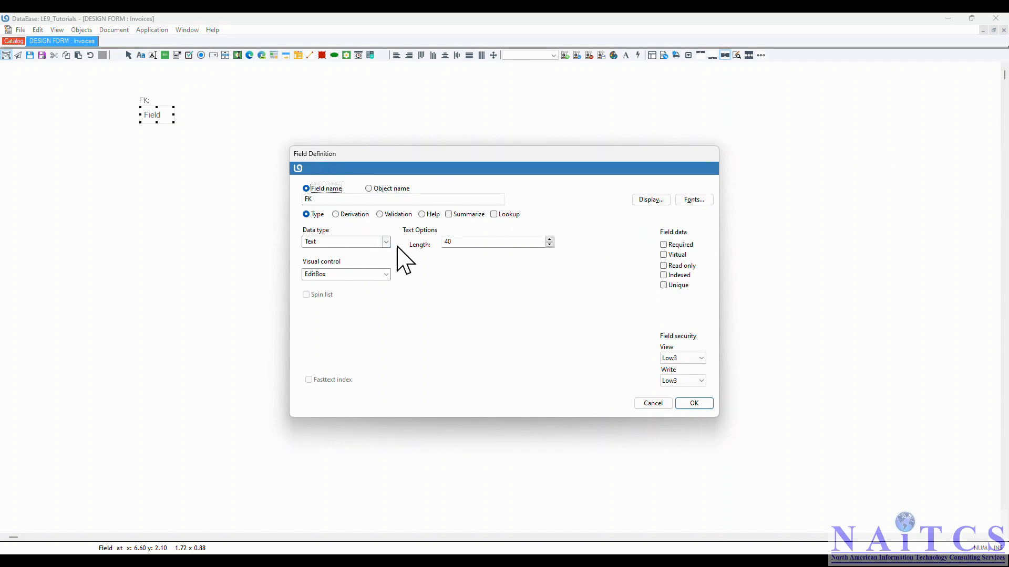
- Define the FK field as read-only text with a length of 16
double_click(466, 241)
type("16")
left_click(677, 266)
left_click(346, 214)
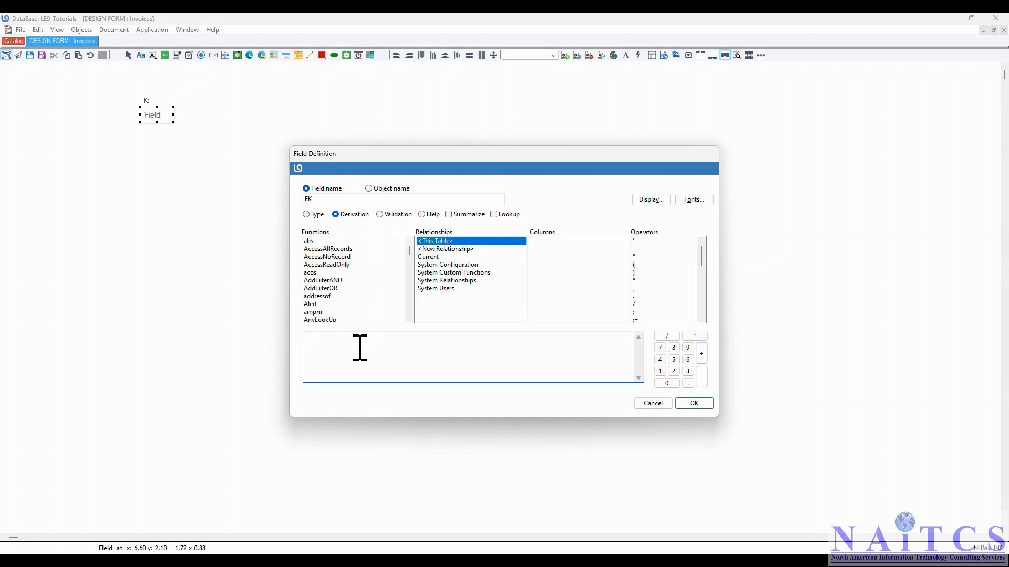
left_click(315, 215)
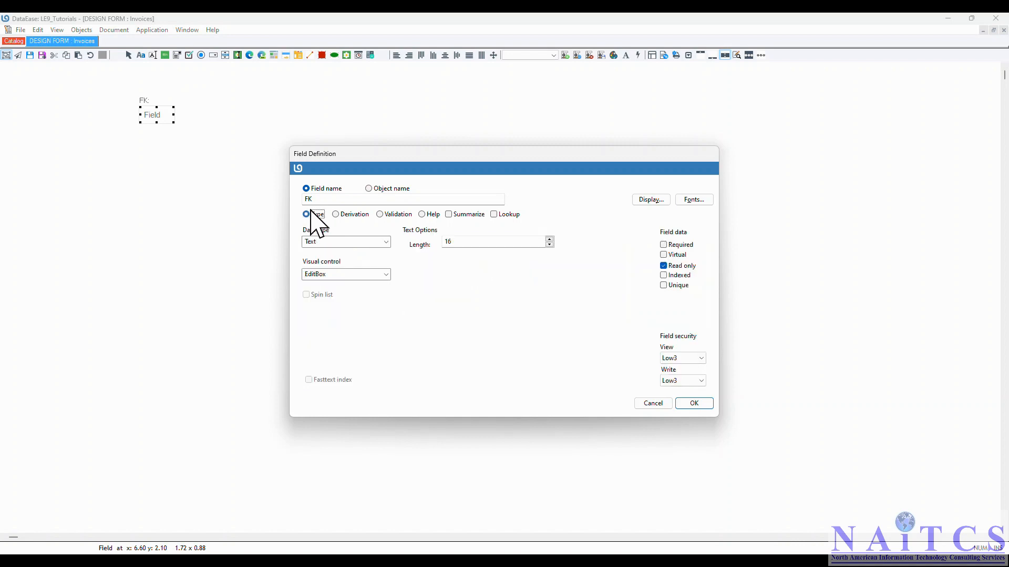
left_click(694, 402)
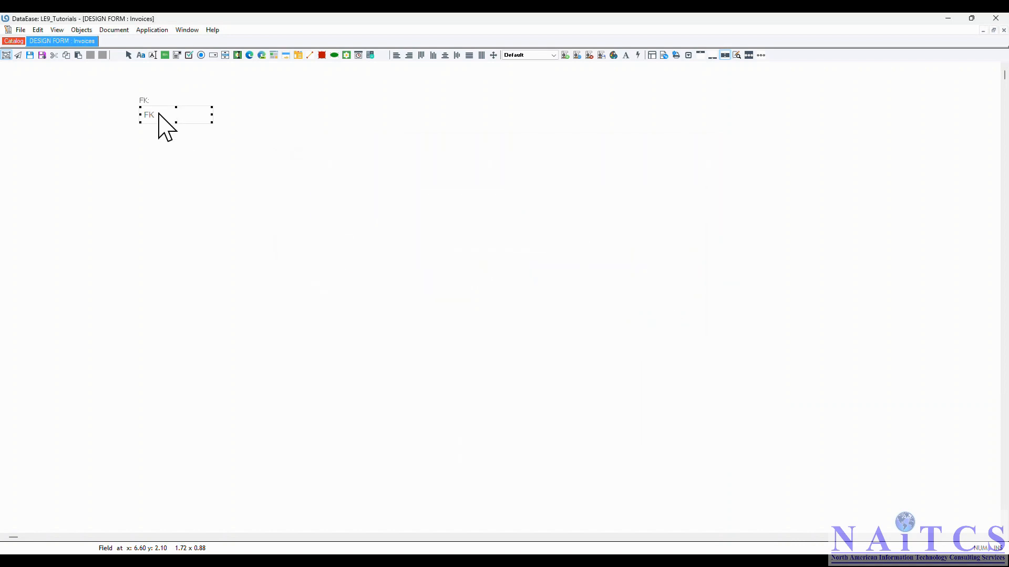
- Move the FK field beside its label and save the Invoices form
left_click_drag(157, 116, 178, 103)
left_click(200, 194)
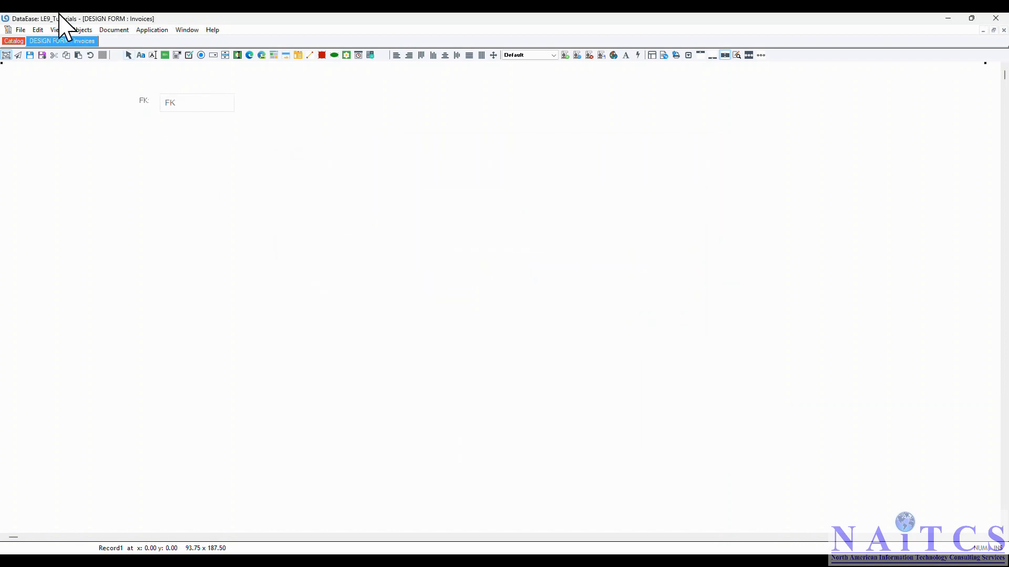
left_click(21, 30)
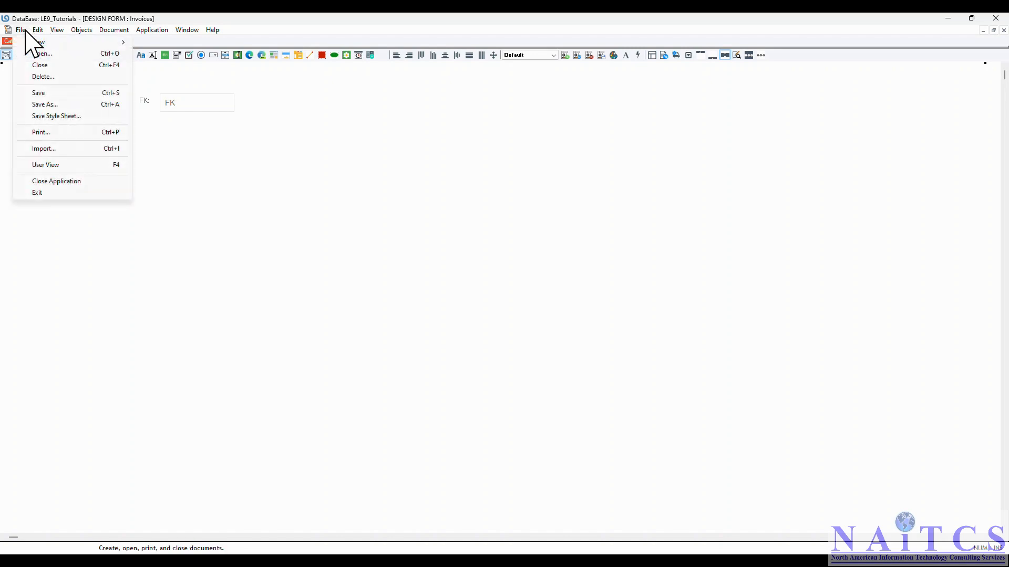
left_click(42, 92)
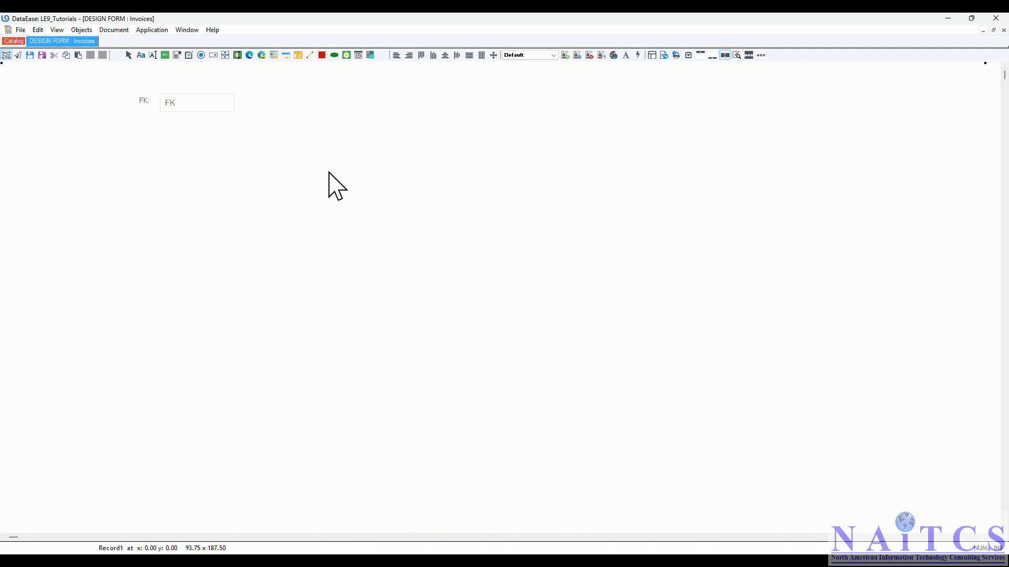
- Add an "Invoice No:" label with a new field below the FK row of the Invoices form
left_click(135, 131)
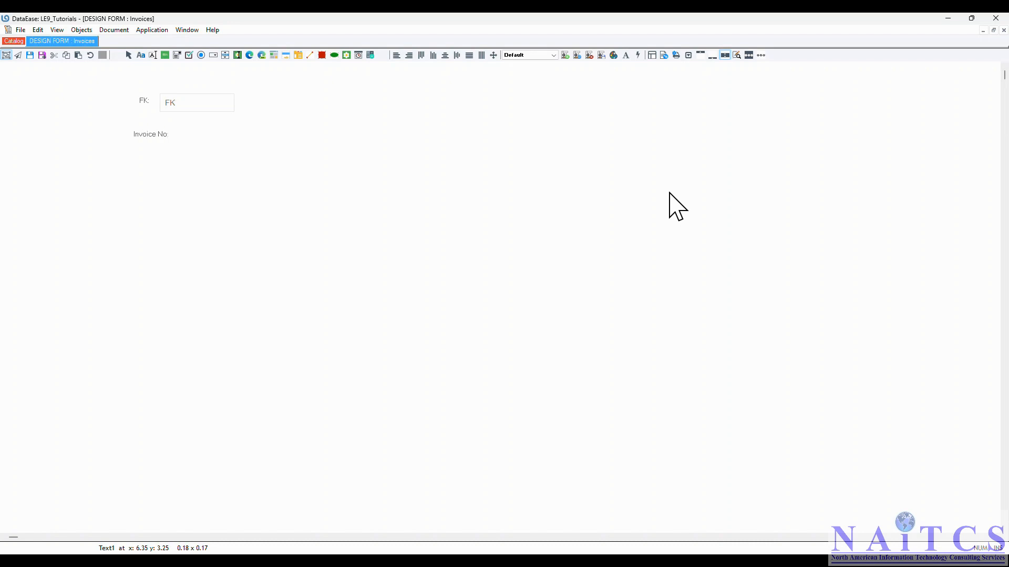
type(":")
key("Return")
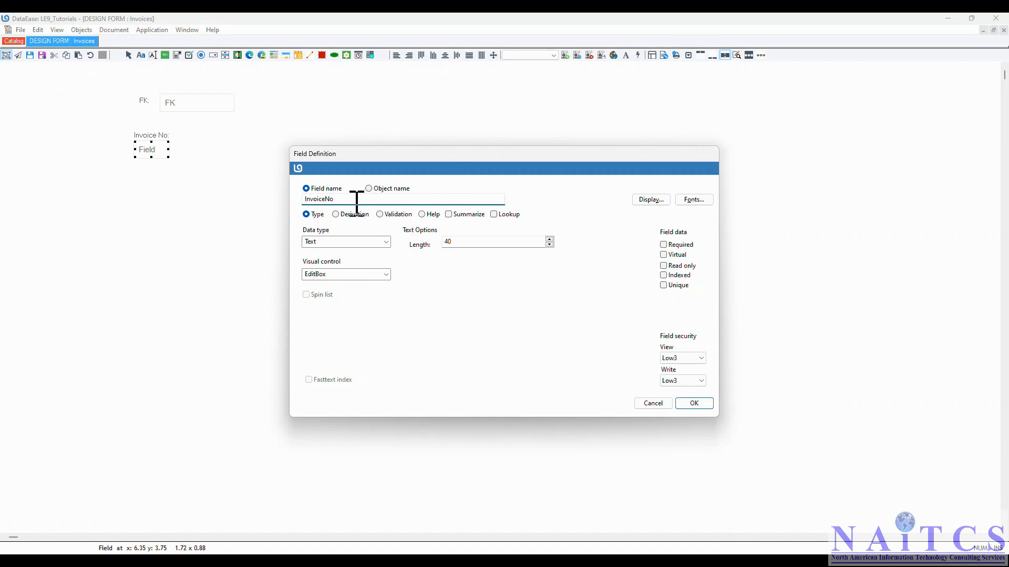
- Define the InvoiceNo field as a numeric string with the format 99999 and move it beside its label
left_click_drag(356, 200, 219, 194)
left_click(387, 242)
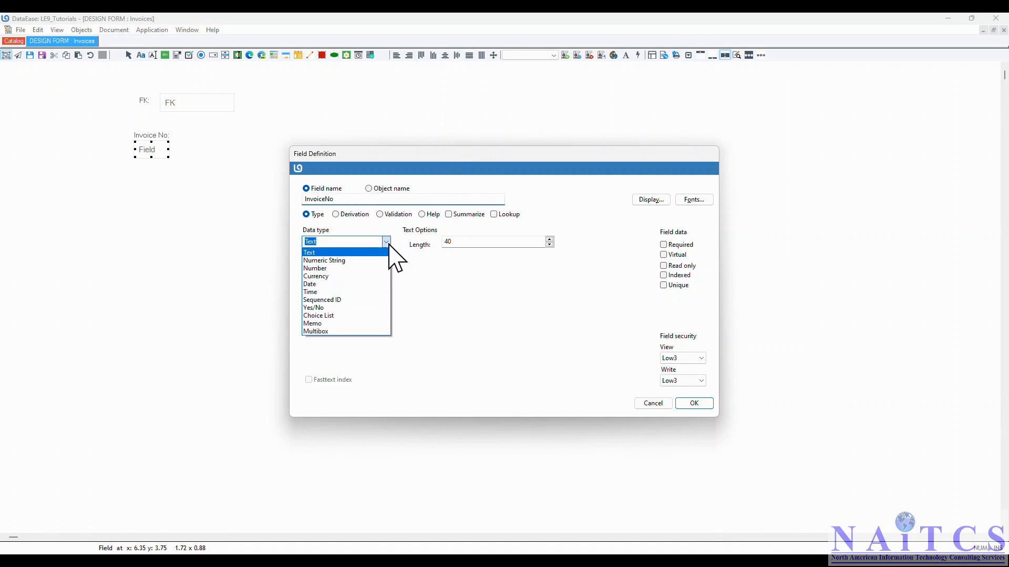
left_click(341, 261)
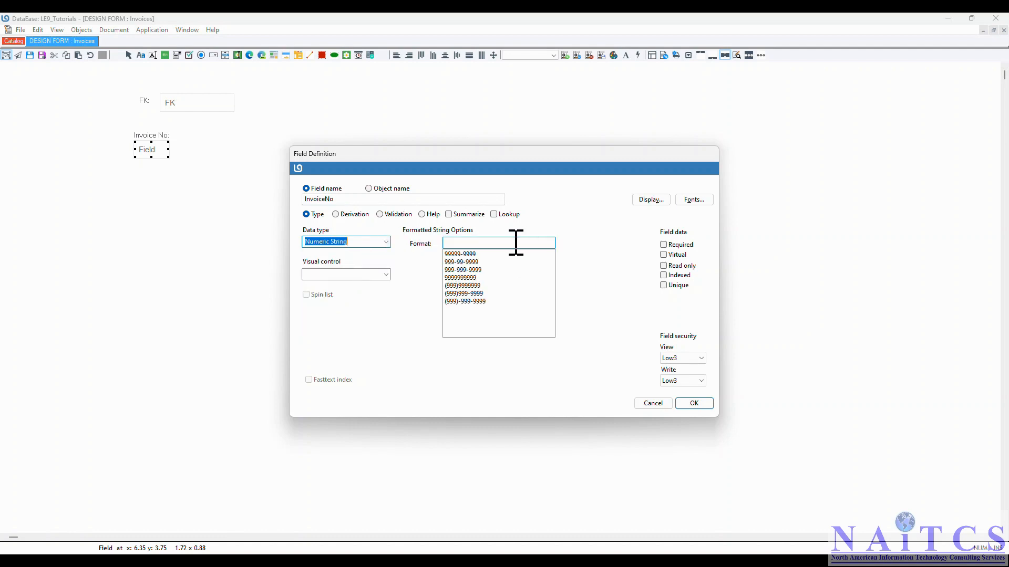
left_click(504, 244)
type("99999")
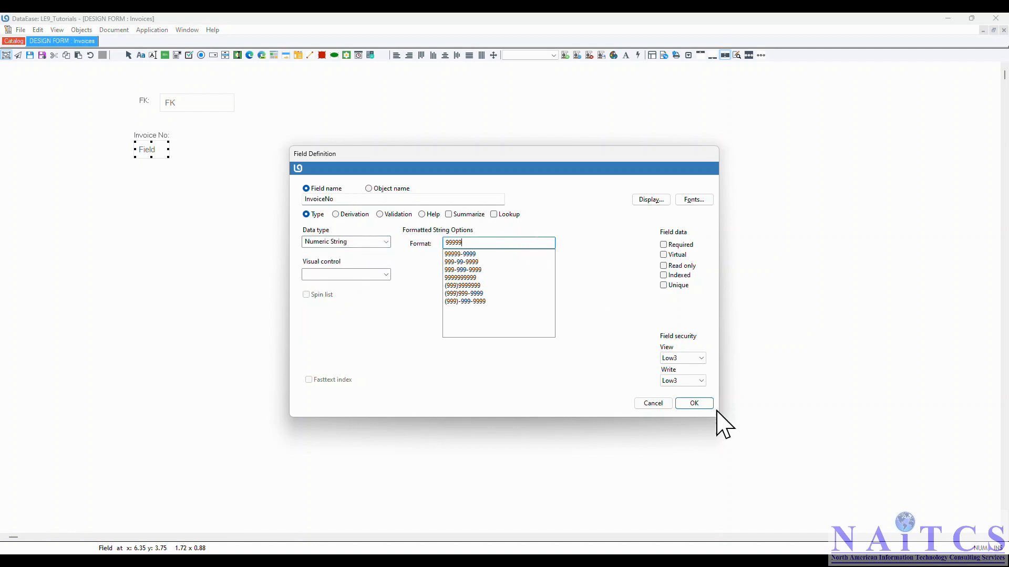
left_click(694, 404)
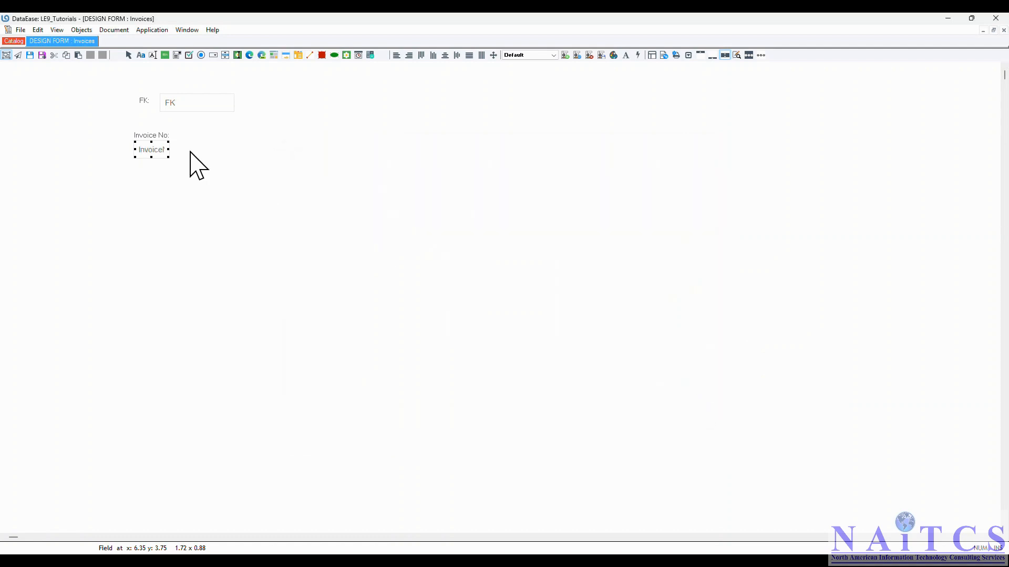
left_click_drag(158, 151, 206, 138)
left_click(359, 223)
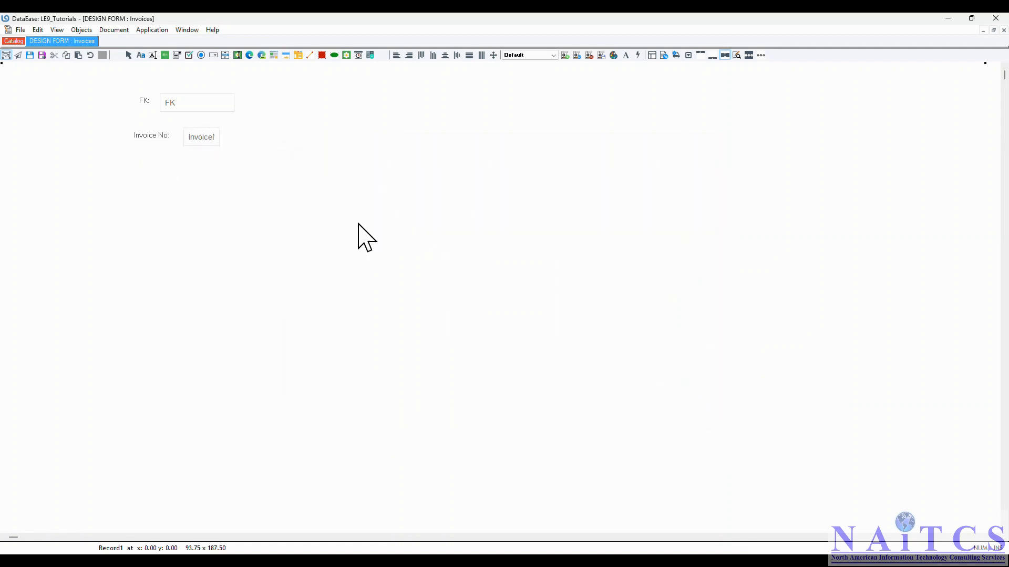
- Add a "Description:" label with a 40-character text field below Invoice No and move the field beside its label
left_click(126, 167)
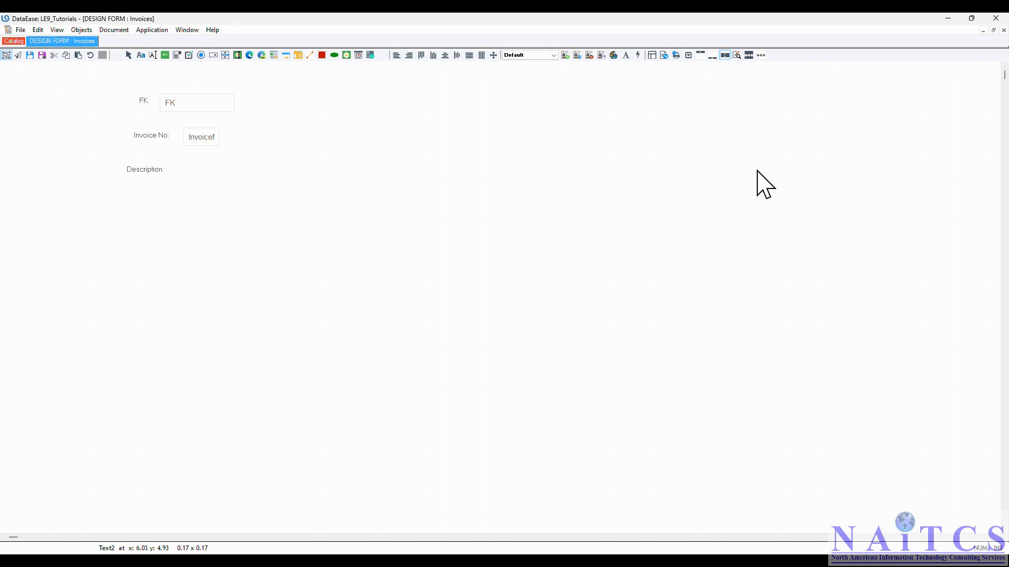
key("F10")
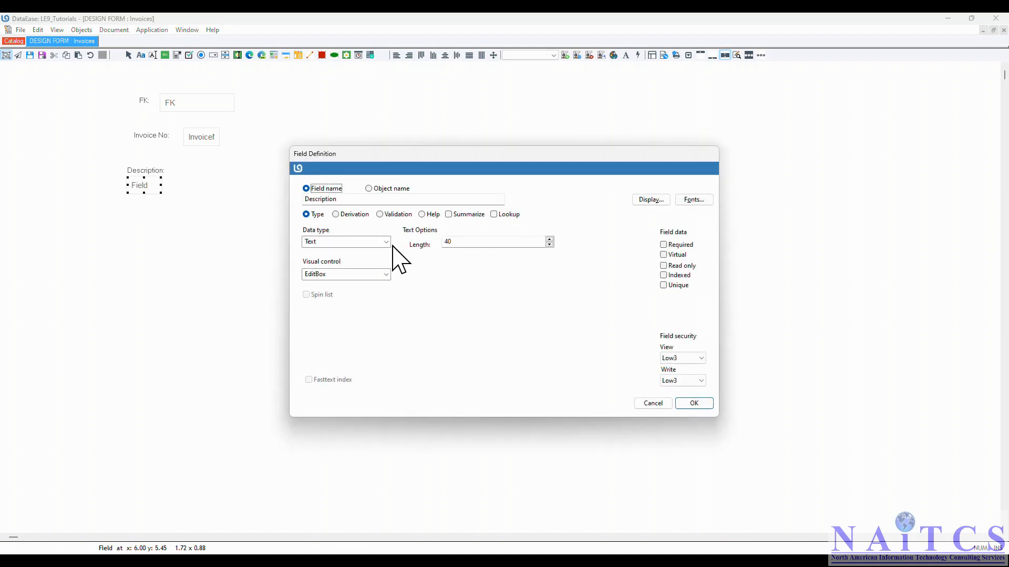
left_click(695, 404)
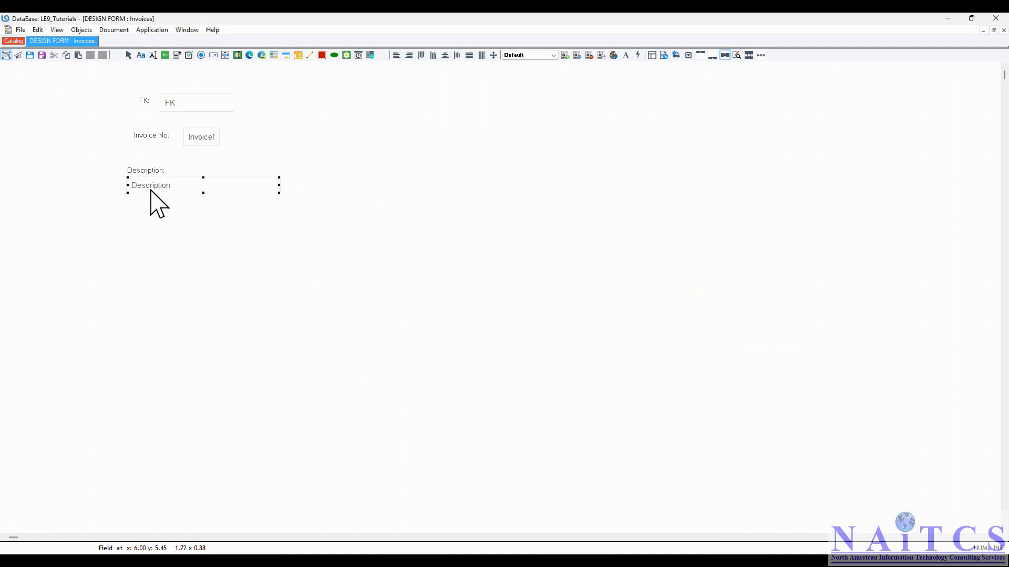
left_click_drag(152, 191, 196, 177)
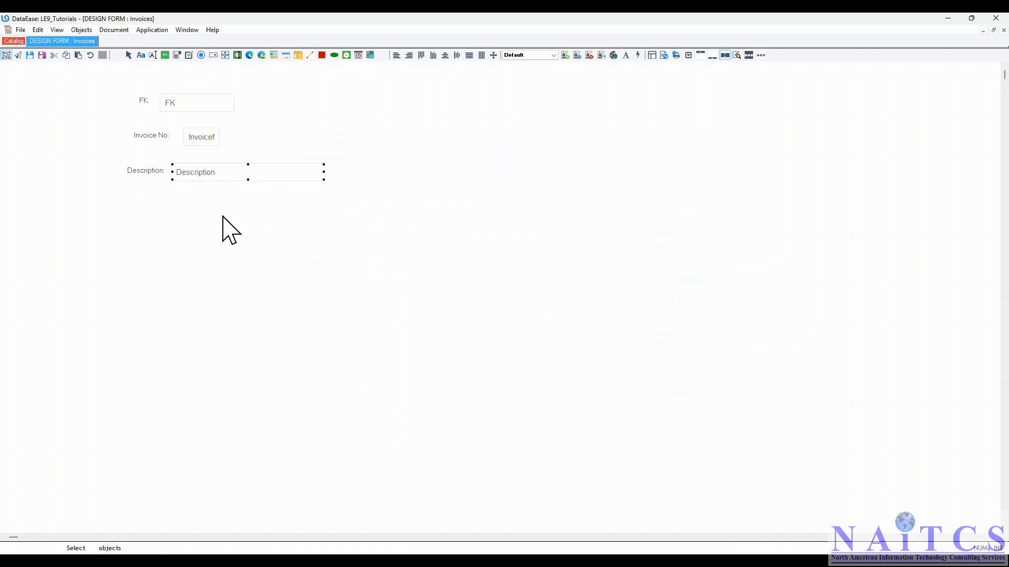
left_click(227, 223)
- Add an "Amount" label with a new field below the Description row
key("ctrl+t")
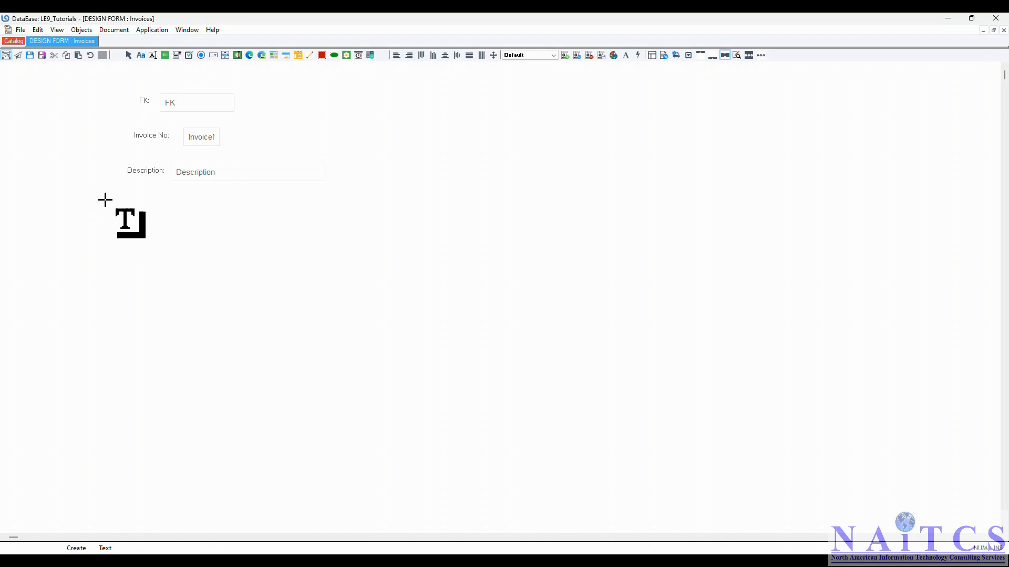
left_click(120, 198)
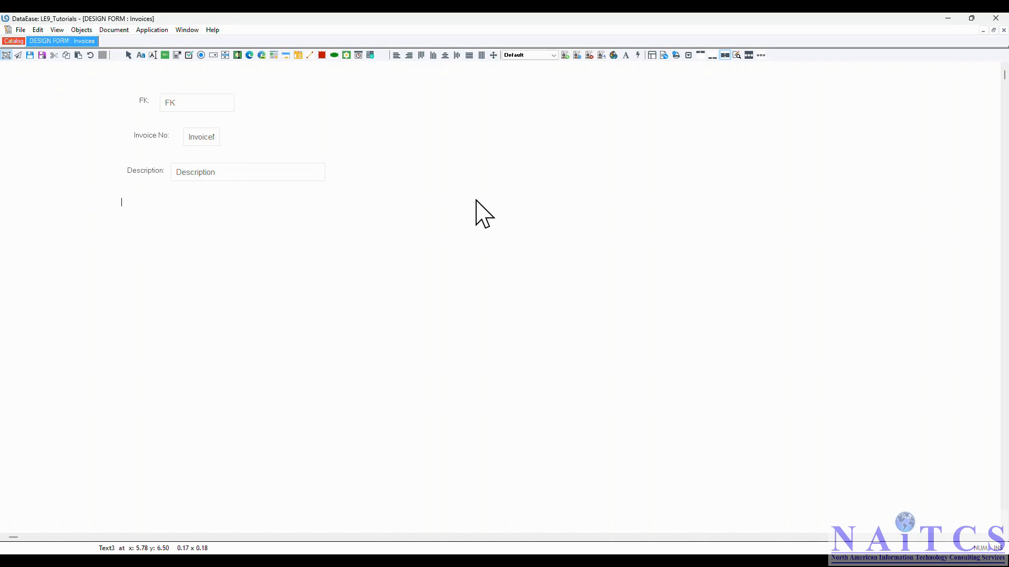
type("Amount:")
key("F10")
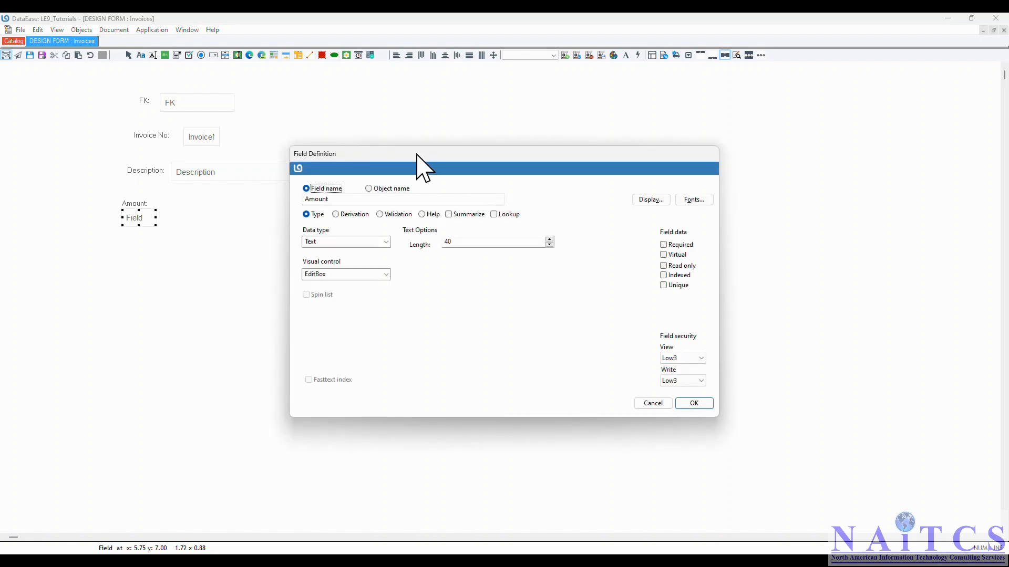
- Define the Amount field as a number with 5 digits and 2 decimals and move it beside its label
left_click(353, 201)
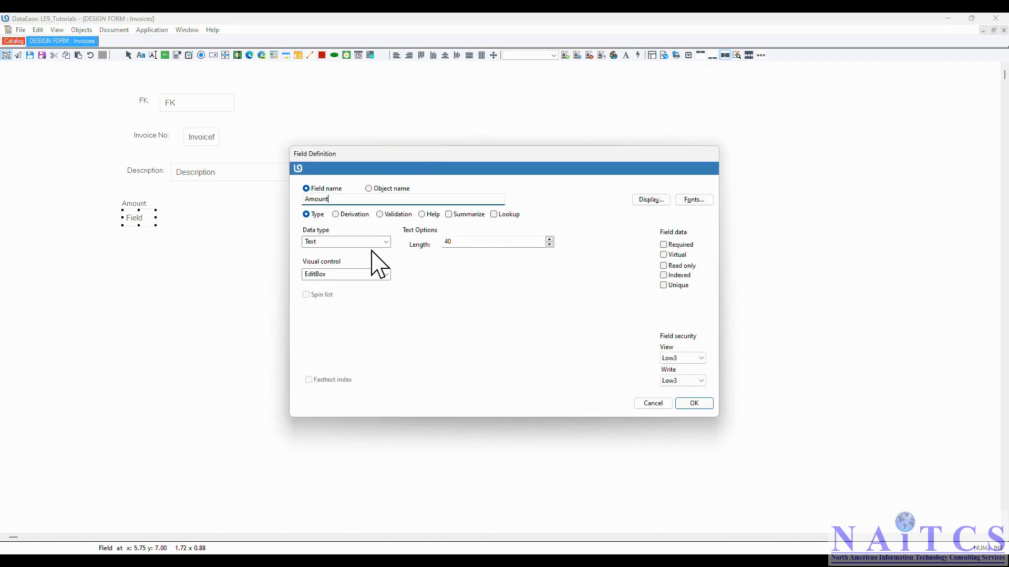
left_click(387, 241)
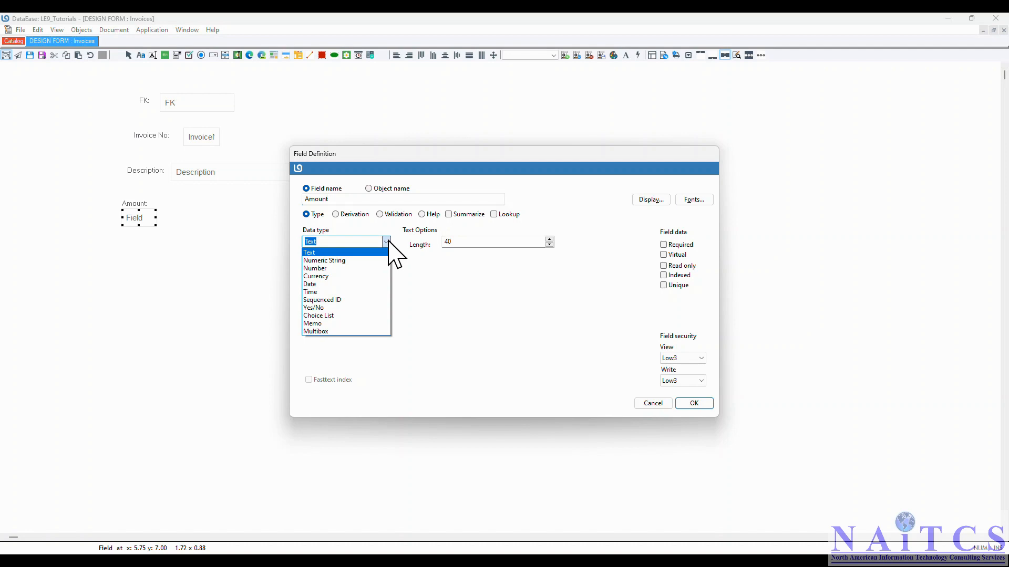
left_click(345, 268)
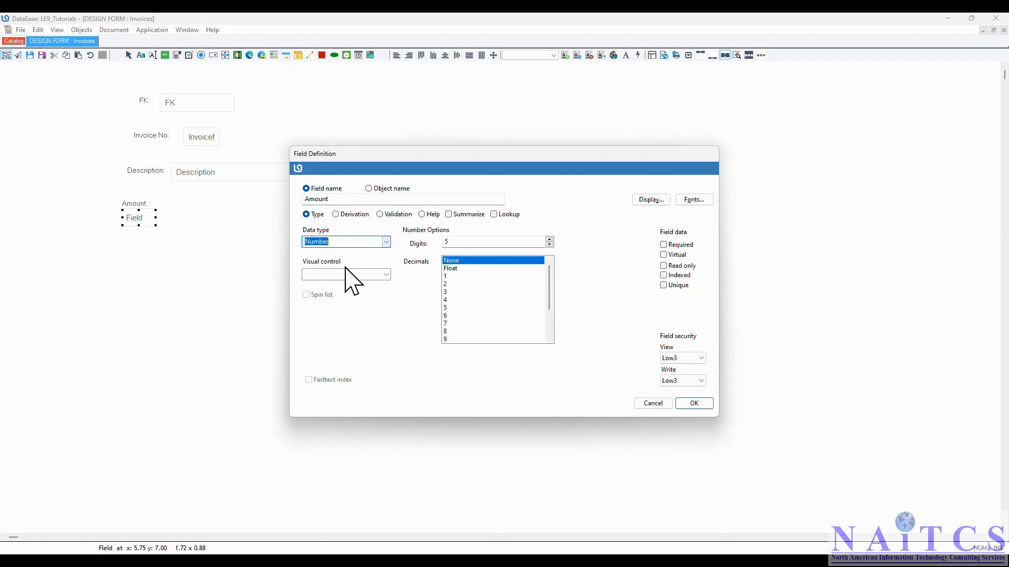
left_click(462, 239)
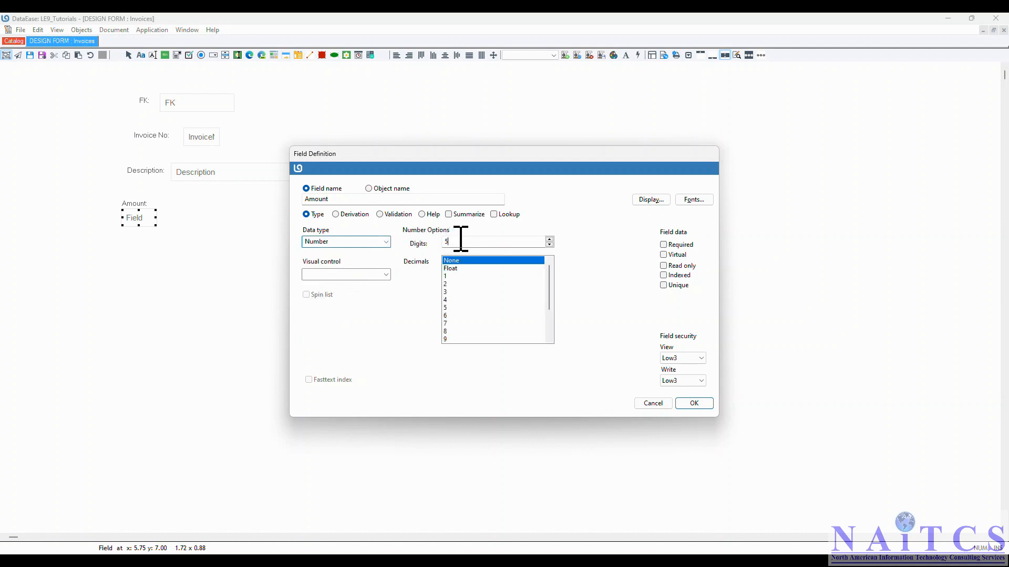
left_click(463, 285)
left_click(704, 407)
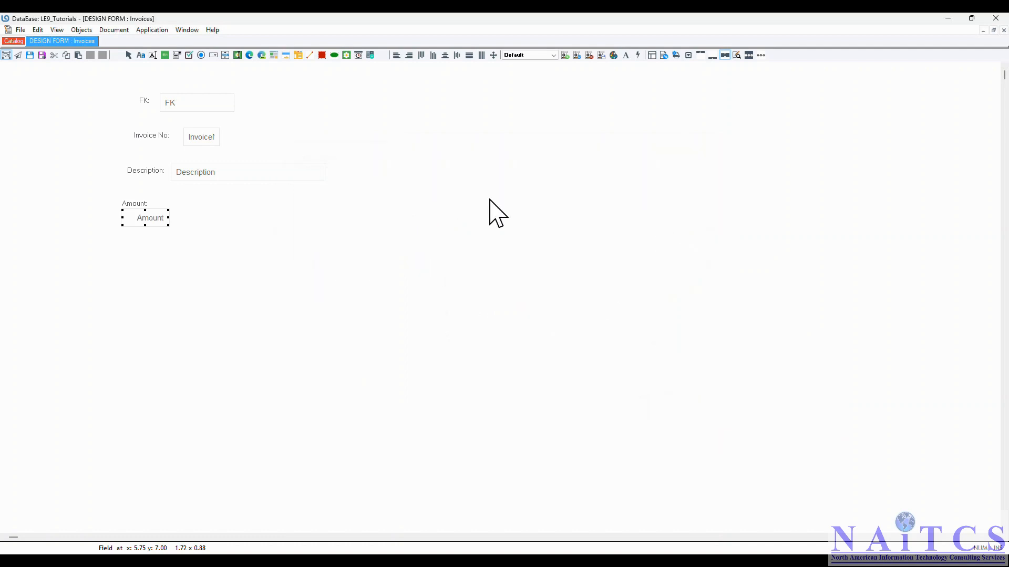
left_click_drag(133, 222, 172, 208)
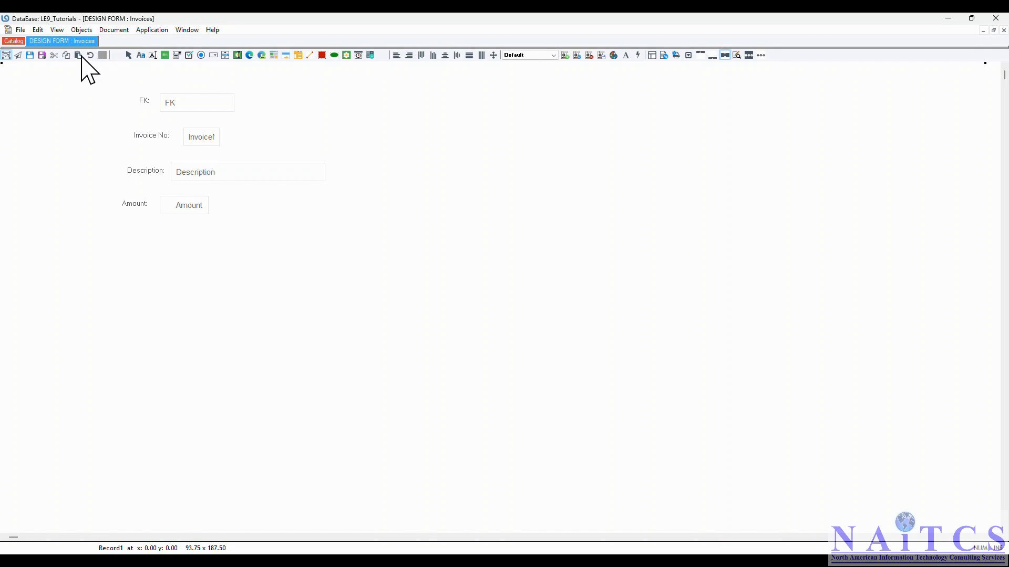
- Save the Invoices form, and close it after viewing it in user view
left_click(20, 29)
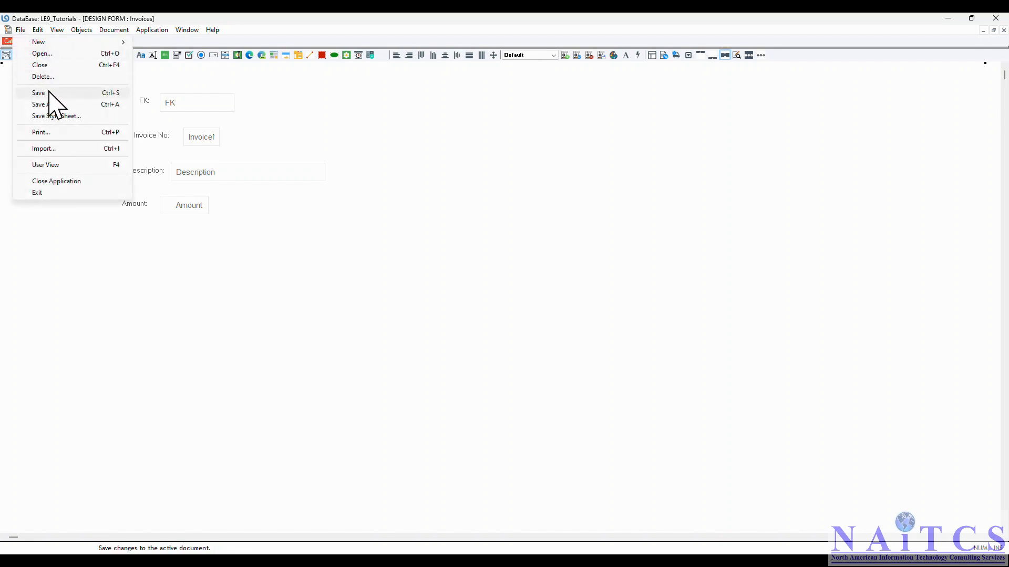
left_click(111, 93)
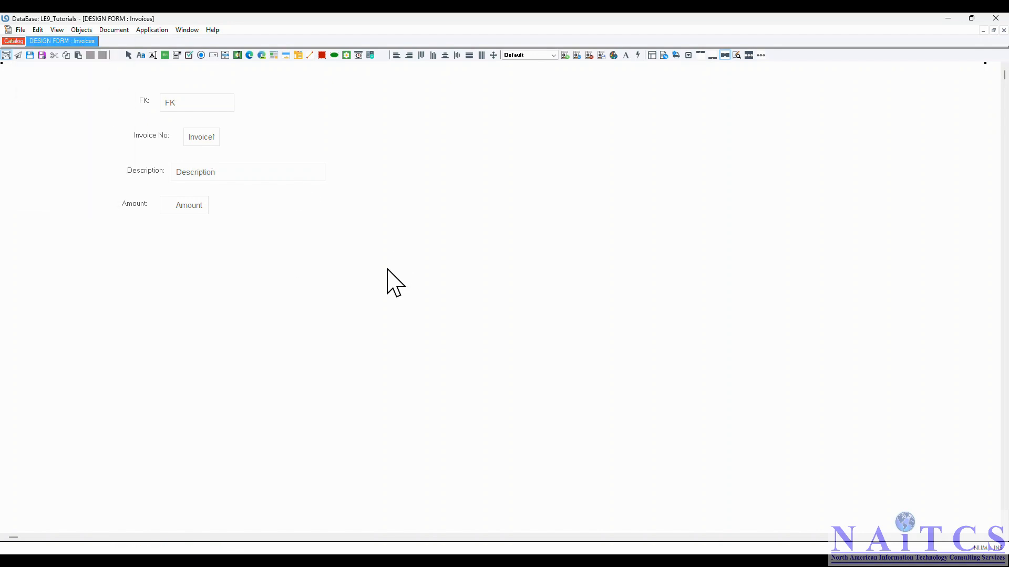
key("F9")
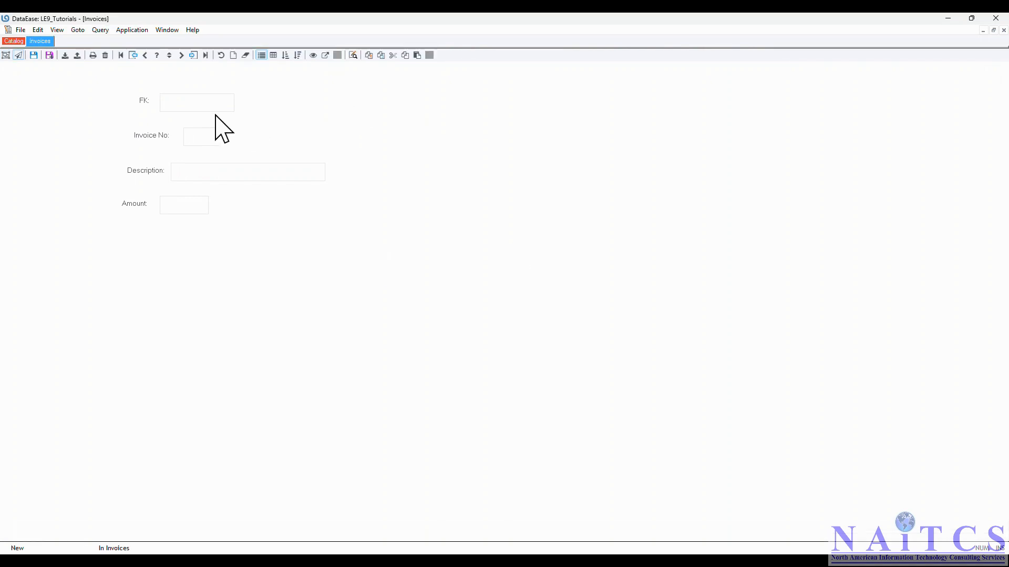
double_click(8, 30)
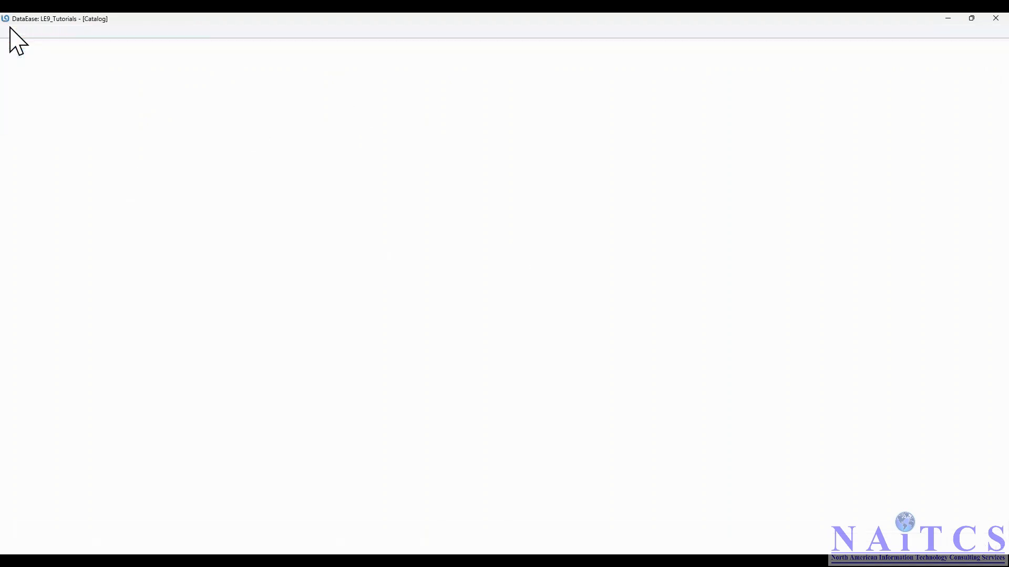
- Open the MaillingList form from the catalog to check its PK field, and close it again
left_click(44, 175)
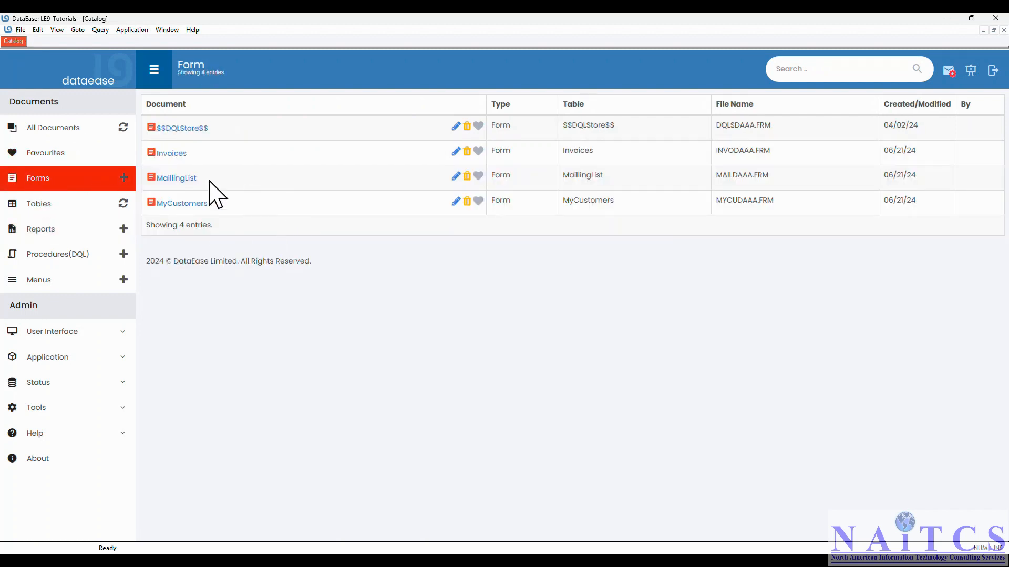
left_click(177, 179)
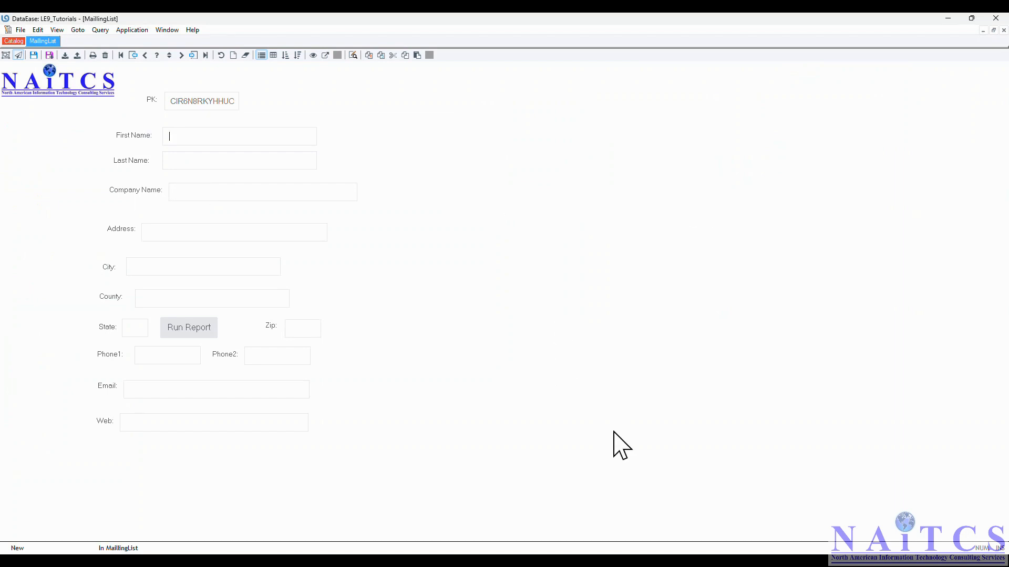
double_click(5, 30)
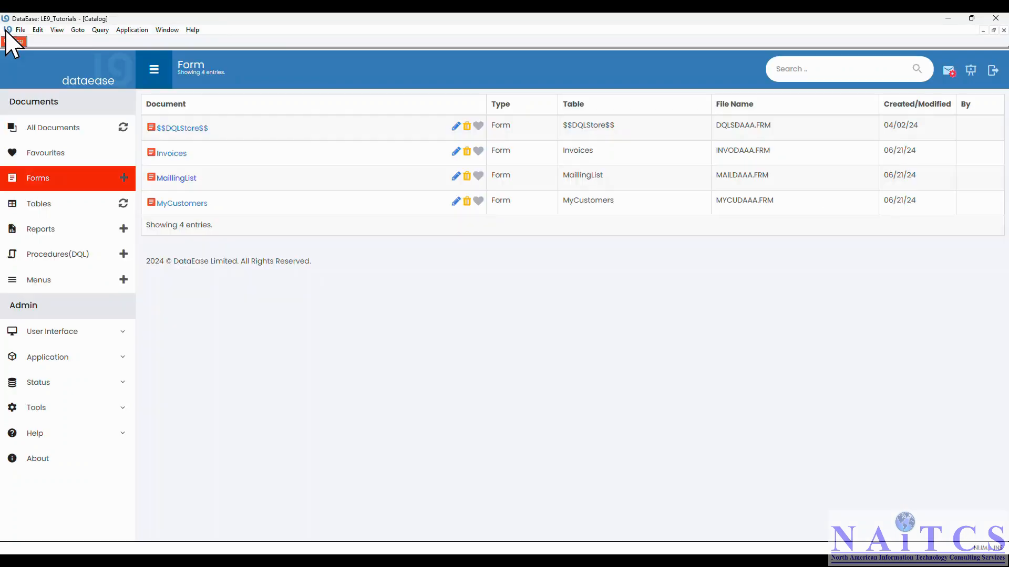
- Start a new relationship definition that relates records in Invoices to records in MaillingList
left_click(129, 31)
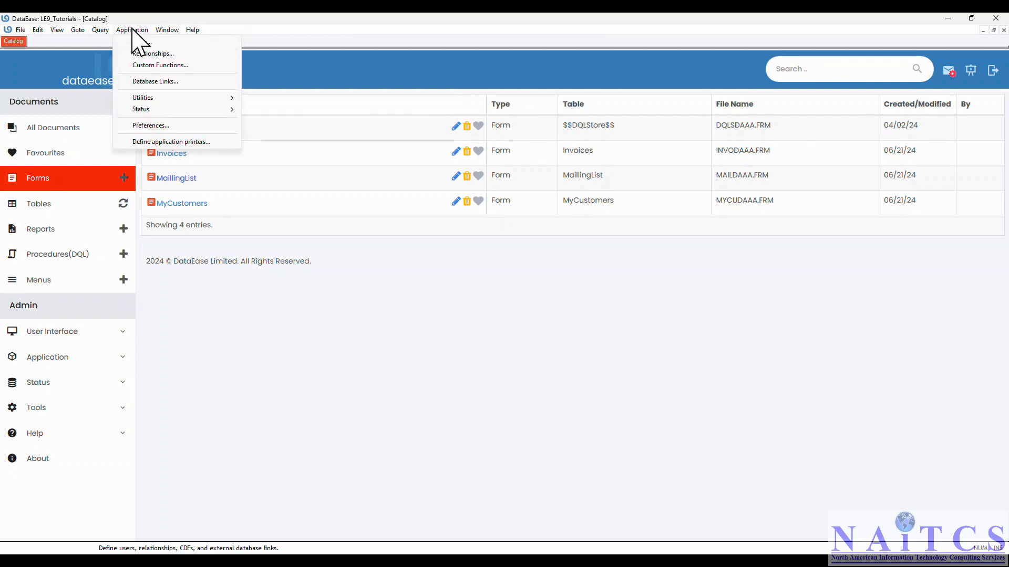
left_click(132, 55)
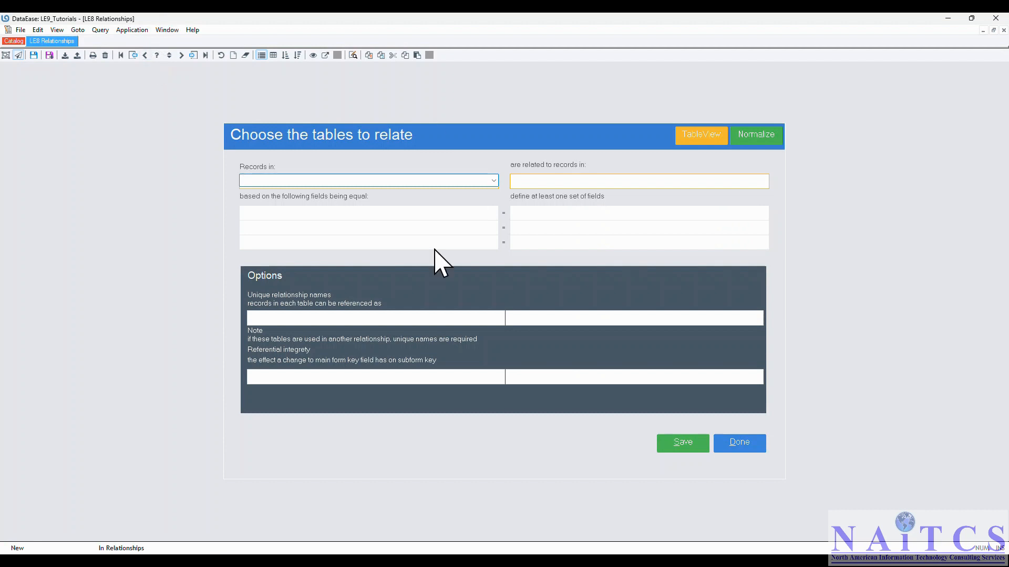
left_click(494, 181)
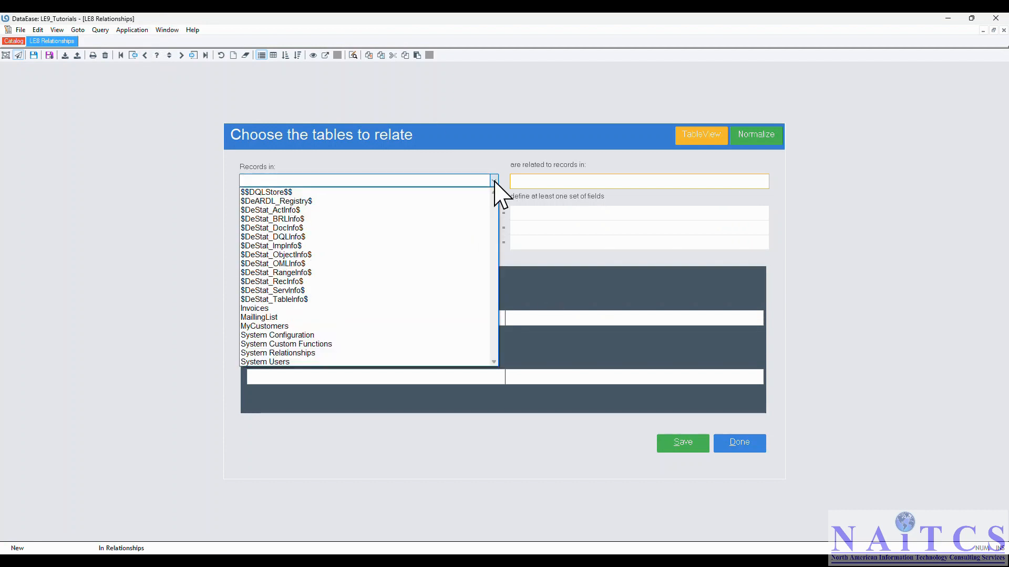
left_click(326, 308)
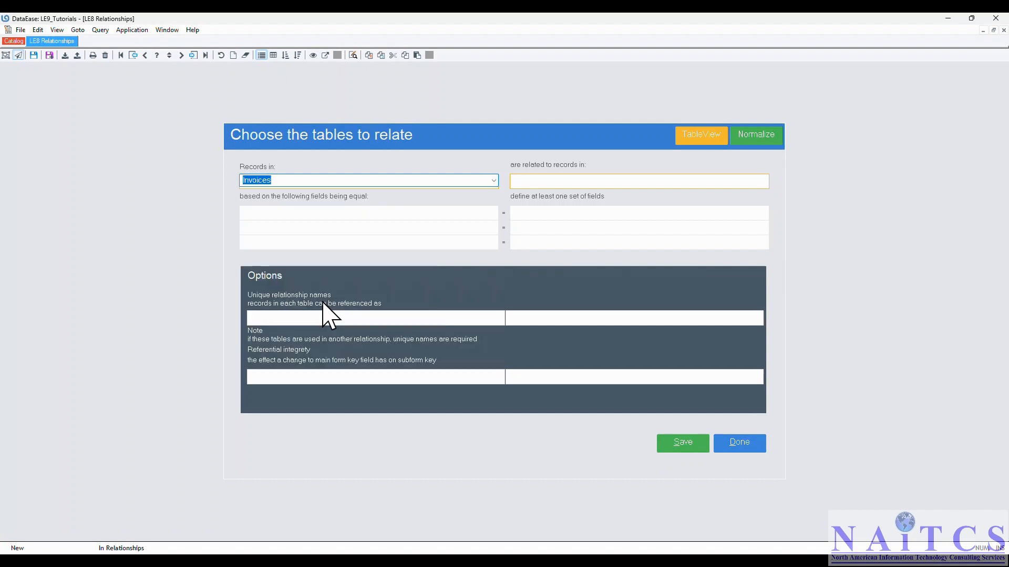
left_click(704, 180)
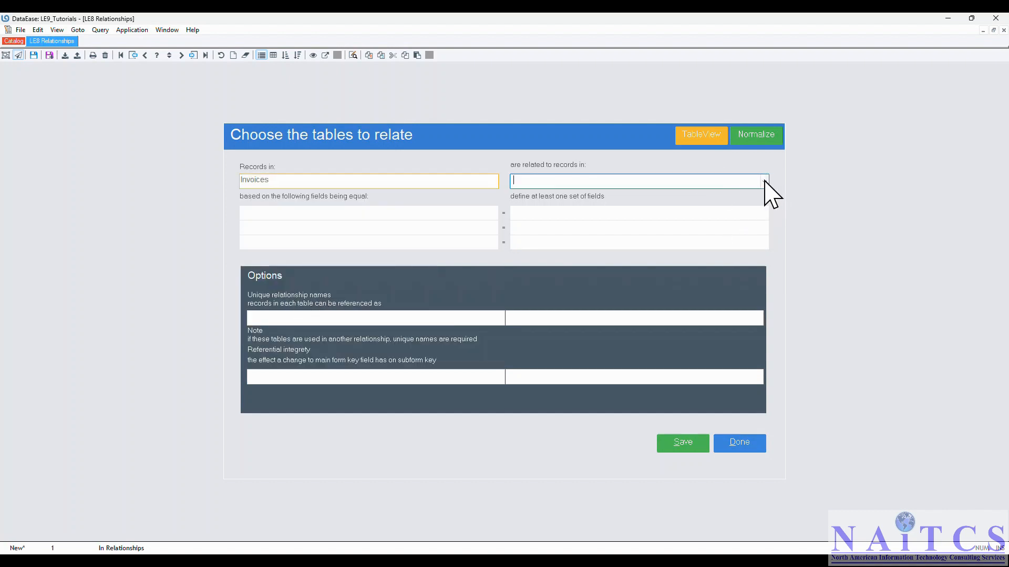
left_click(764, 182)
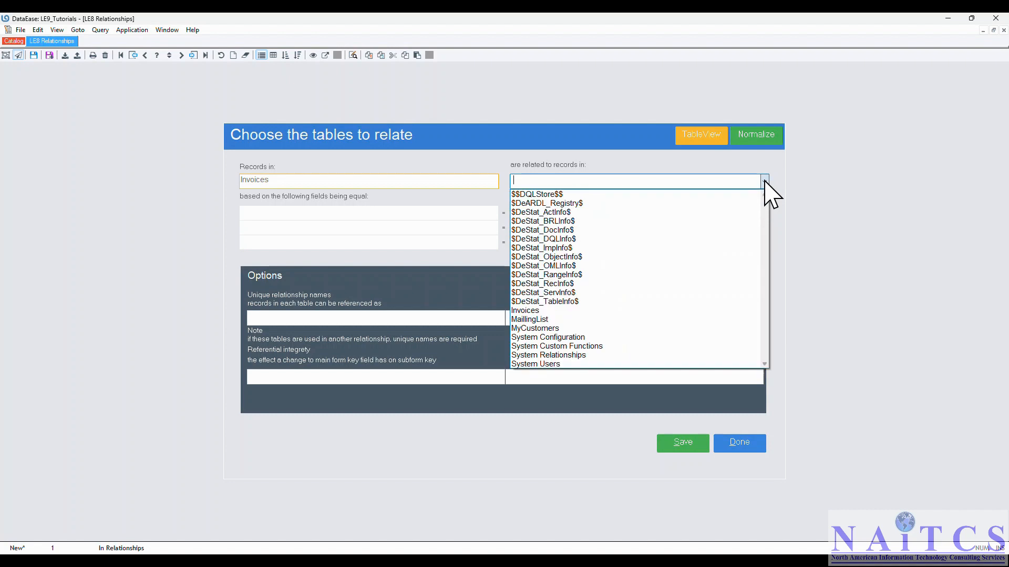
left_click(556, 319)
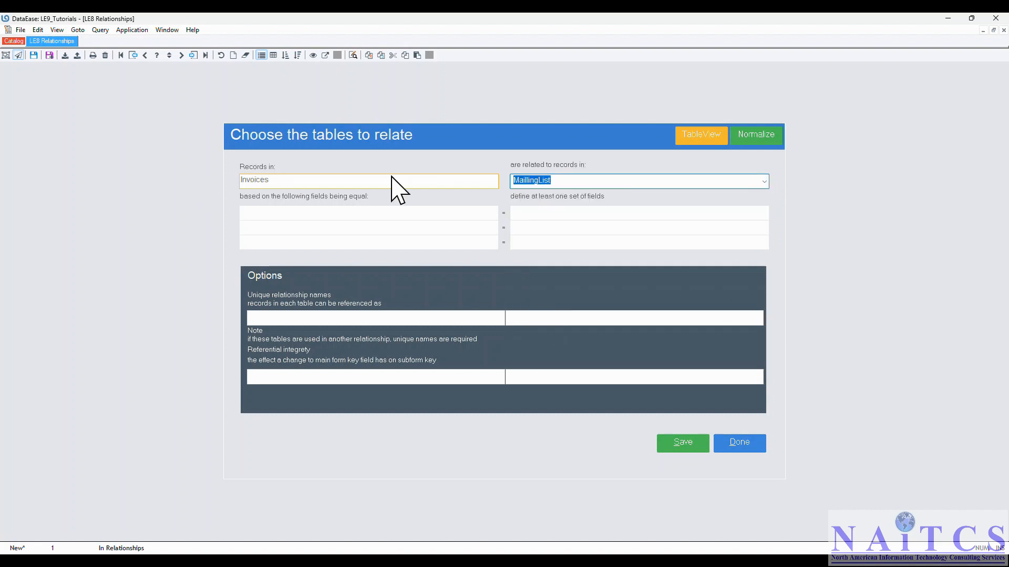
- Match the FK field of Invoices to the PK field of MaillingList in the relationship definition
left_click(363, 214)
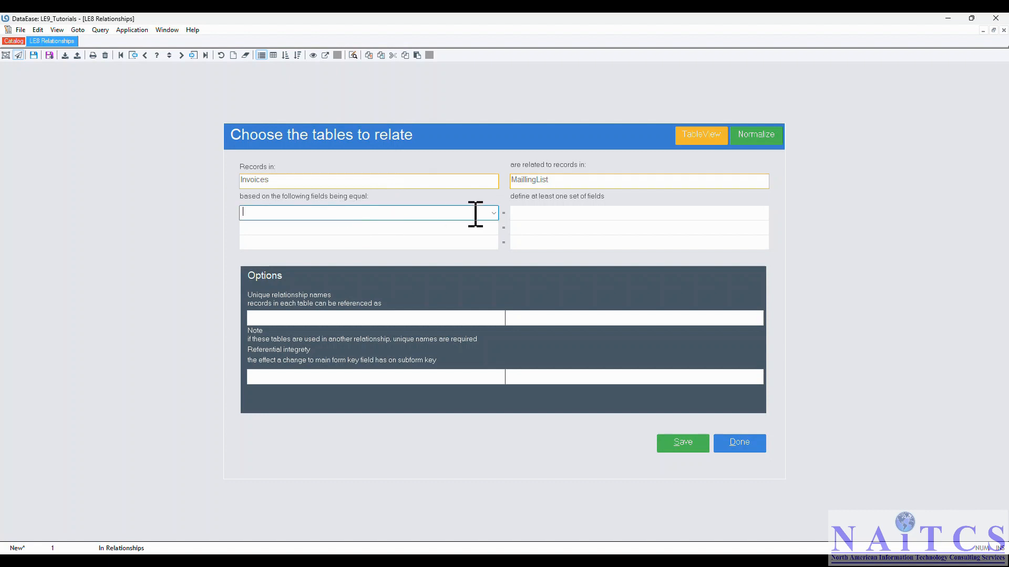
left_click(494, 213)
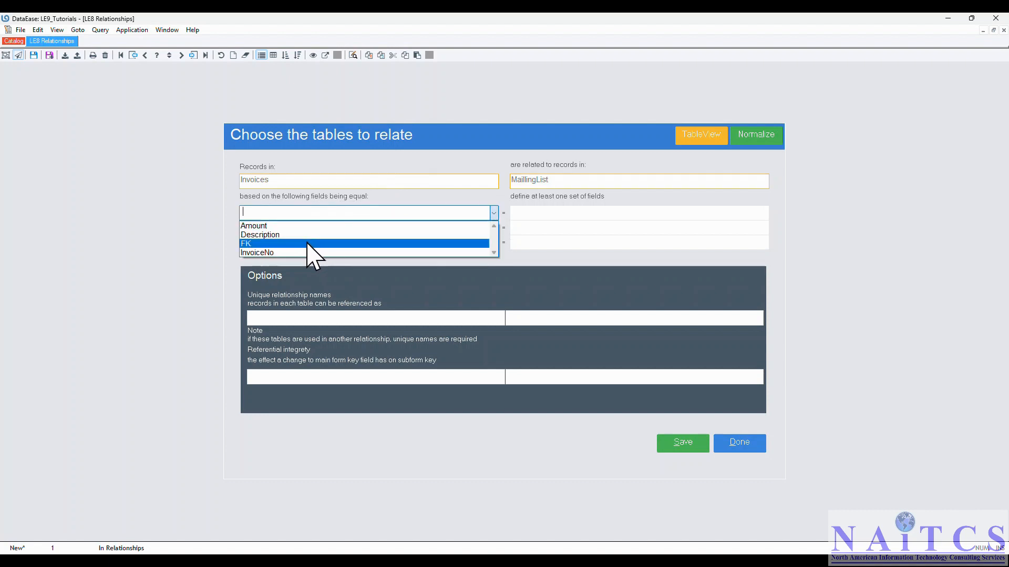
left_click(308, 243)
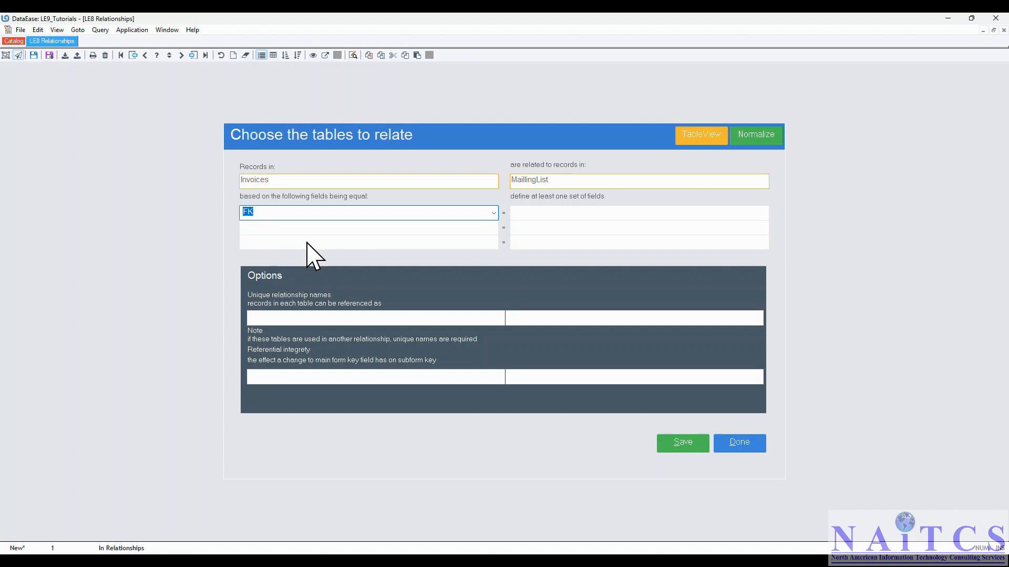
left_click(716, 213)
left_click(766, 214)
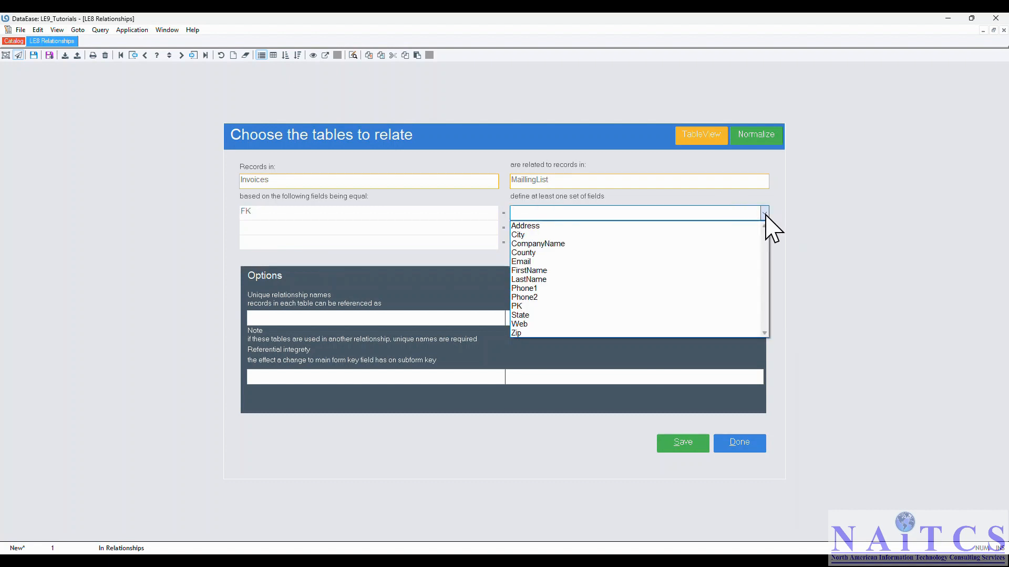
left_click(530, 307)
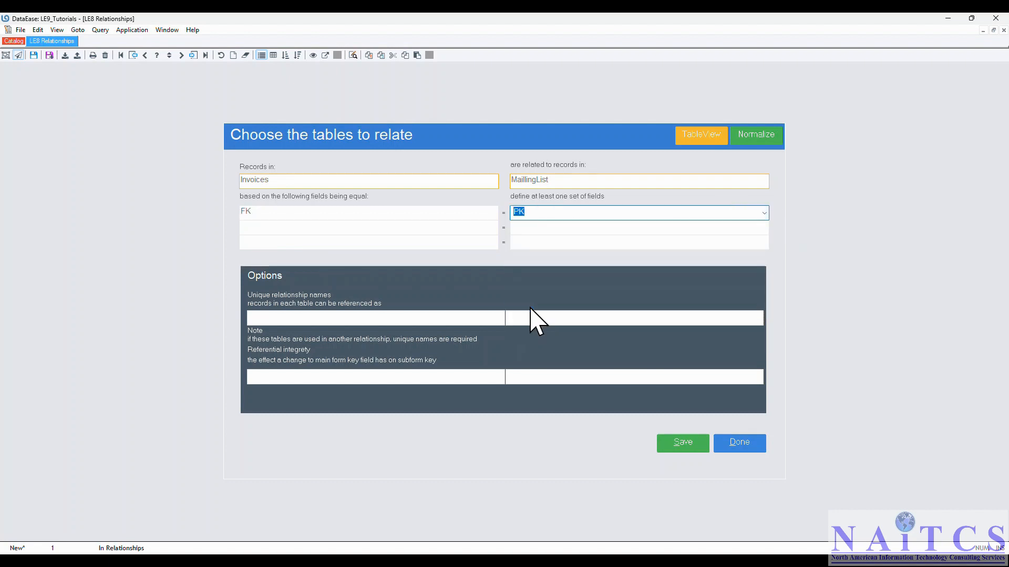
- Name the relationship sides rInvoices and rMaillingList, then save the relationship and close the definition
left_click(254, 318)
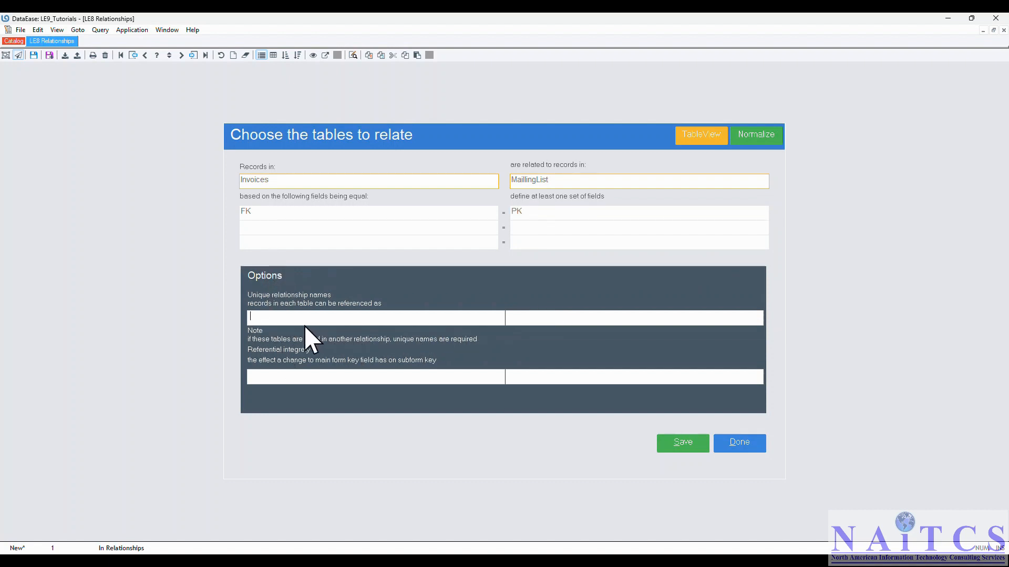
left_click(531, 317)
left_click(369, 318)
type("r")
type("Invoices")
key("Tab")
type("r")
left_click(683, 446)
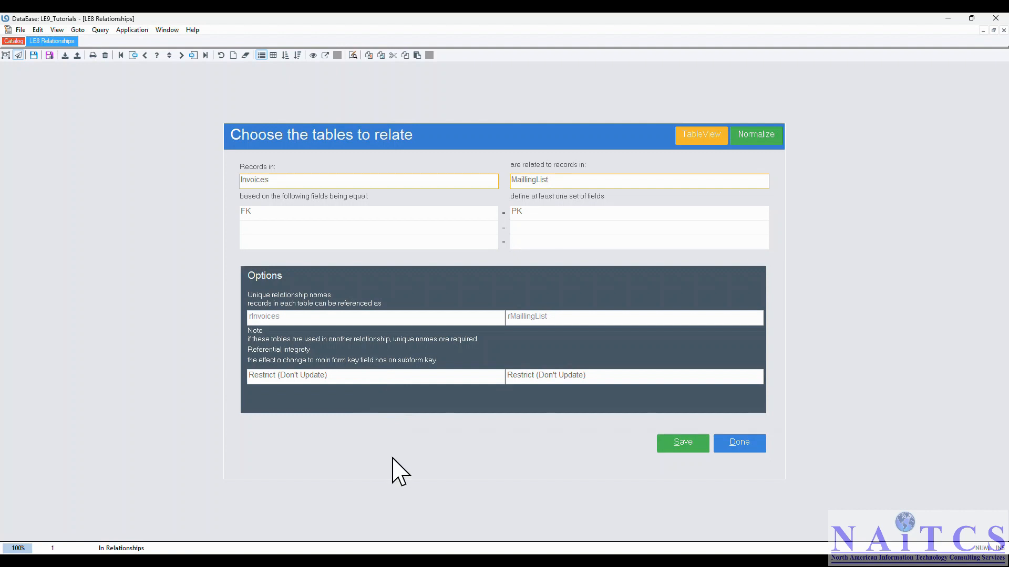
left_click(739, 444)
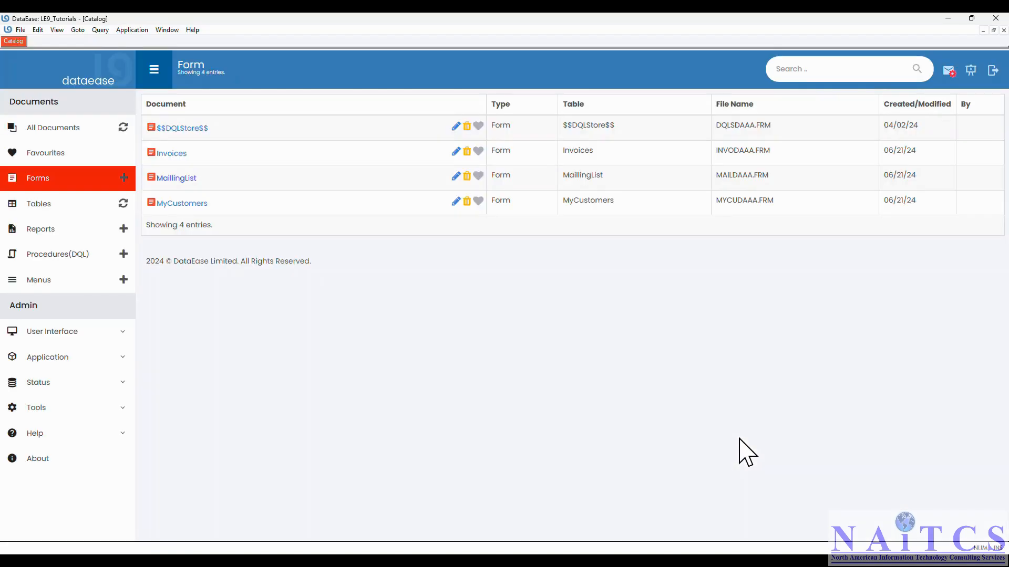
- Open the MaillingList form in design view and draw a rectangle about 24.62 x 13.25 in the empty area beside the fields
left_click(456, 177)
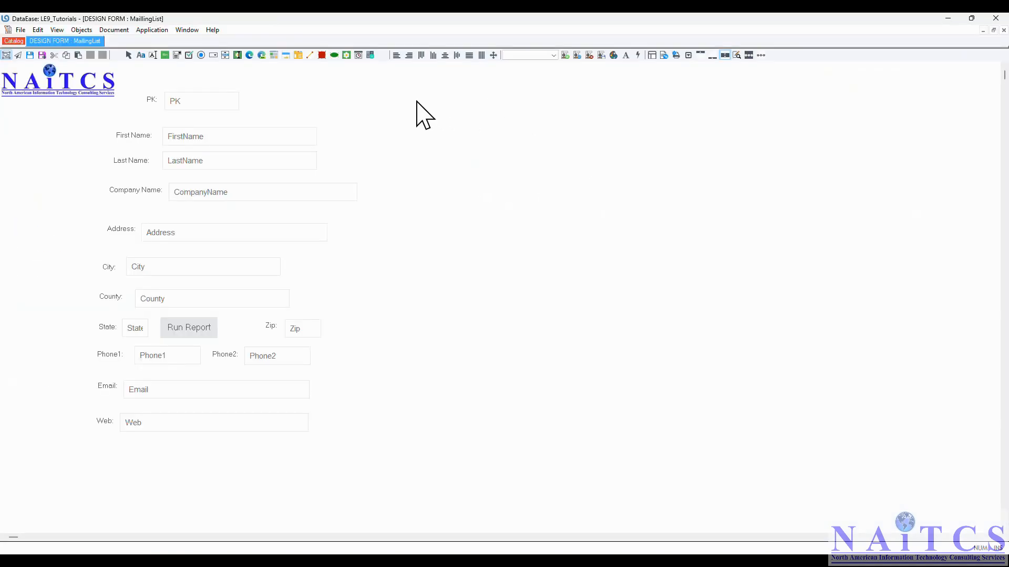
left_click(83, 31)
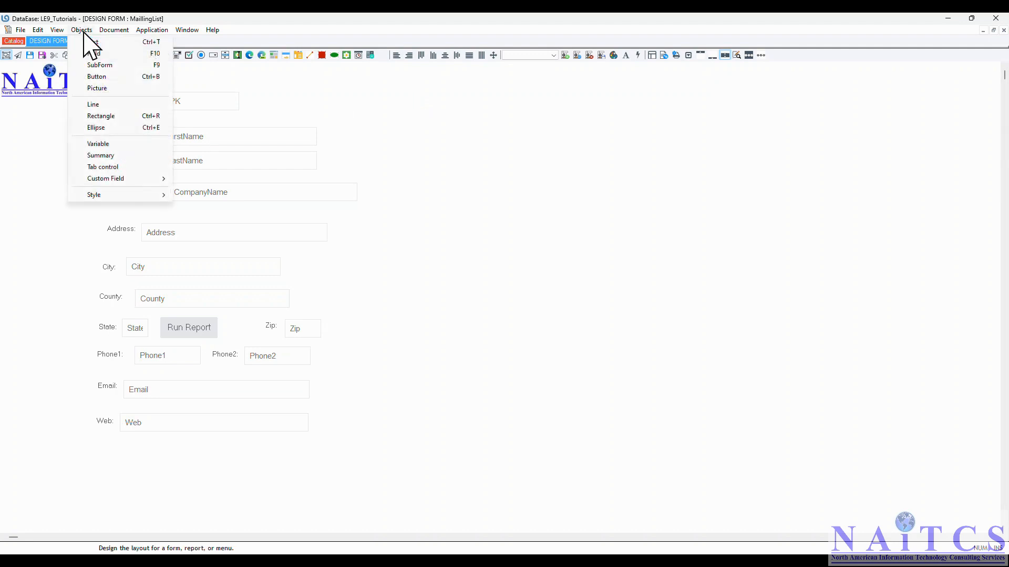
left_click(104, 116)
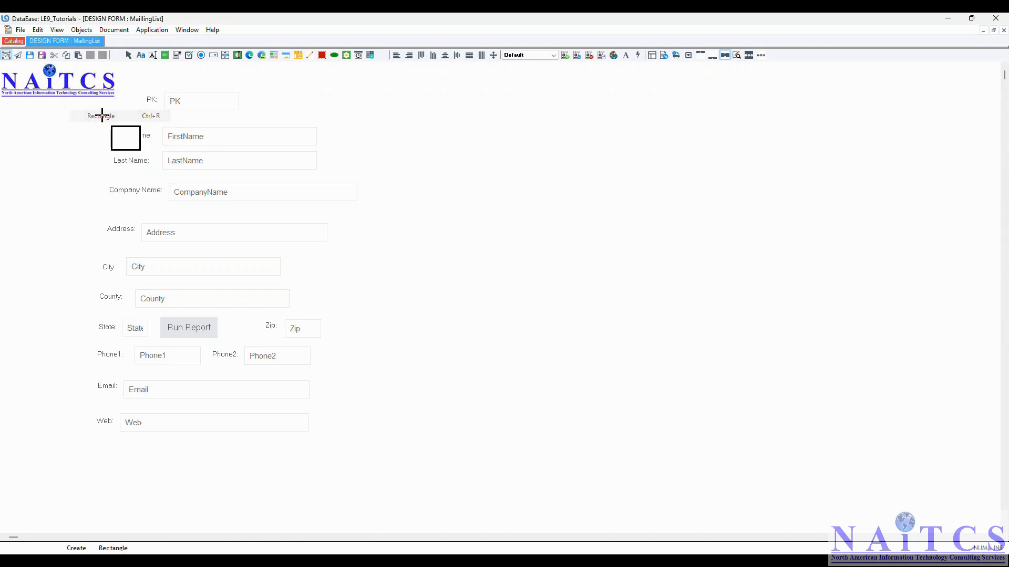
mouse_move(393, 140)
left_mouse_down()
mouse_move(621, 250)
mouse_move(816, 436)
mouse_move(956, 435)
mouse_move(911, 417)
left_mouse_up()
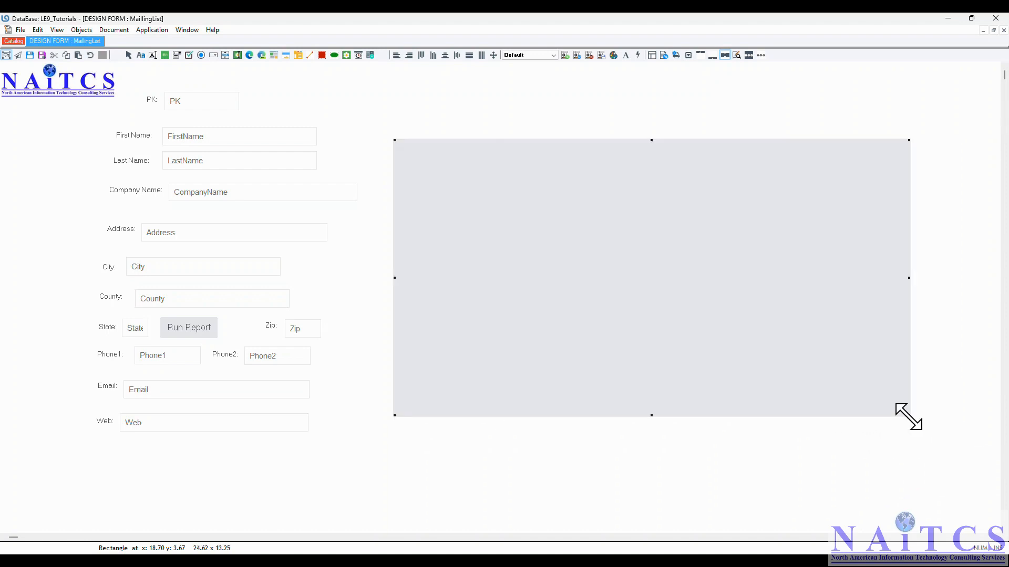
- Give the rectangle a light violet-blue fill and a black border
right_click(490, 256)
left_click(514, 273)
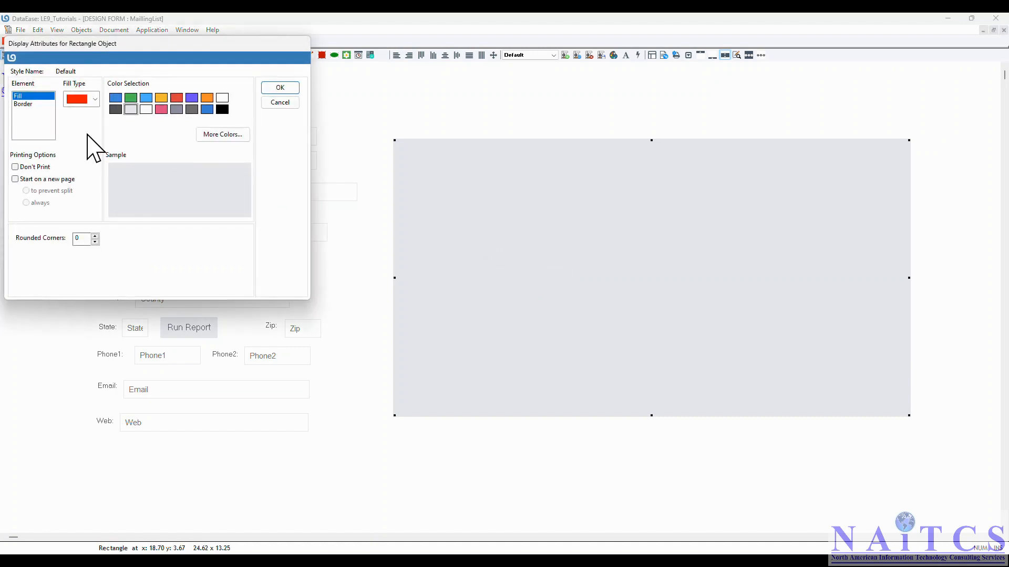
left_click(147, 98)
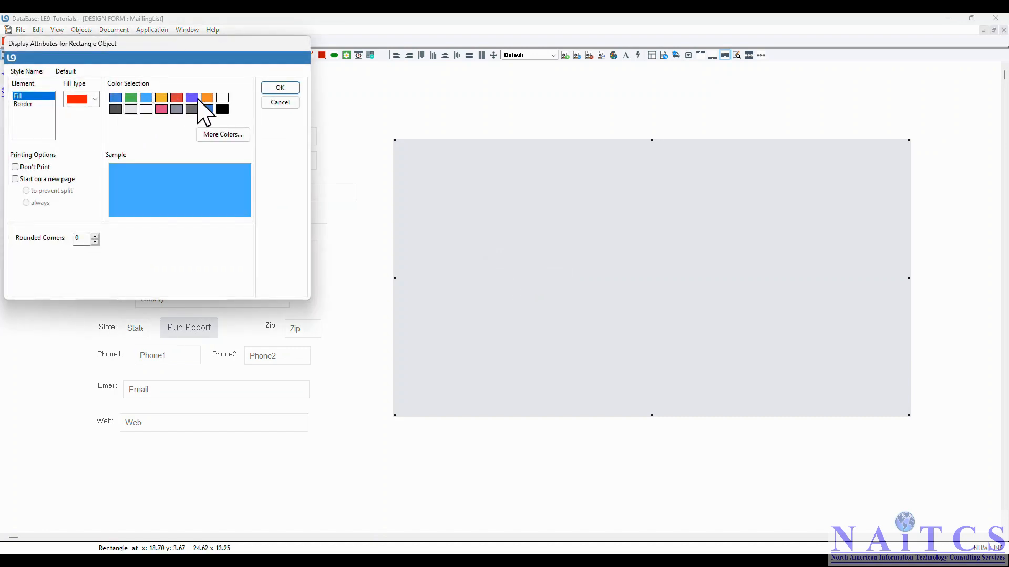
left_click(214, 134)
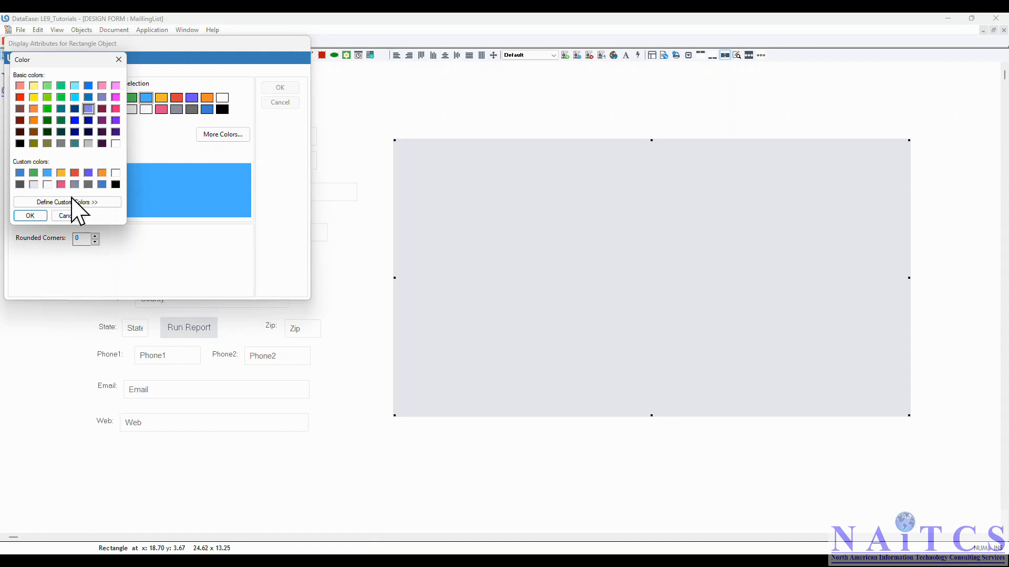
left_click(27, 215)
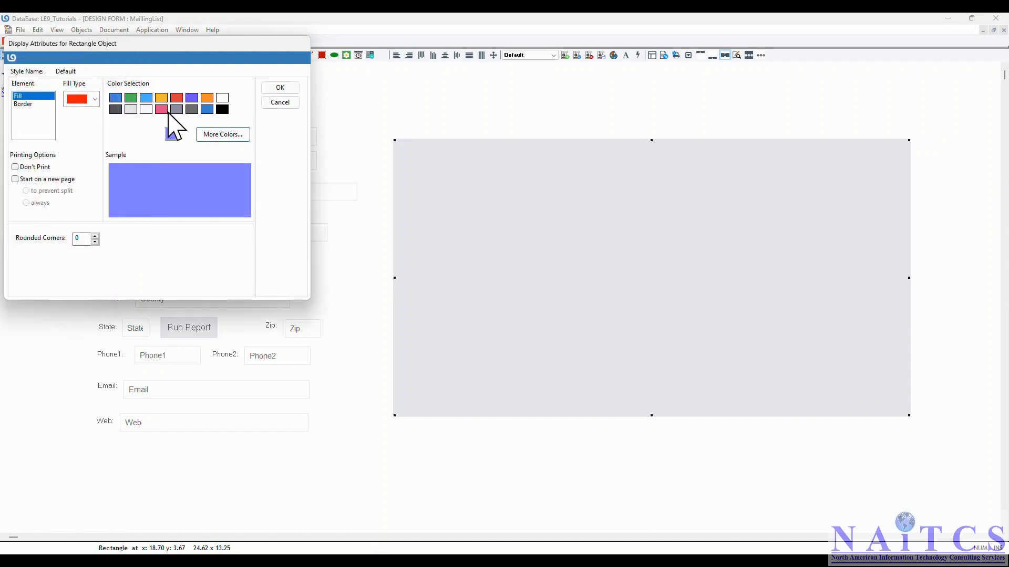
left_click(23, 104)
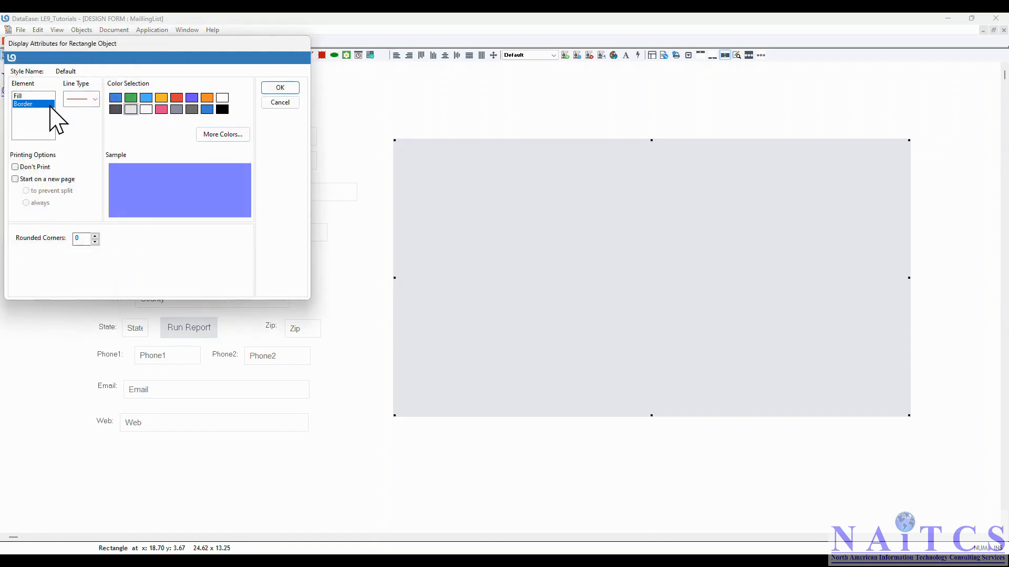
left_click(223, 109)
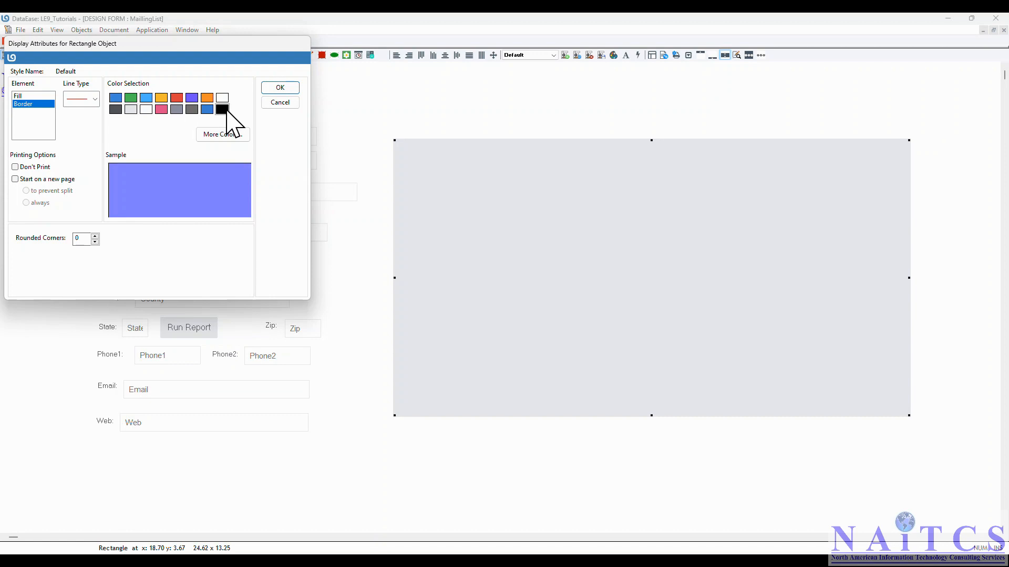
left_click(280, 88)
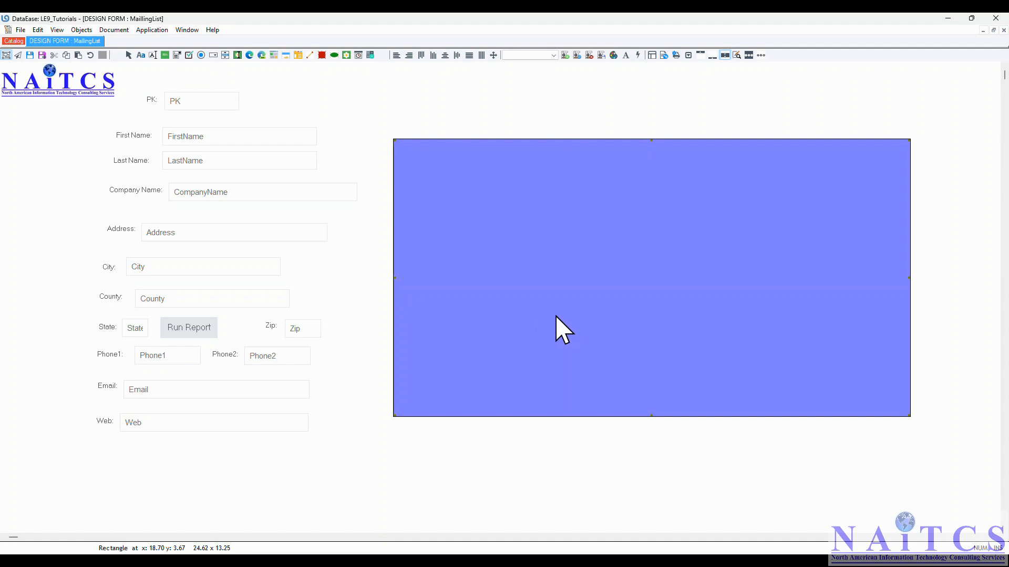
- Place a subform object inside the upper-left corner of the violet-blue rectangle
left_click(82, 30)
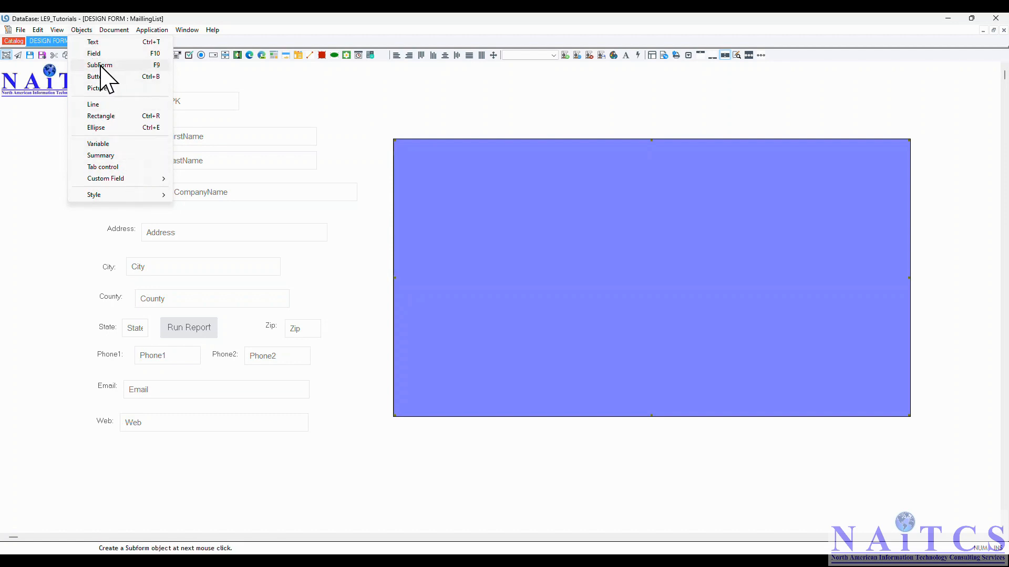
left_click(160, 65)
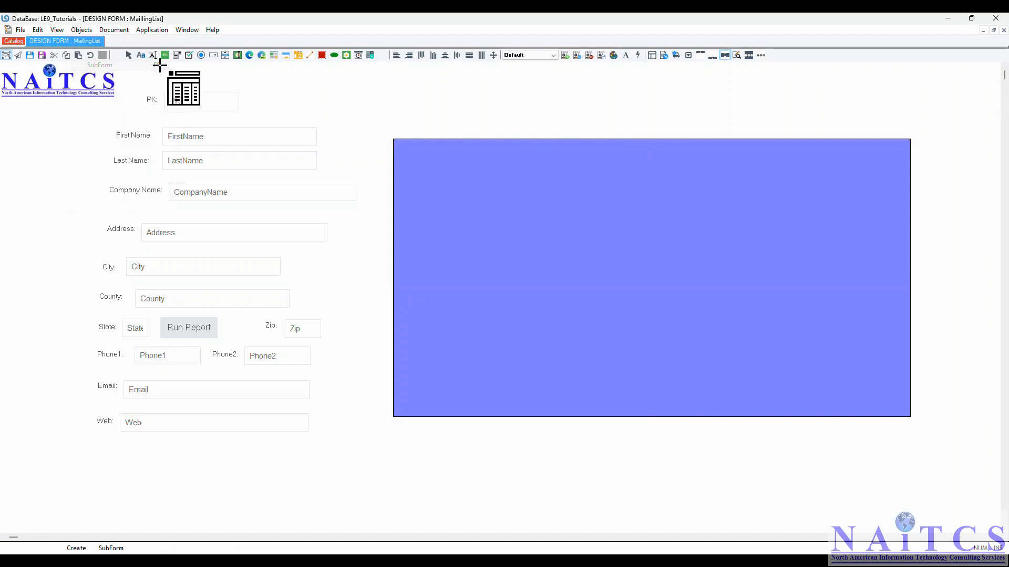
left_click(421, 166)
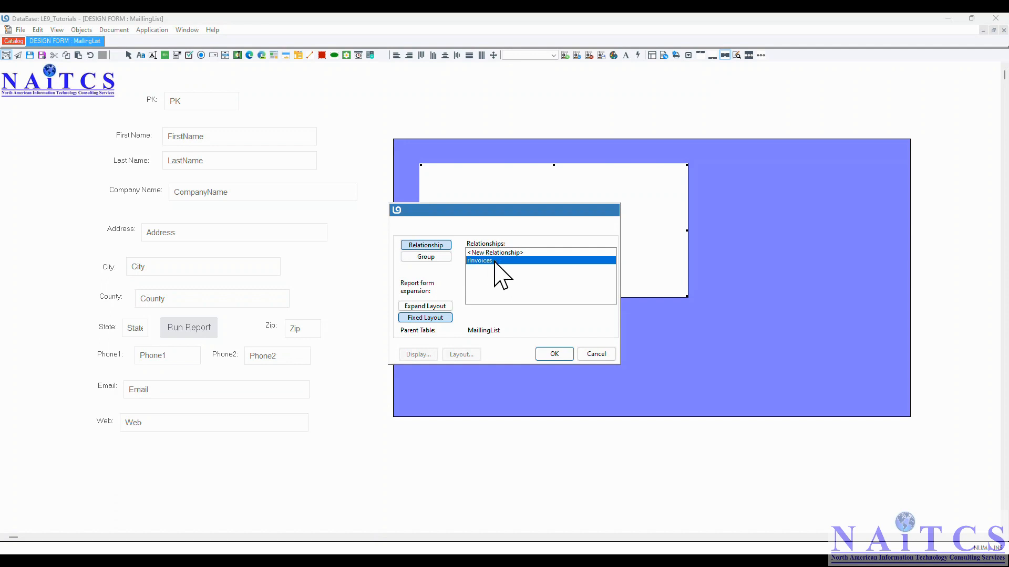
left_click(480, 252)
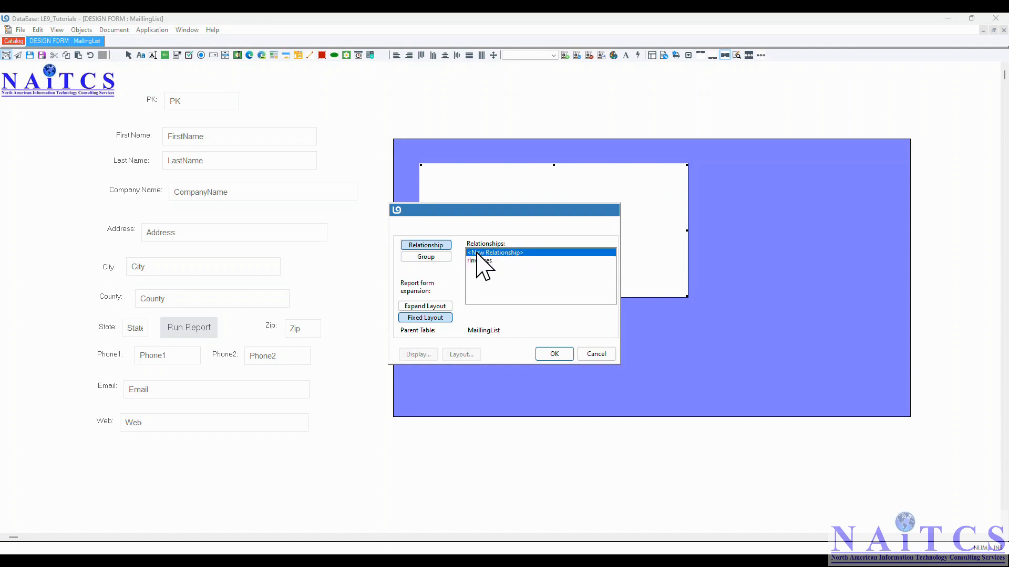
double_click(506, 253)
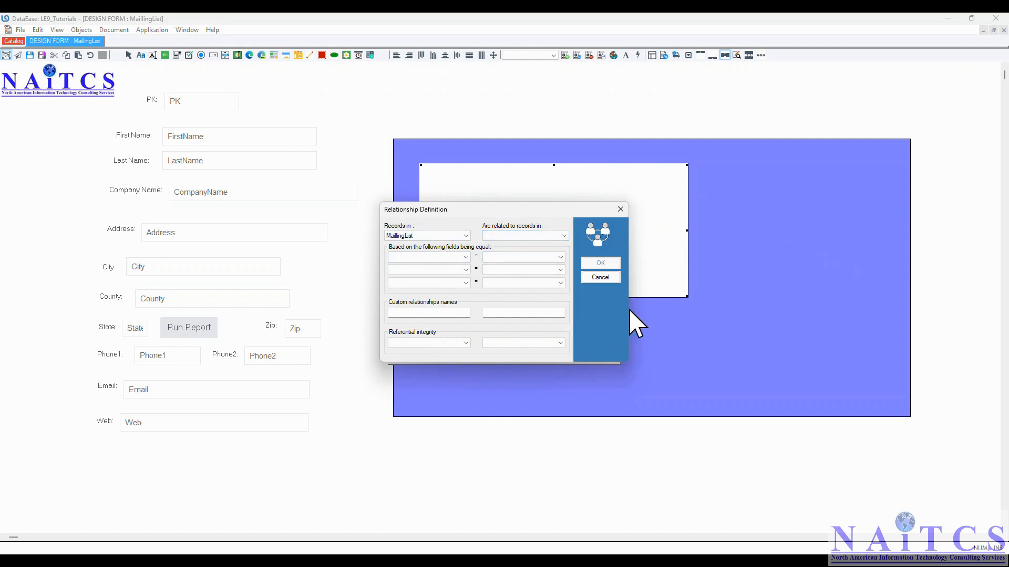
left_click(608, 280)
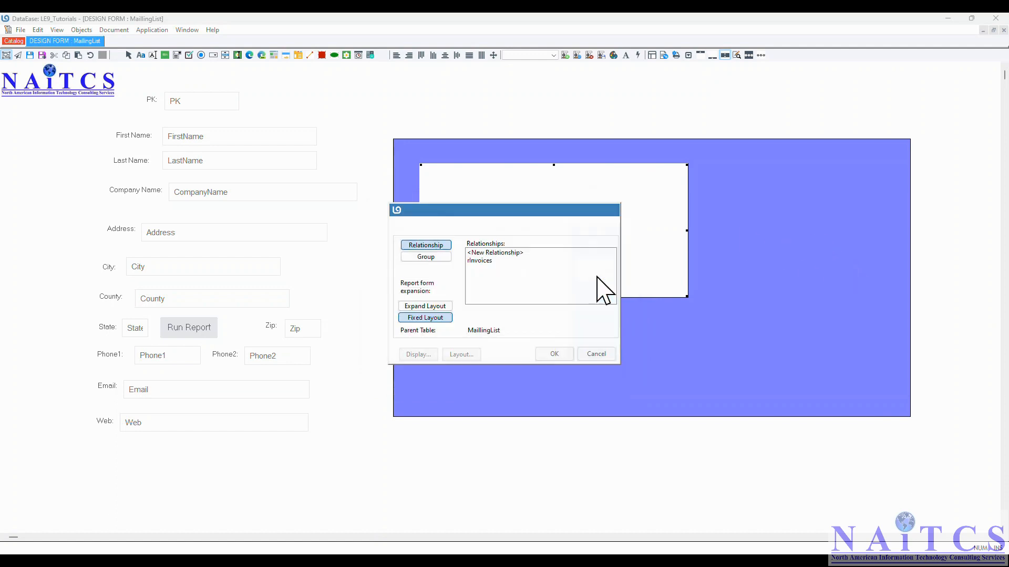
- Base the subform on rInvoices and lay it out as Original Form with 5 records, labels off and a scrollbar that never hides
left_click(478, 261)
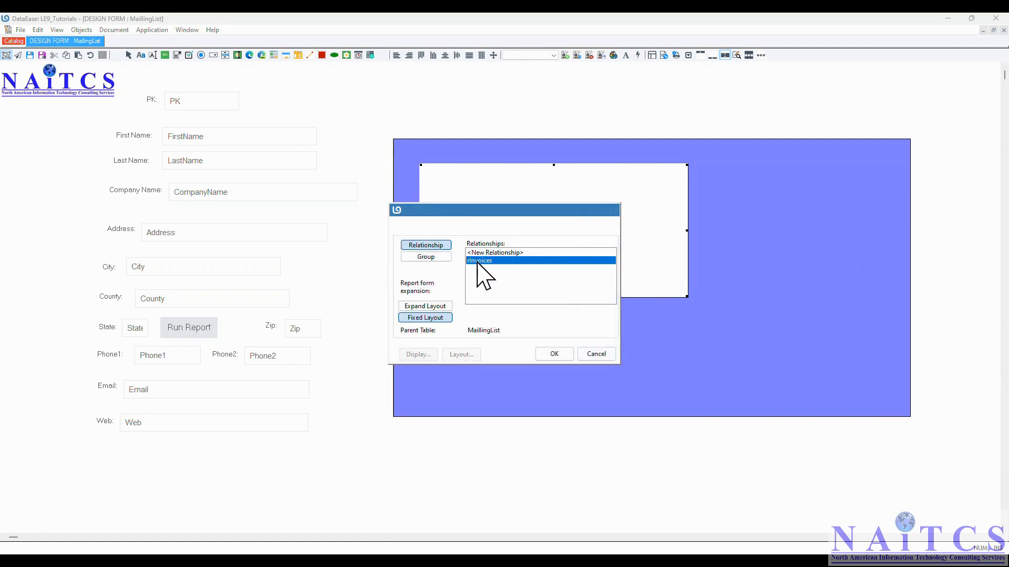
left_click(554, 355)
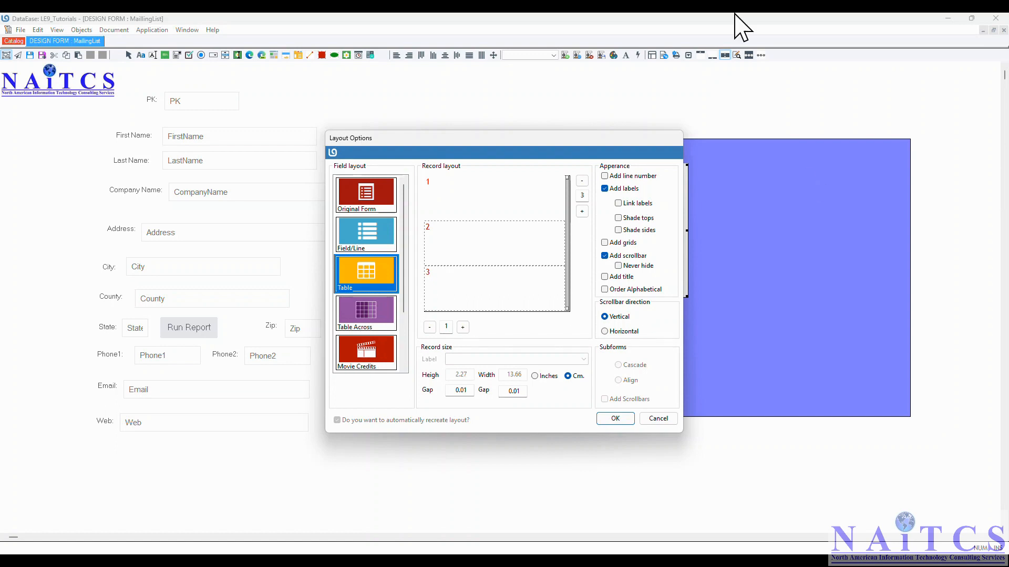
left_click(370, 203)
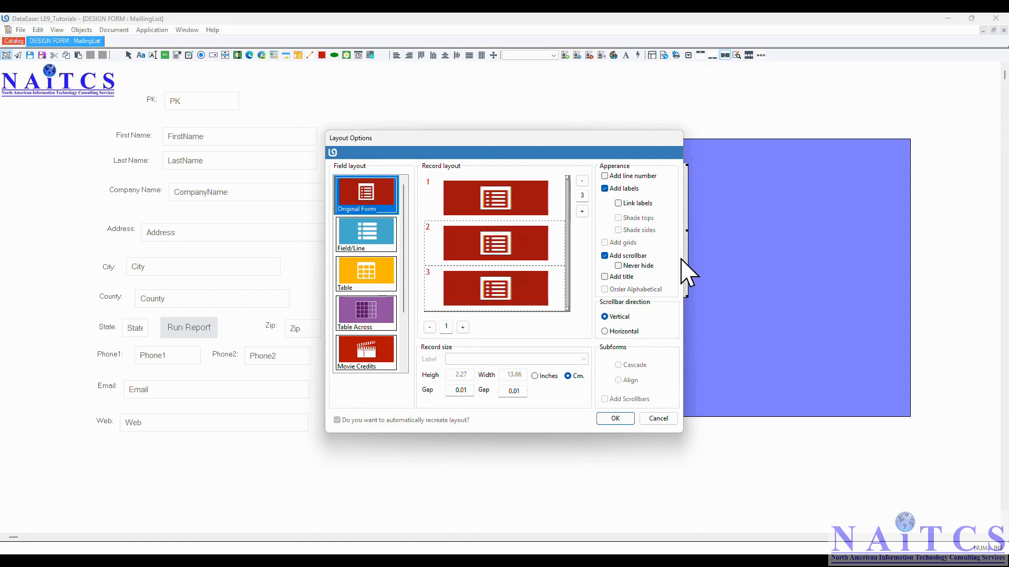
left_click(581, 212)
left_click(582, 212)
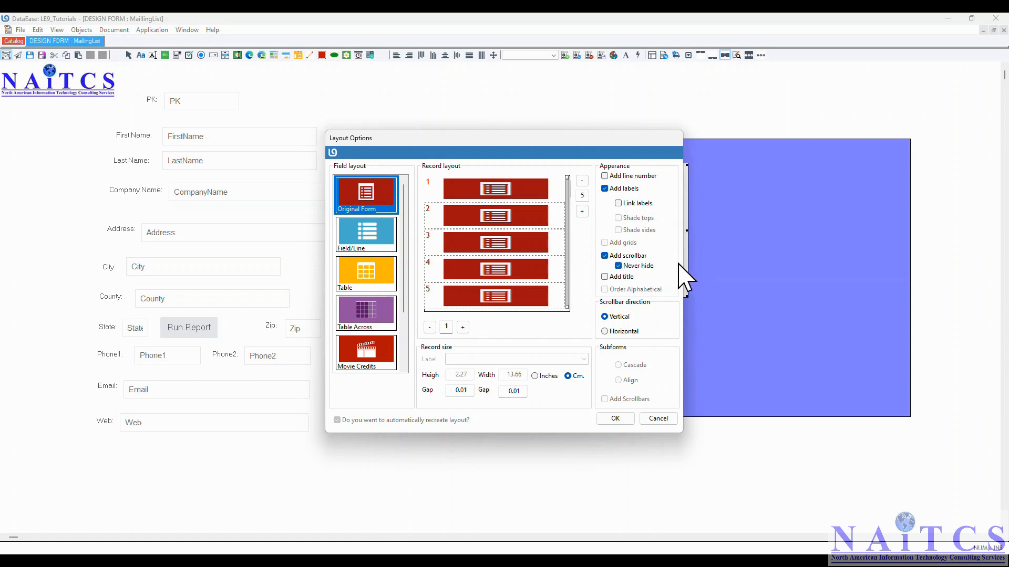
left_click(605, 189)
left_click(604, 418)
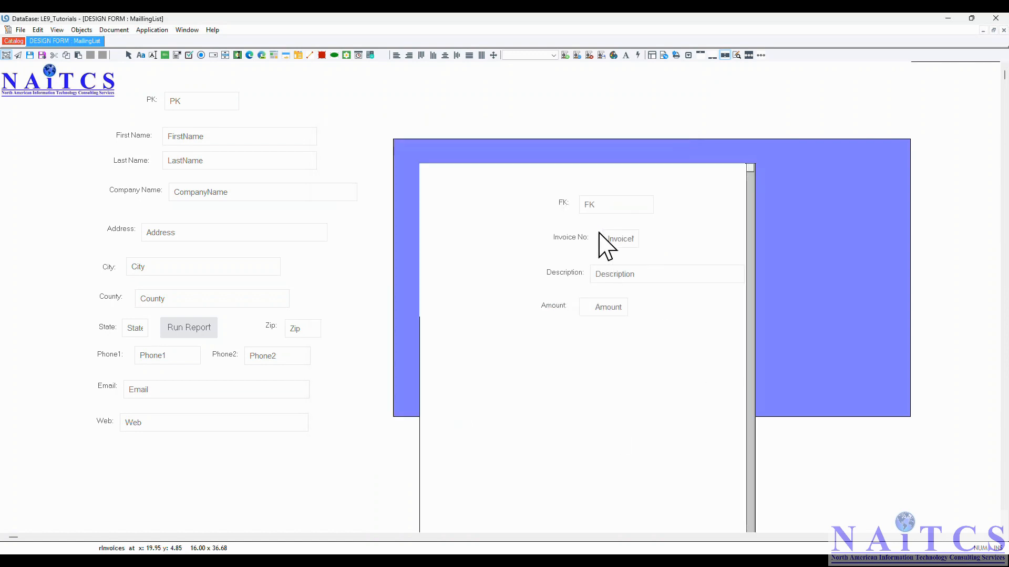
- Delete the FK field and the FK, Invoice No, Description and Amount labels from the subform
left_click(589, 205)
key("Delete")
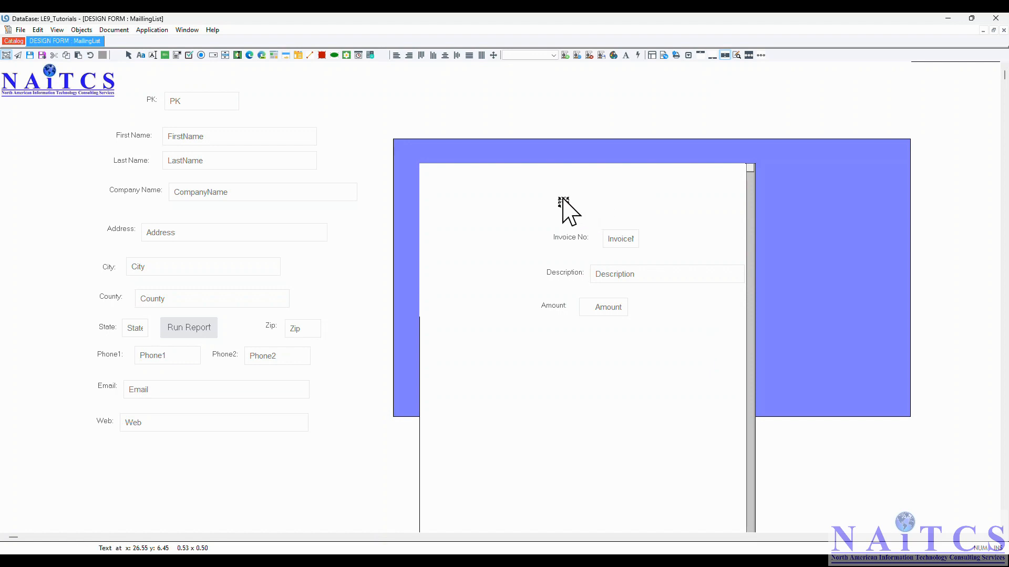
left_click(565, 205)
key("Delete")
left_click(577, 238)
key("Delete")
left_click(562, 272)
key("Delete")
left_click(554, 306)
key("Delete")
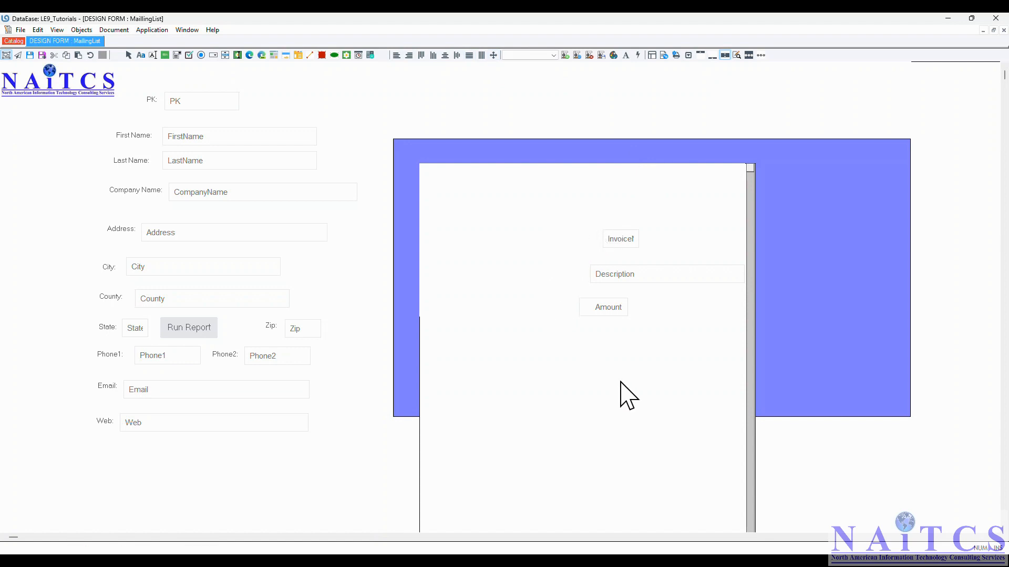
- Move the InvoiceNo field to the upper-left corner of the subform
left_click(627, 242)
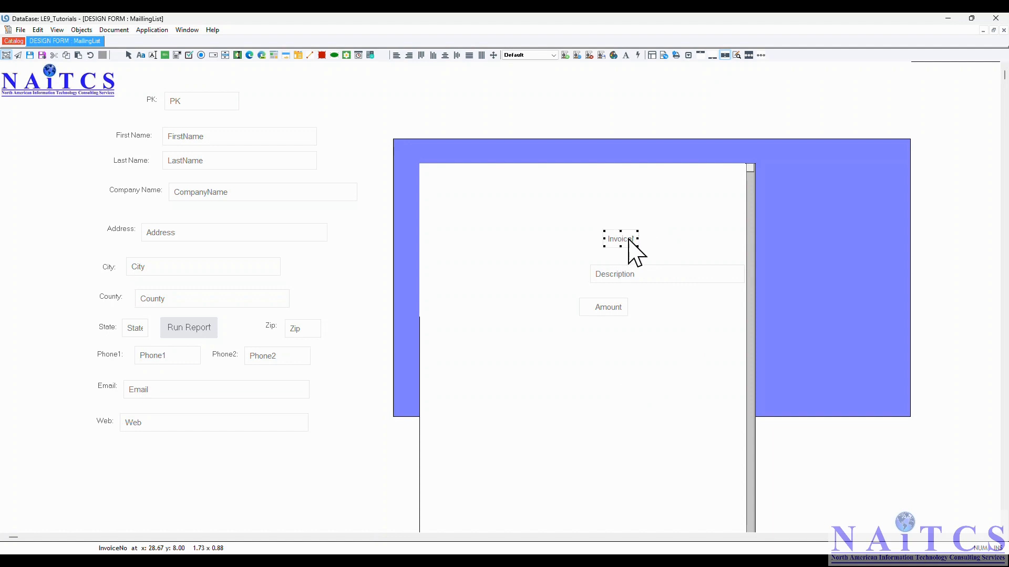
left_click_drag(630, 239, 435, 164)
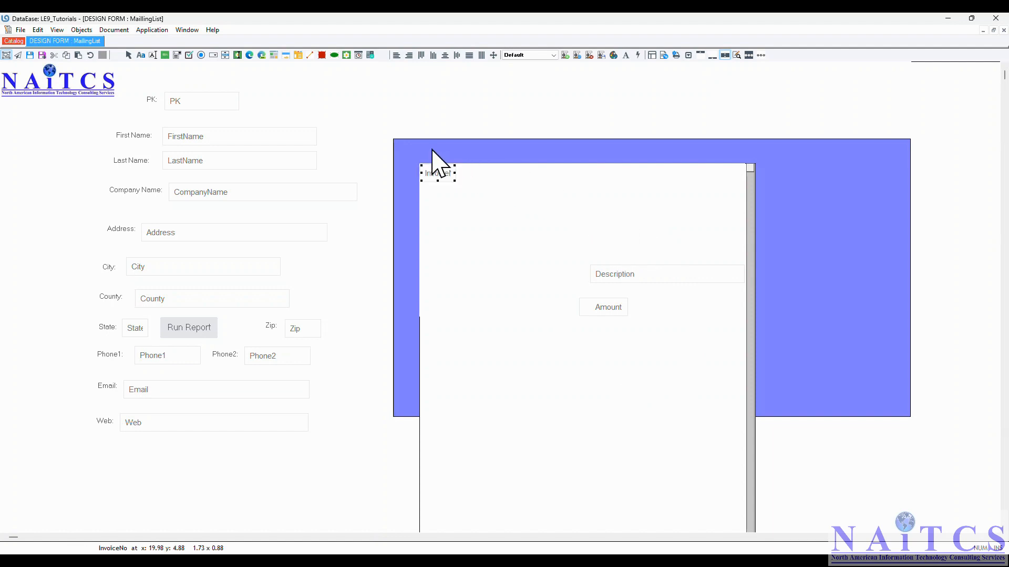
- Move the Description and Amount fields into one row beside the InvoiceNo field along the subform's upper edge
left_click(628, 276)
left_click_drag(628, 276, 491, 170)
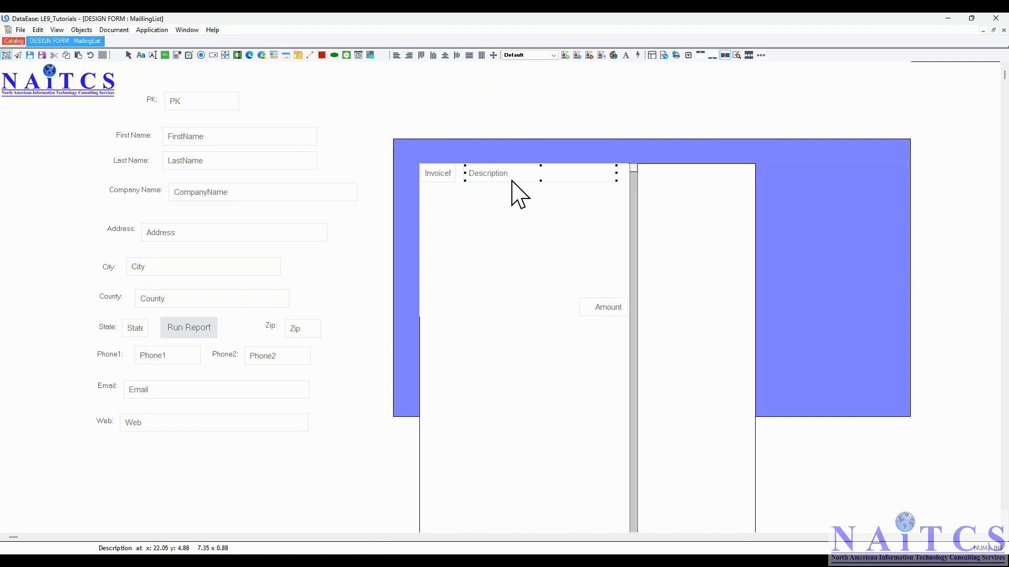
left_click(607, 305)
left_click_drag(607, 305, 669, 175)
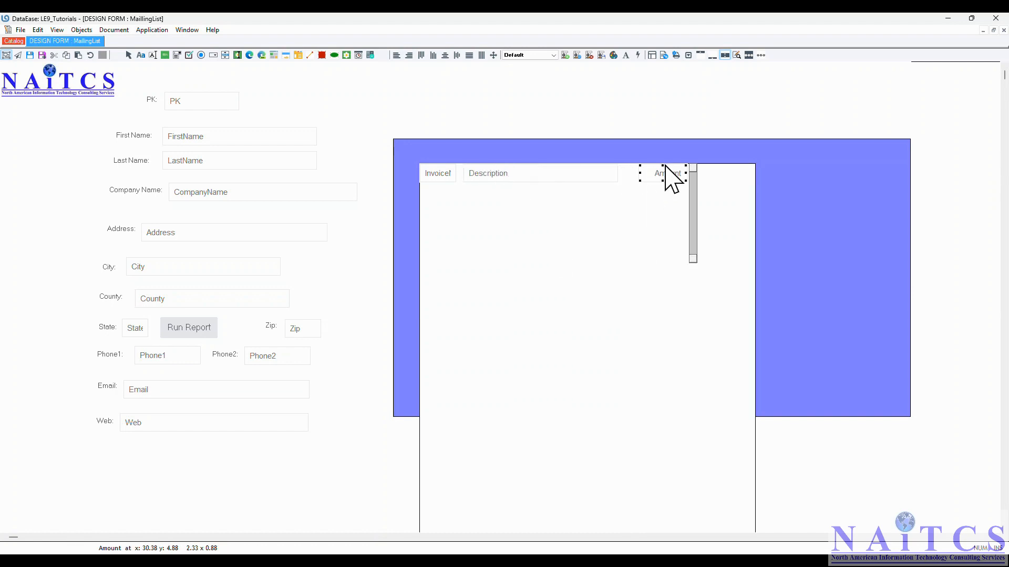
- Check the Size to Fit option in the display attributes of the subform's record object
right_click(571, 211)
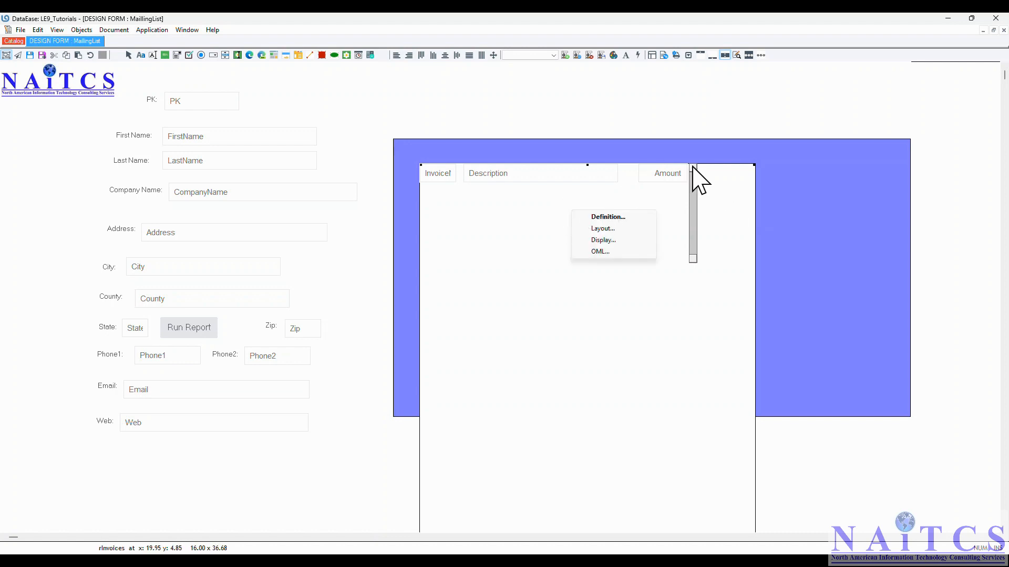
left_click(695, 213)
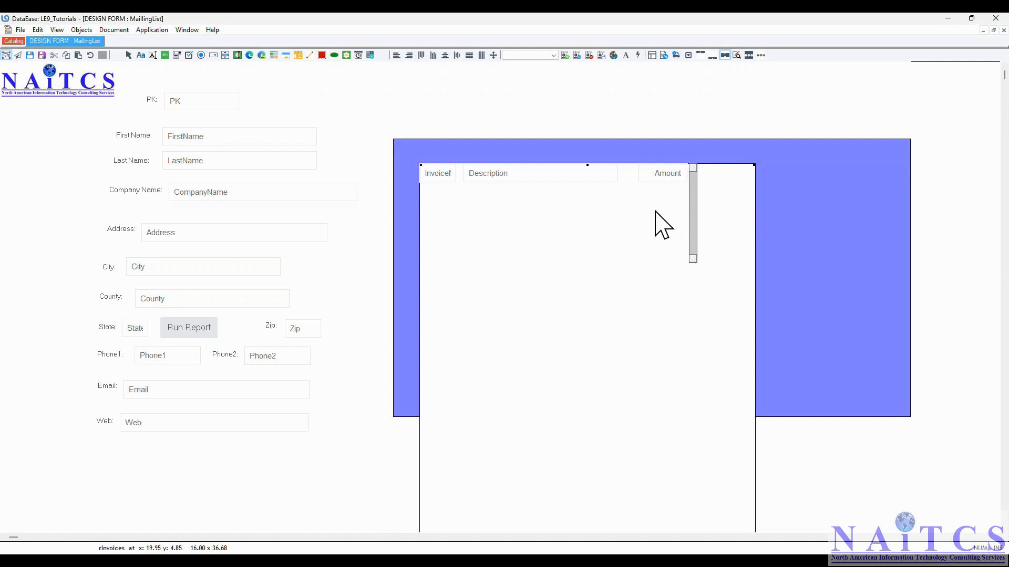
right_click(632, 178)
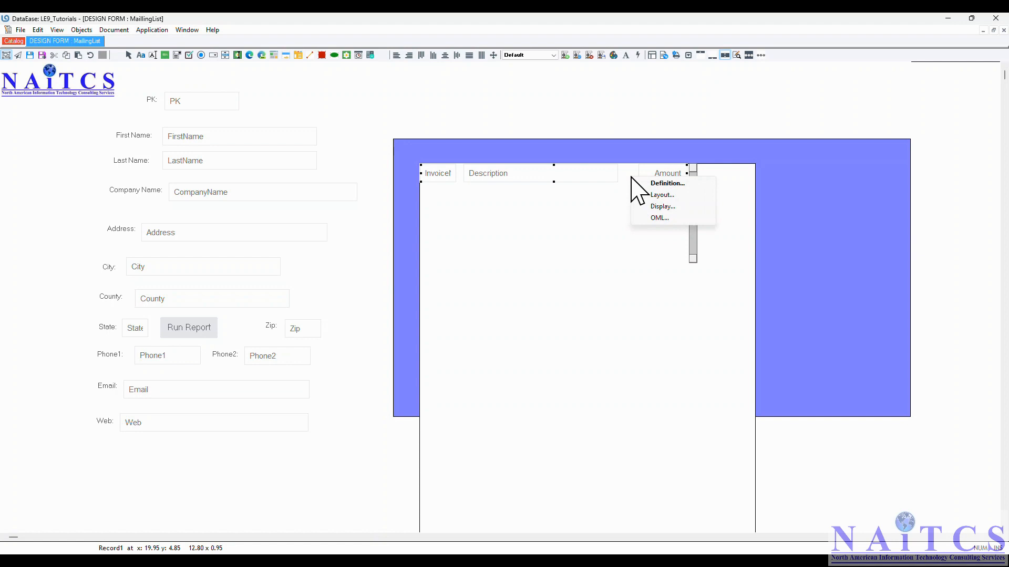
left_click(662, 206)
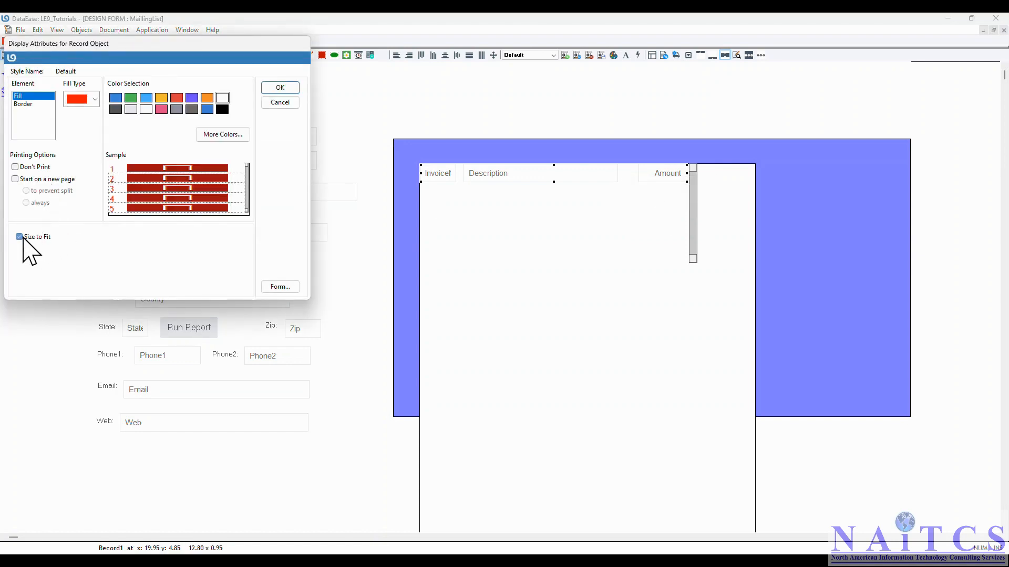
left_click(282, 90)
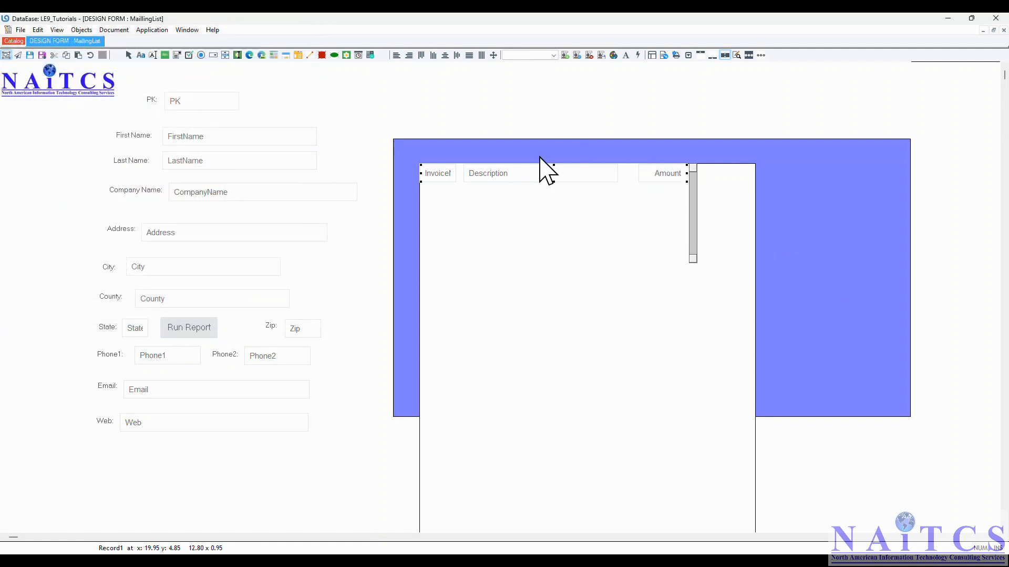
- Give the subform's record object a yellow-orange fill
right_click(628, 173)
left_click(653, 204)
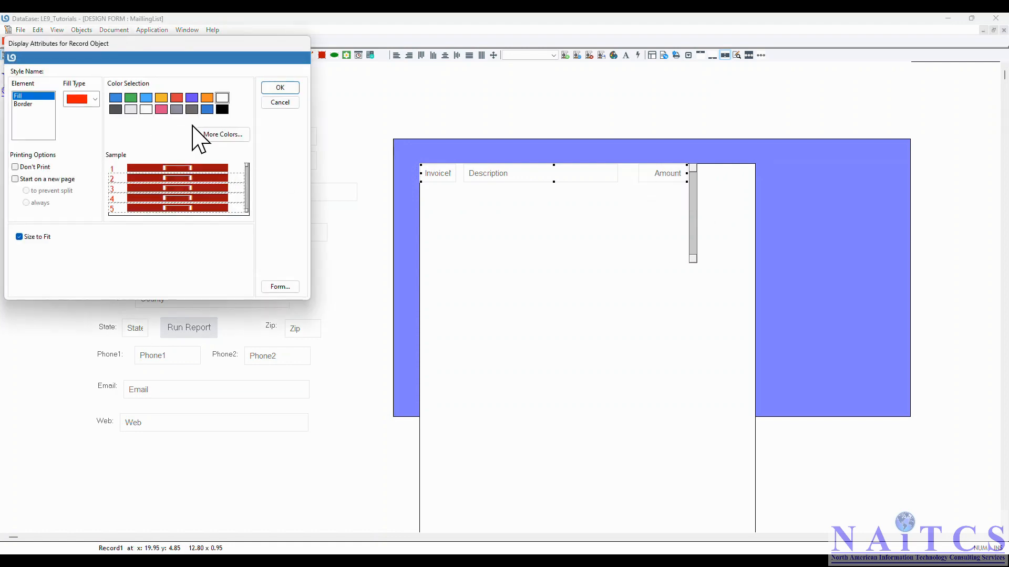
left_click(166, 99)
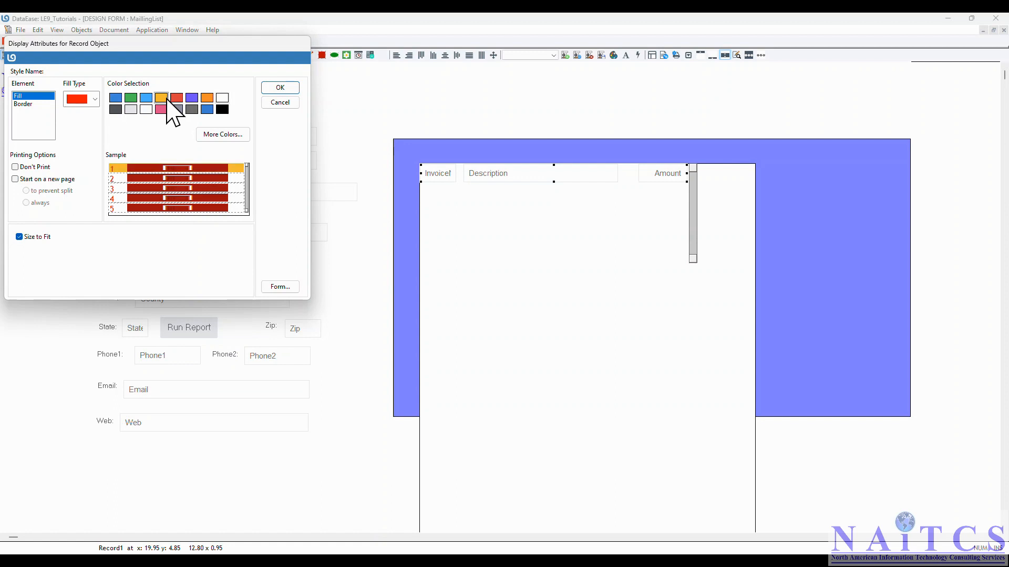
left_click(281, 89)
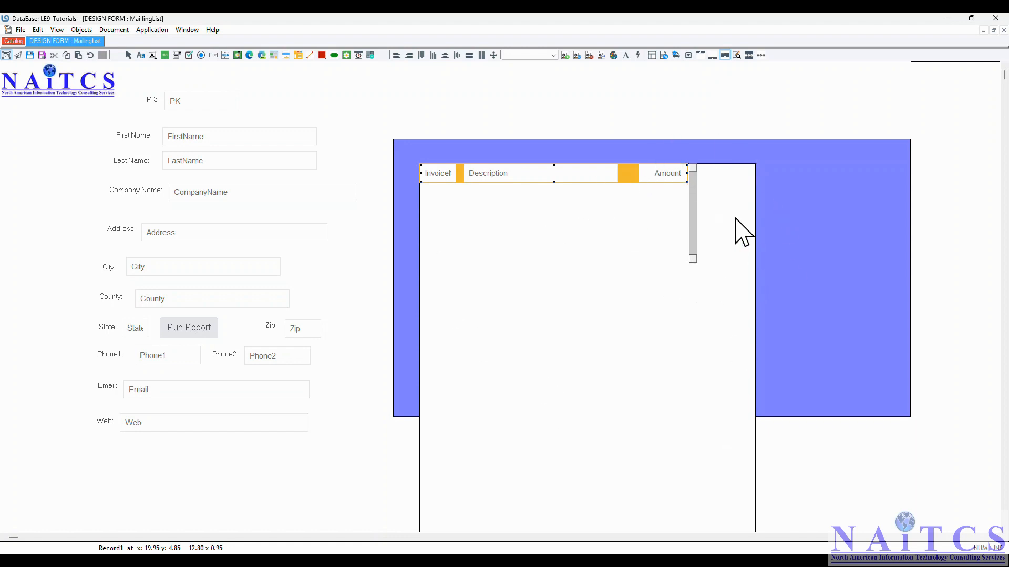
- Turn on Size to Fit in the display attributes of the rInvoices subform object
right_click(721, 185)
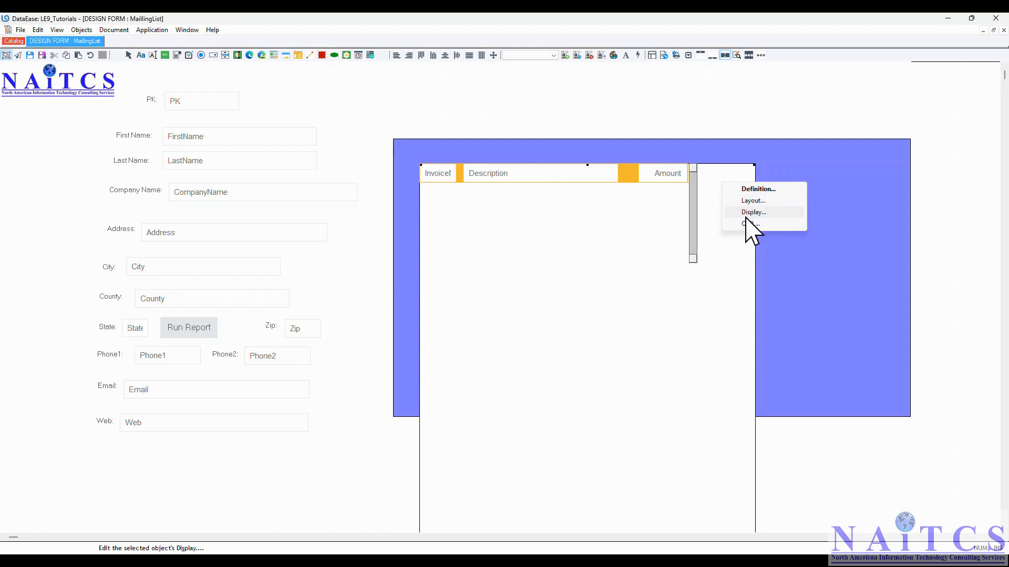
left_click(746, 213)
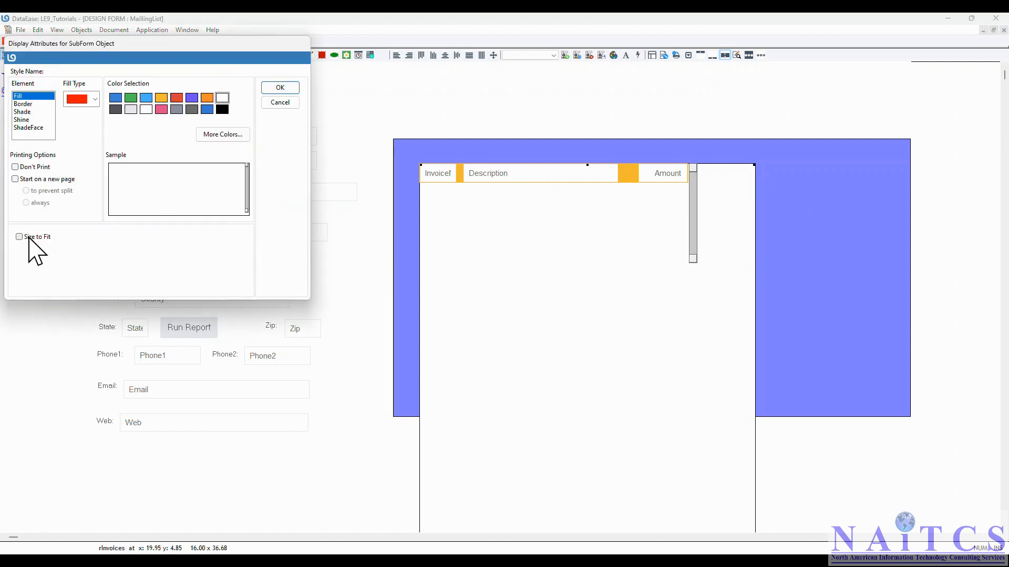
left_click(23, 239)
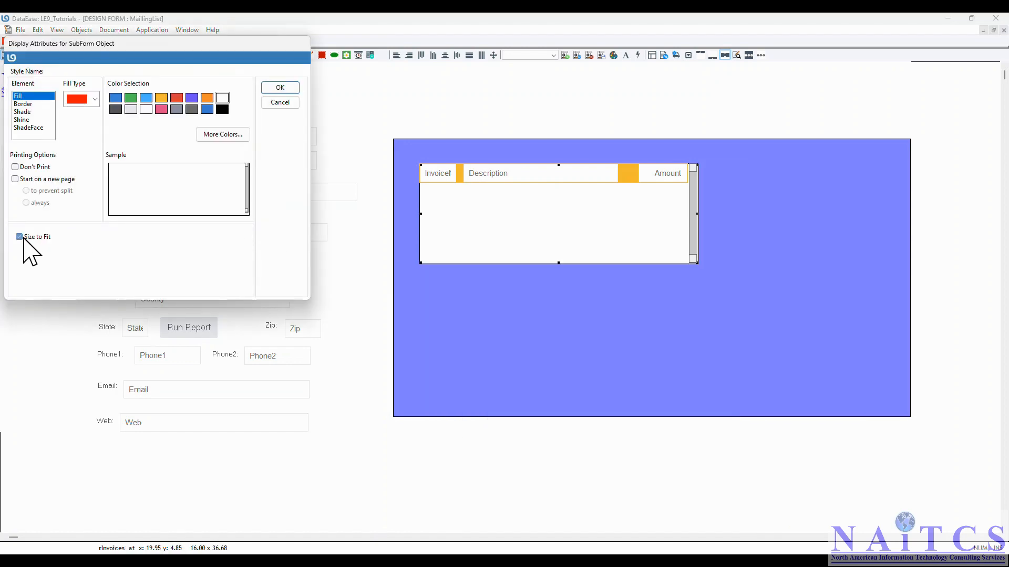
left_click(280, 88)
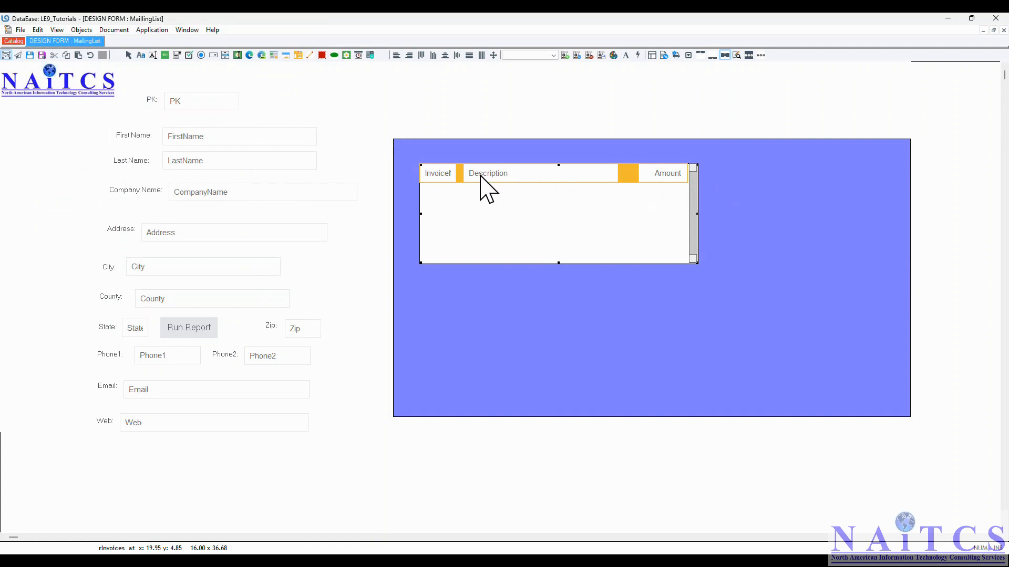
- Set the border color of the subform's record object to light gray
right_click(630, 173)
left_click(661, 202)
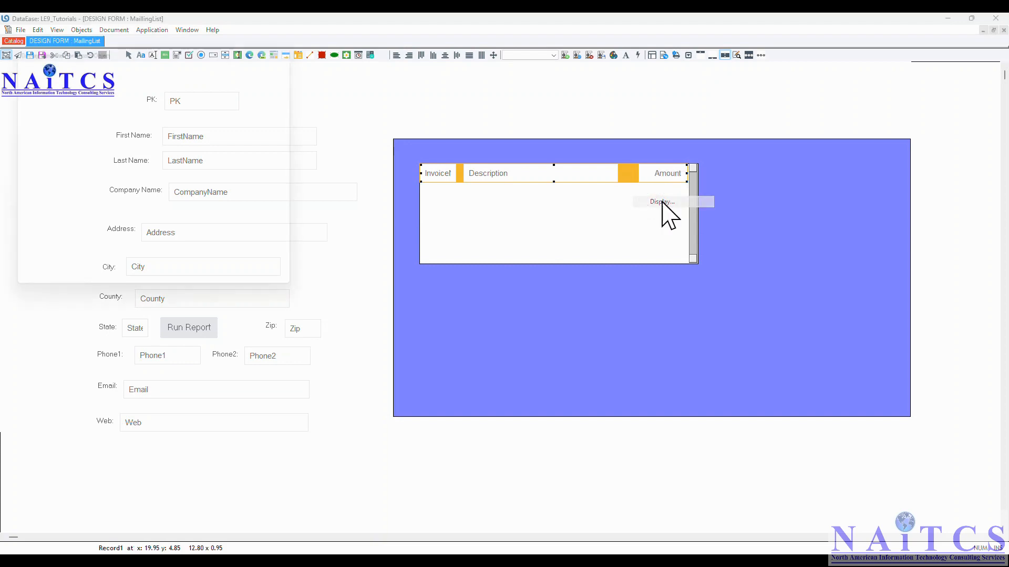
left_click(31, 104)
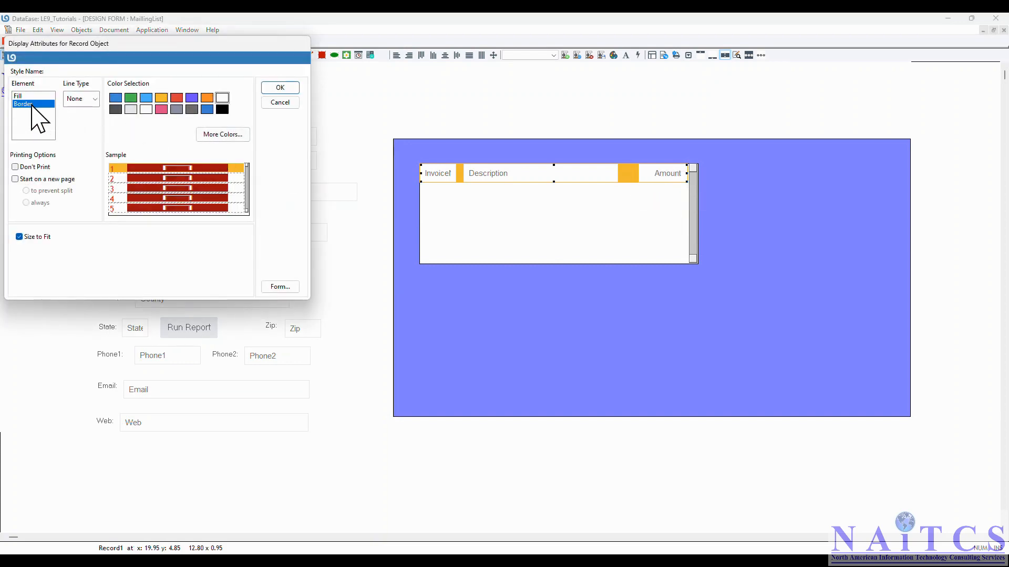
left_click(127, 108)
left_click(279, 88)
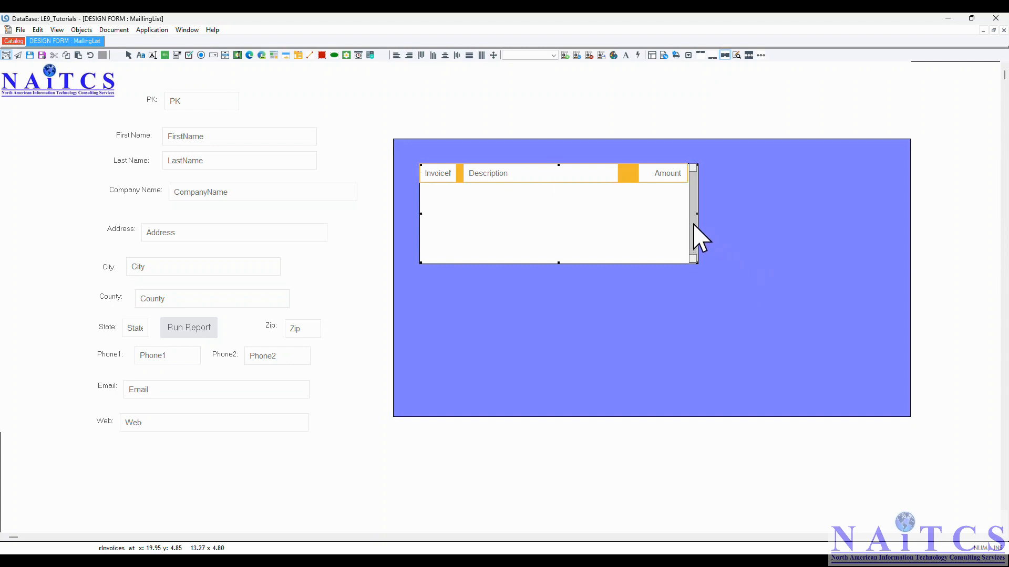
- Move the subform toward the middle of the violet-blue rectangle and add an "Invoice#" text label above its InvoiceNo field
left_click_drag(694, 213, 748, 275)
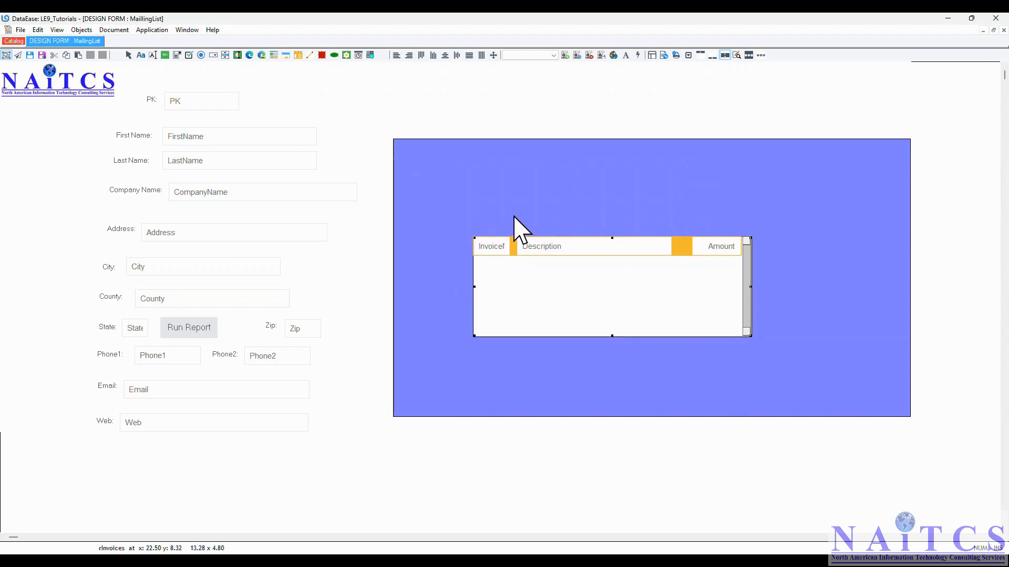
key("ctrl+t")
left_click(472, 215)
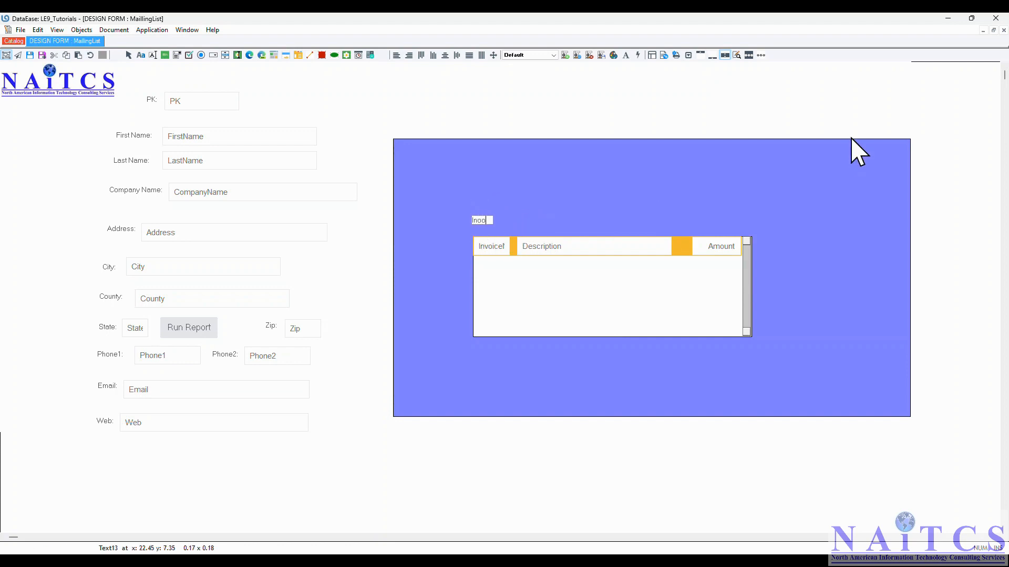
type("Invoice#")
key("Escape")
- Add "Description" and "Amount" text labels above the matching subform fields
left_click(520, 220)
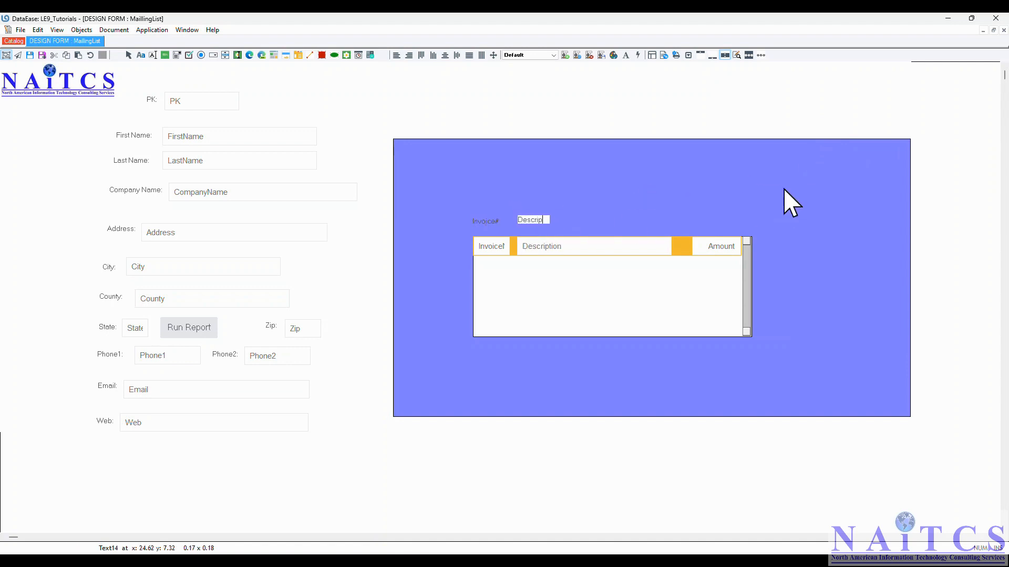
key("Escape")
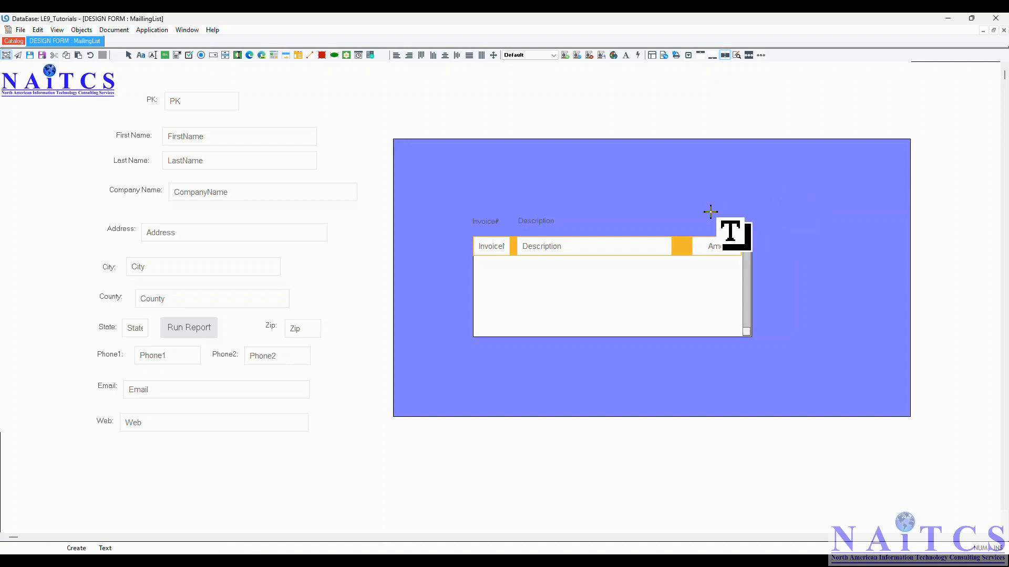
left_click(705, 216)
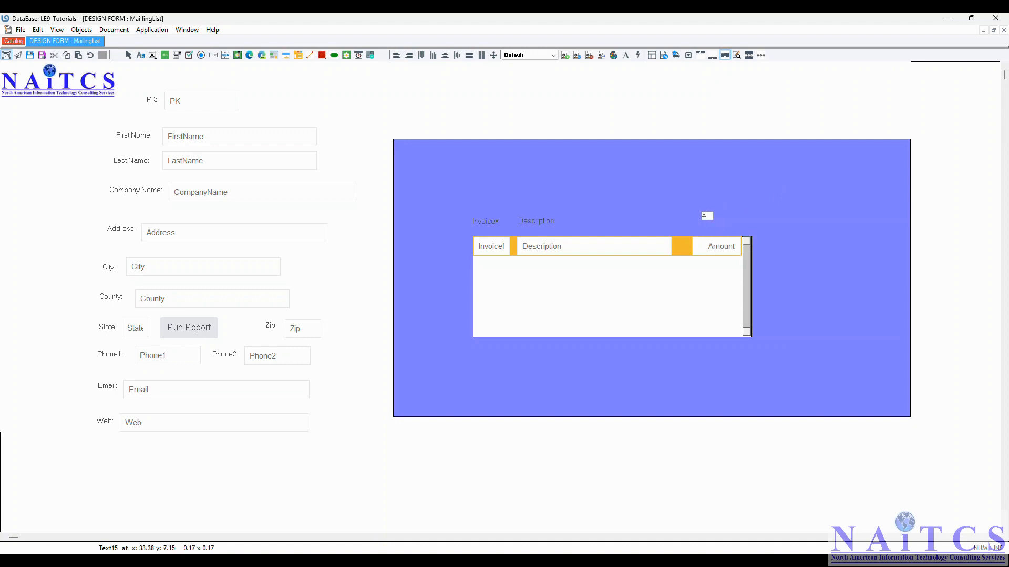
key("Escape")
left_click_drag(717, 219, 725, 227)
- Set the Invoice# label's font to Arial, Bold, size 12
right_click(490, 222)
left_click(514, 251)
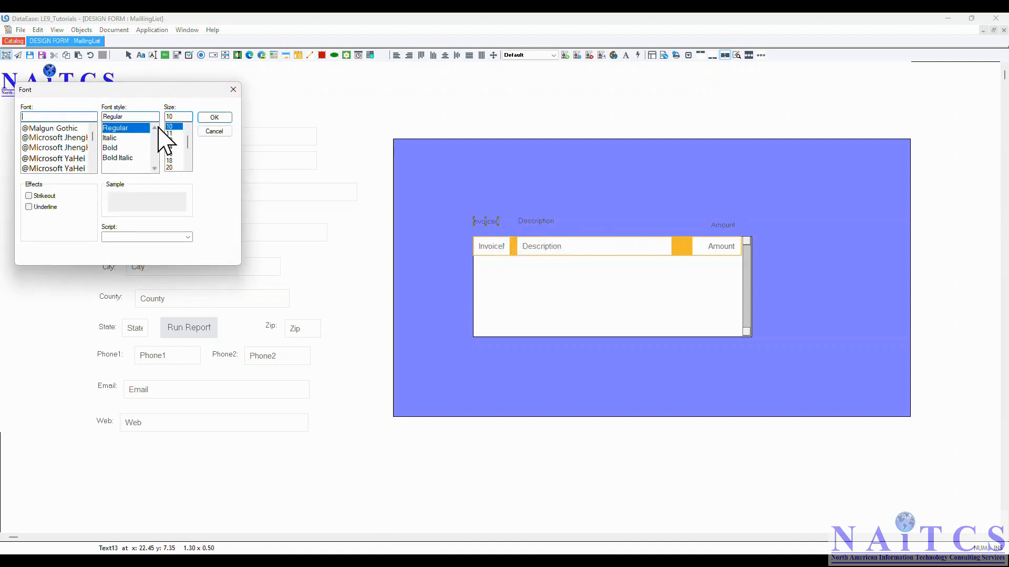
type("ar")
left_click(39, 158)
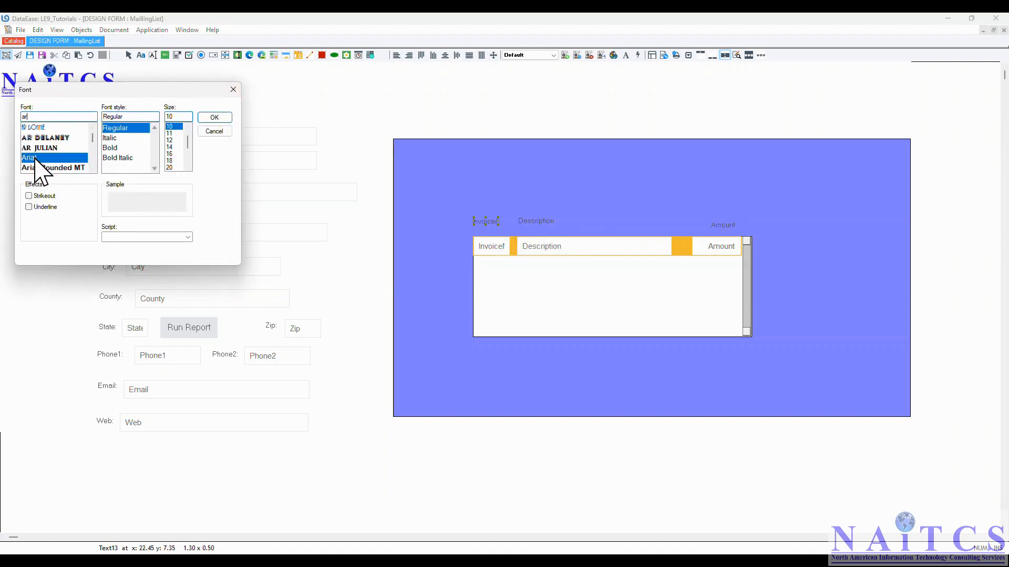
double_click(131, 117)
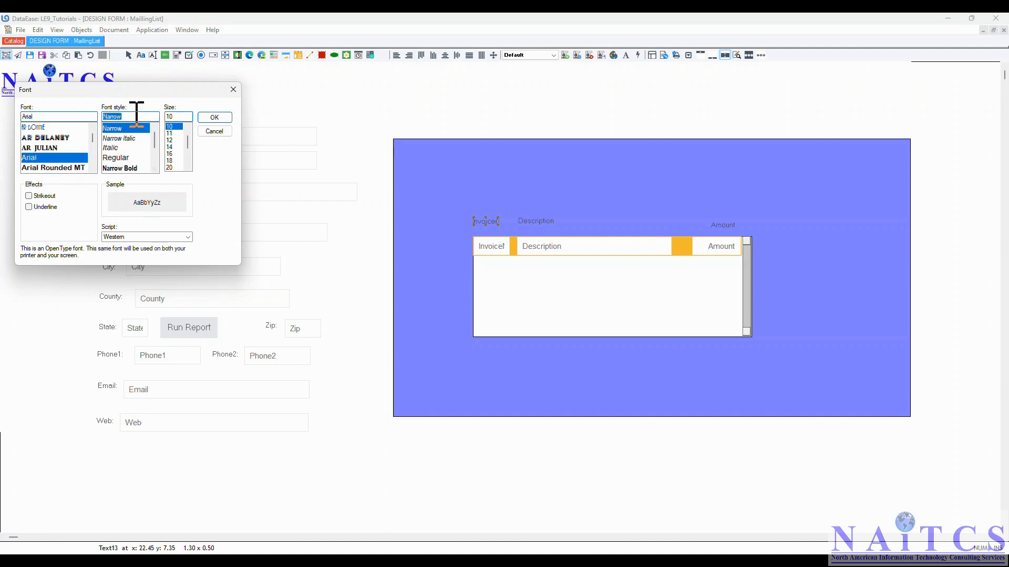
type("b")
left_click(122, 138)
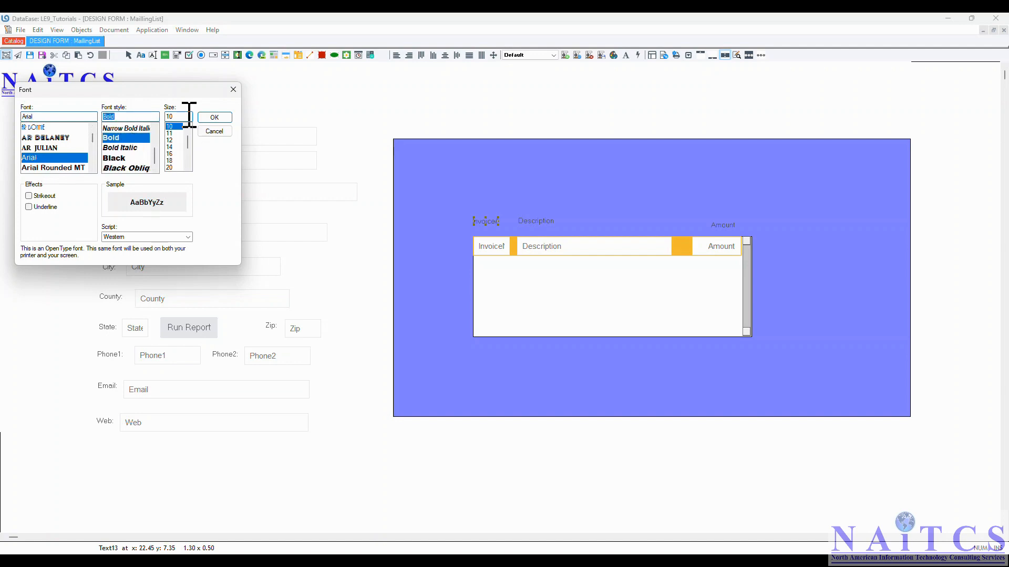
left_click(176, 141)
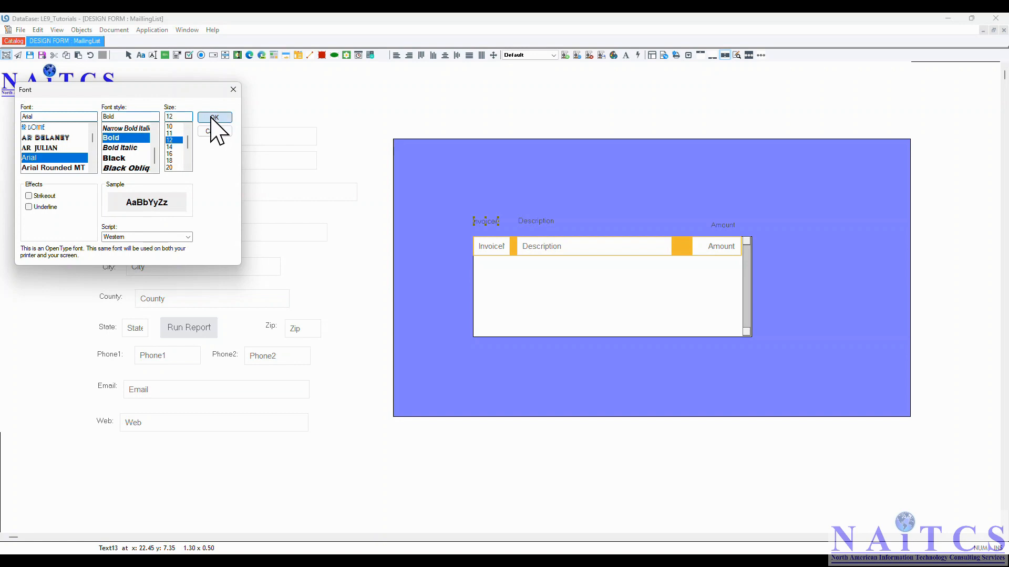
left_click(213, 118)
- Move the Invoice# and Description labels down to sit in line just above the subform
double_click(498, 224)
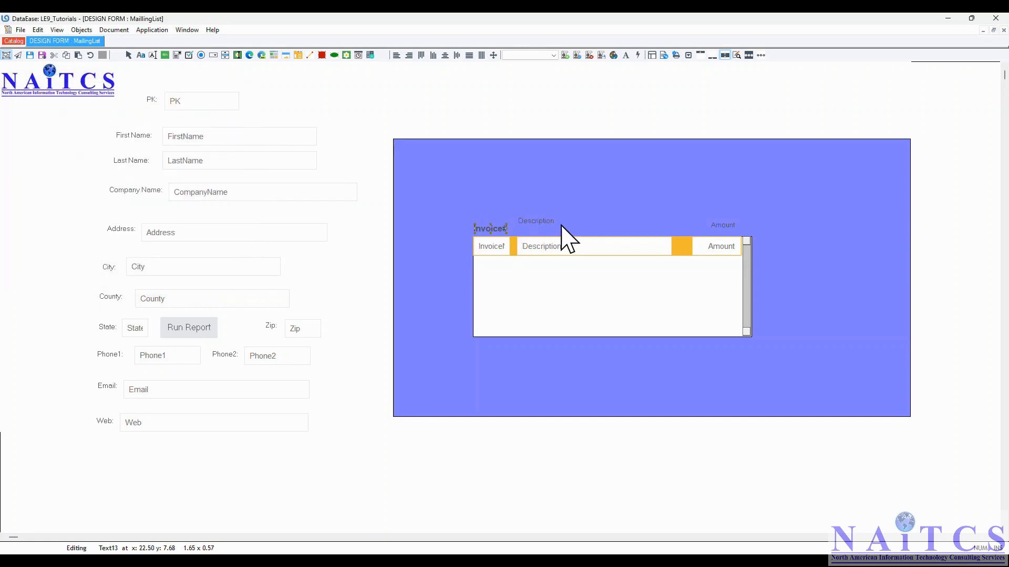
left_click(538, 222)
left_click_drag(538, 224, 540, 228)
right_click(540, 228)
left_click(567, 258)
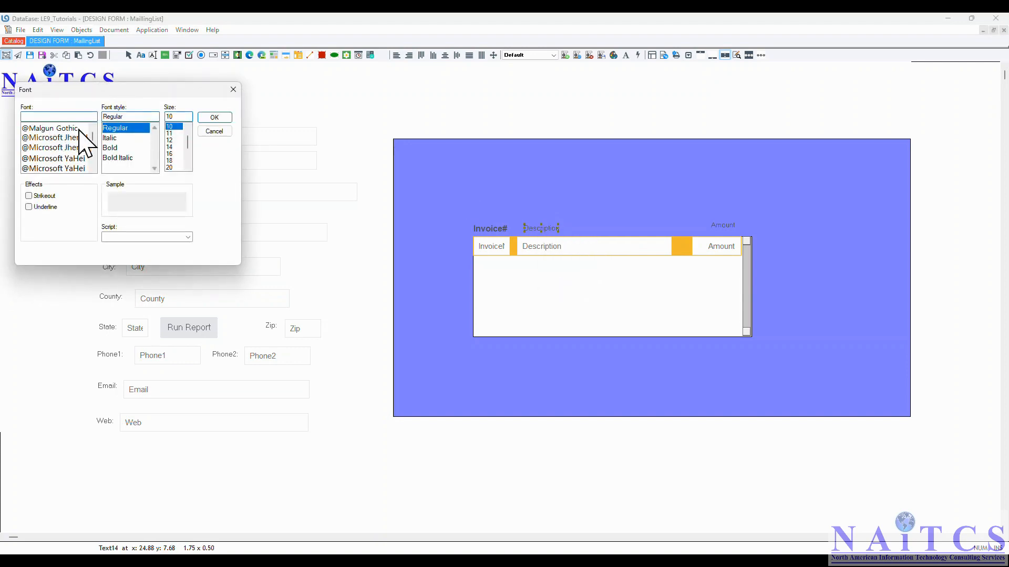
left_click(214, 131)
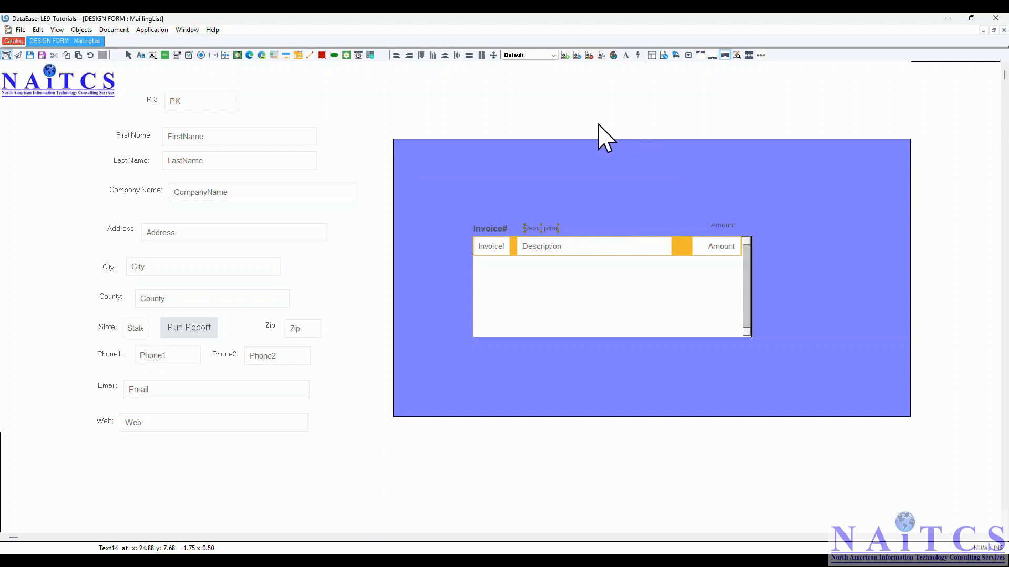
- Create an object style named ArialBld12 from the Invoice# label, without making it the default
left_click(488, 229)
left_click(80, 30)
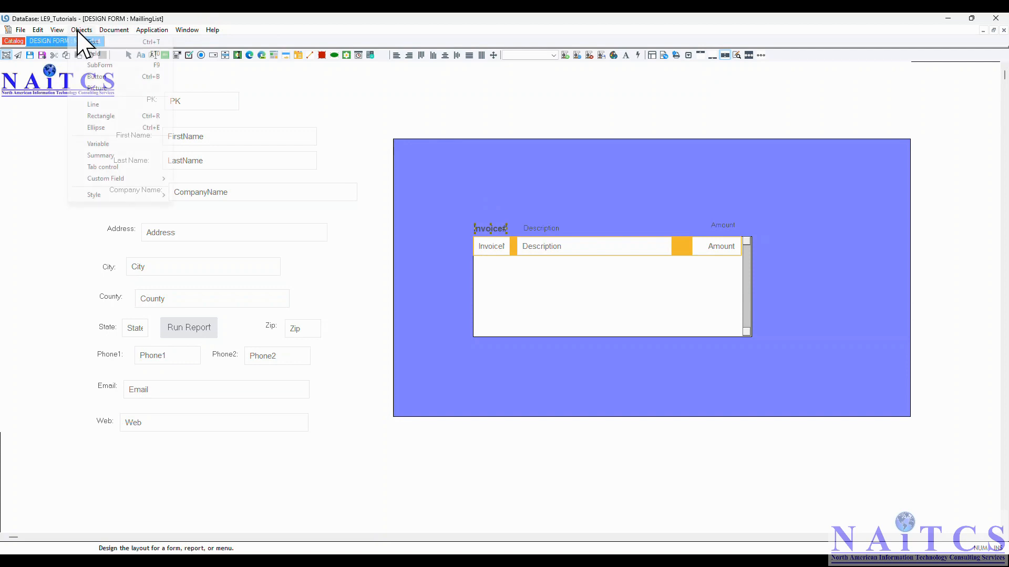
mouse_move(96, 196)
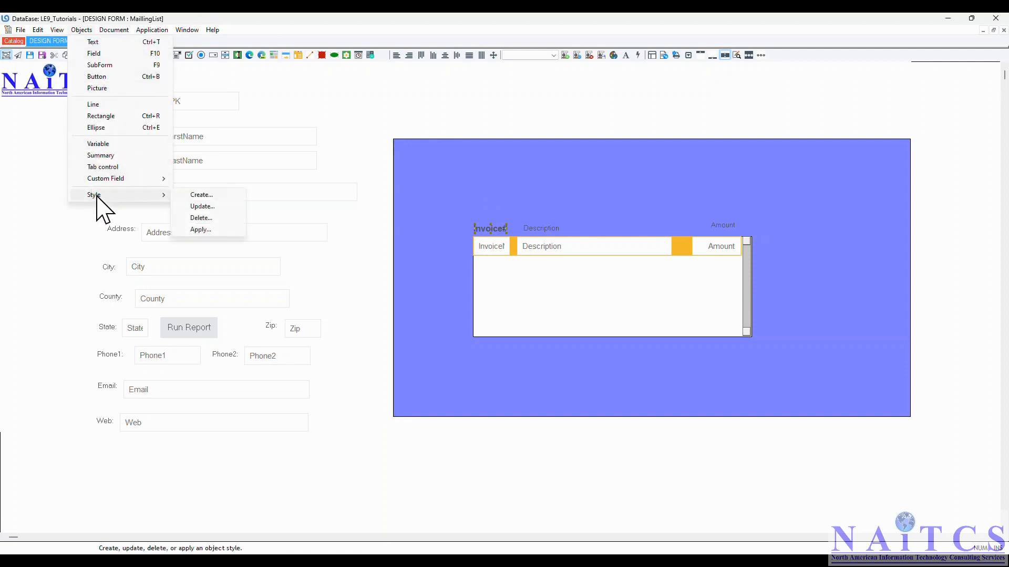
left_click(201, 196)
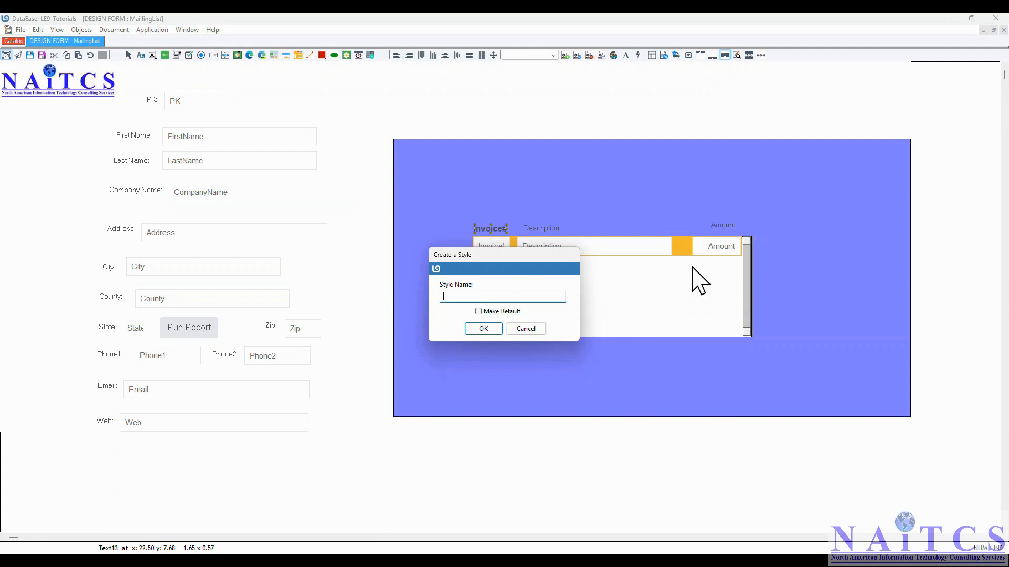
type("ArialBld12")
left_click(483, 328)
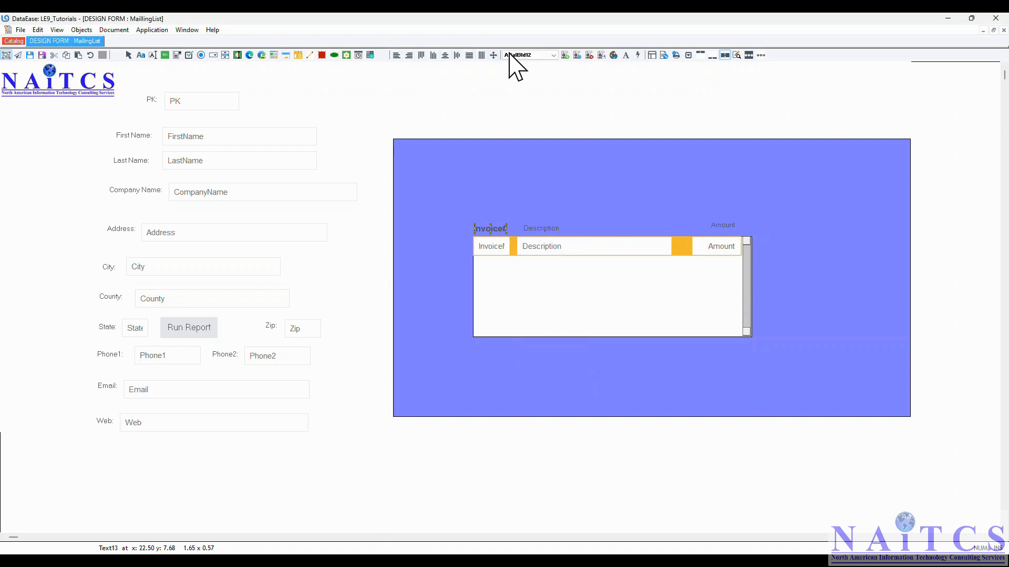
- Apply the ArialBld12 object style to the Description and Amount labels so they match the Invoice# label
left_click(545, 56)
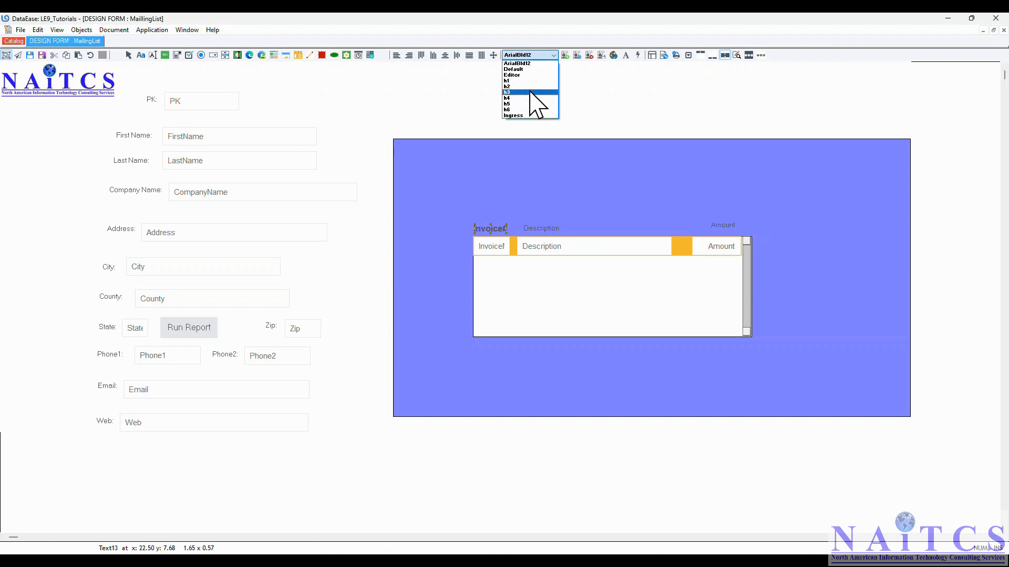
left_click(534, 64)
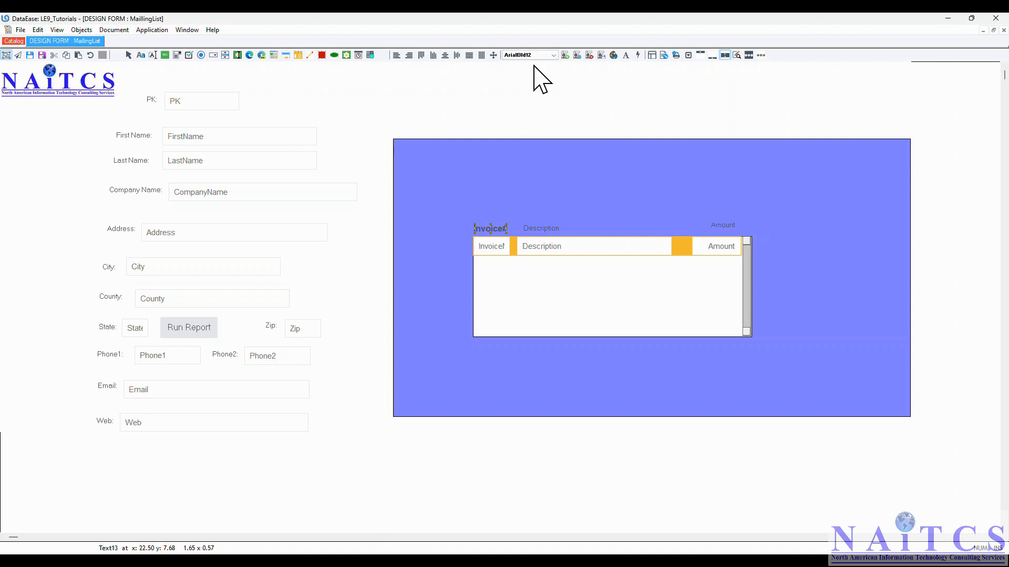
left_click(547, 229)
left_click(727, 226, "shift")
left_click(543, 54)
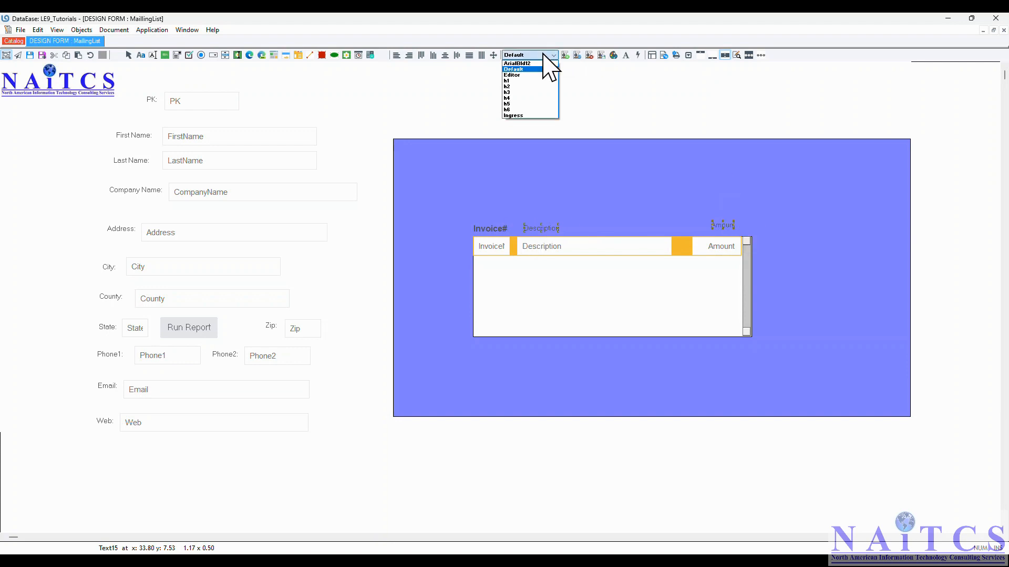
left_click(518, 63)
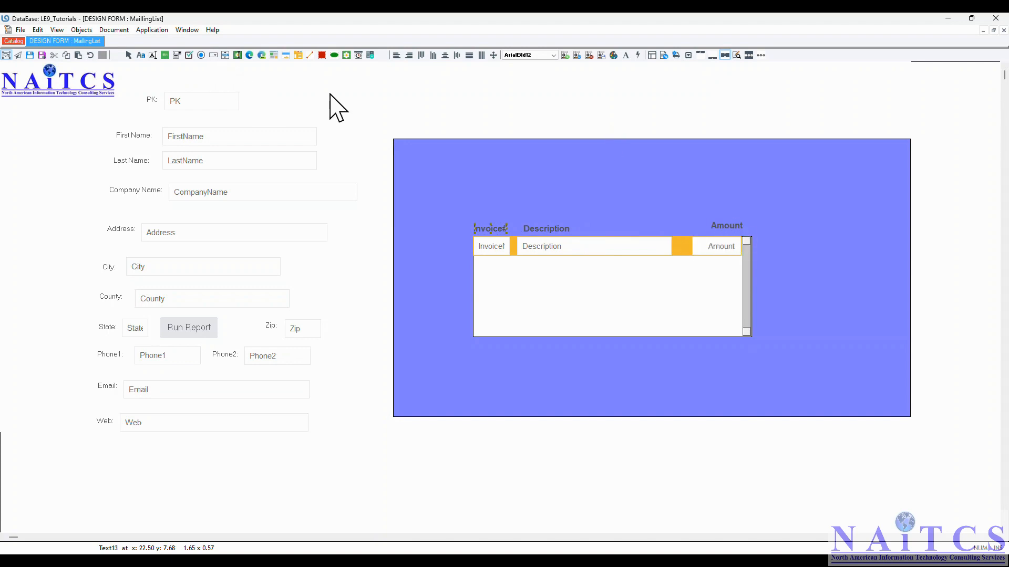
- Save the form's style sheet under the name LE9_Demo
left_click(21, 30)
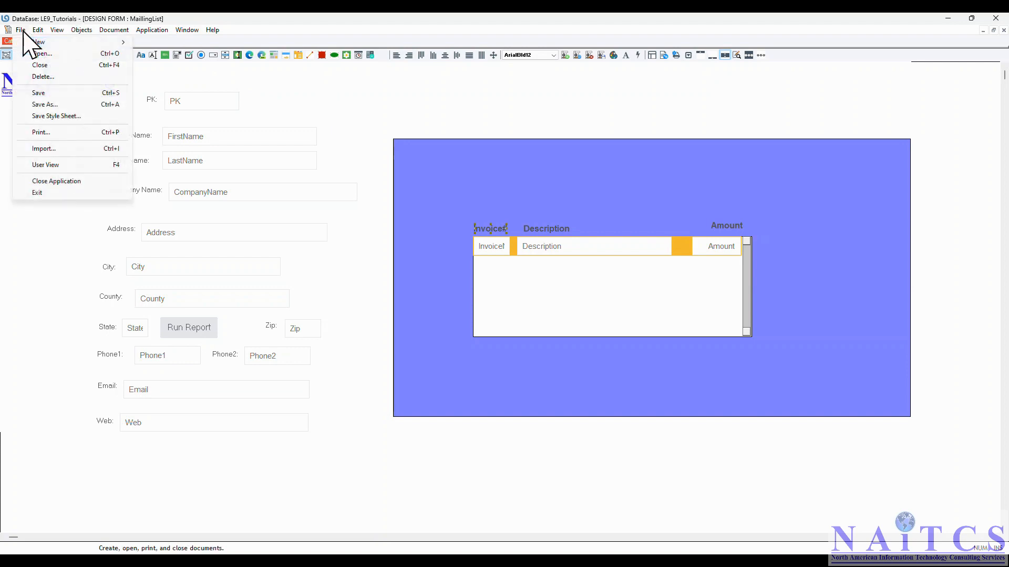
left_click(73, 117)
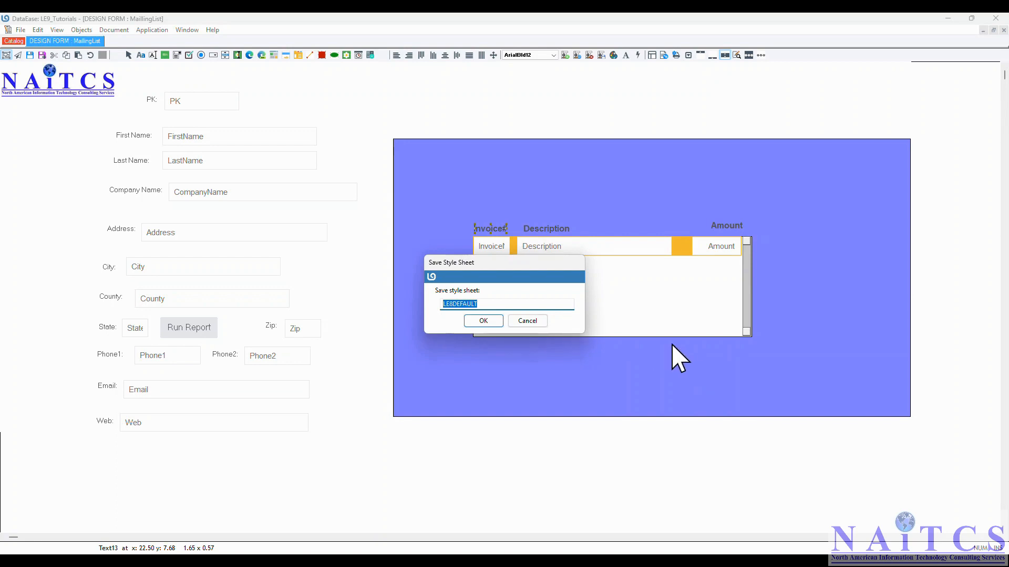
type("LE9_Demo")
left_click_drag(491, 303, 386, 302)
left_click(482, 320)
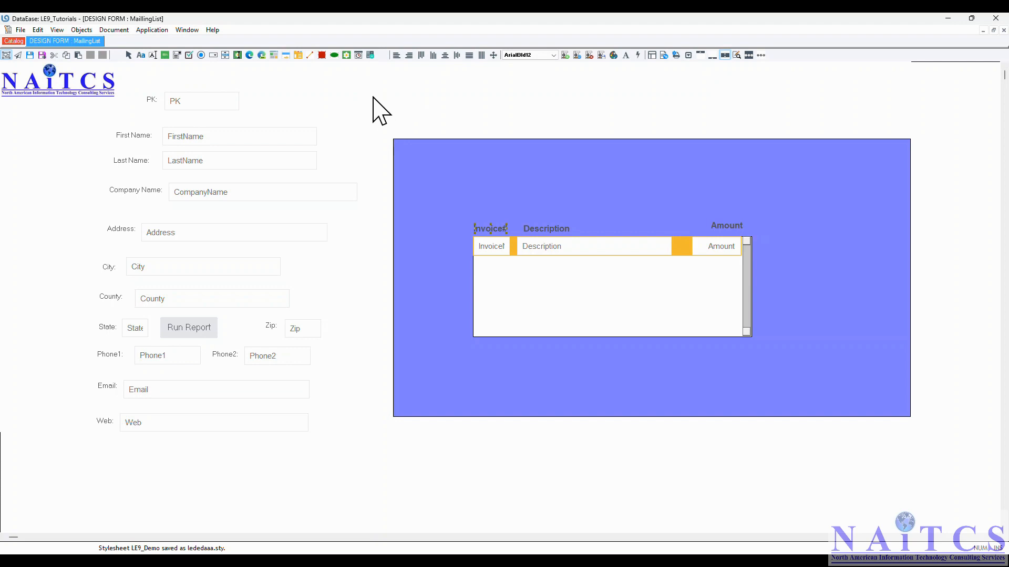
- Choose LE9_Demo as the style sheet in the MaillingList document properties
left_click(114, 30)
left_click(130, 42)
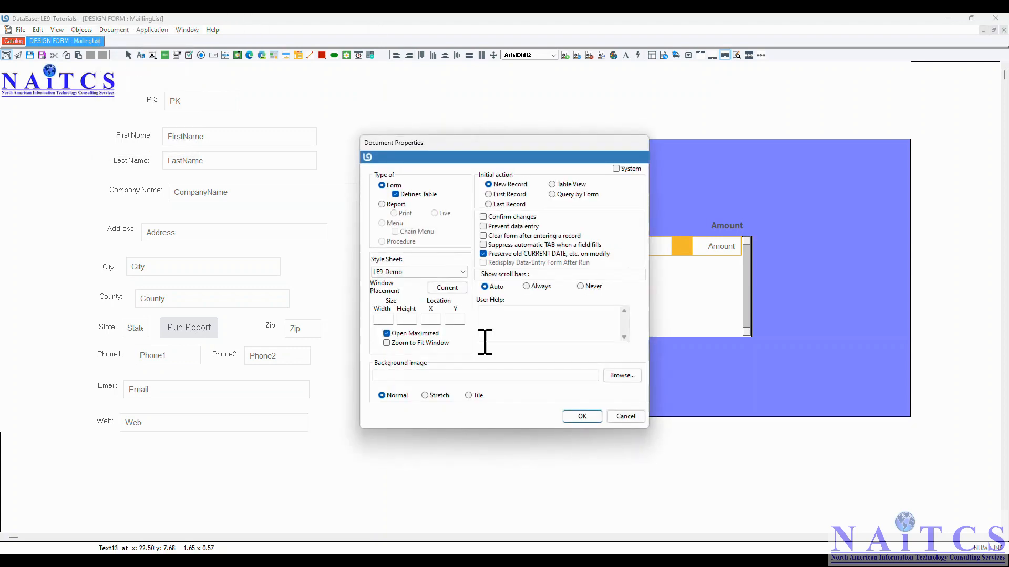
left_click(408, 272)
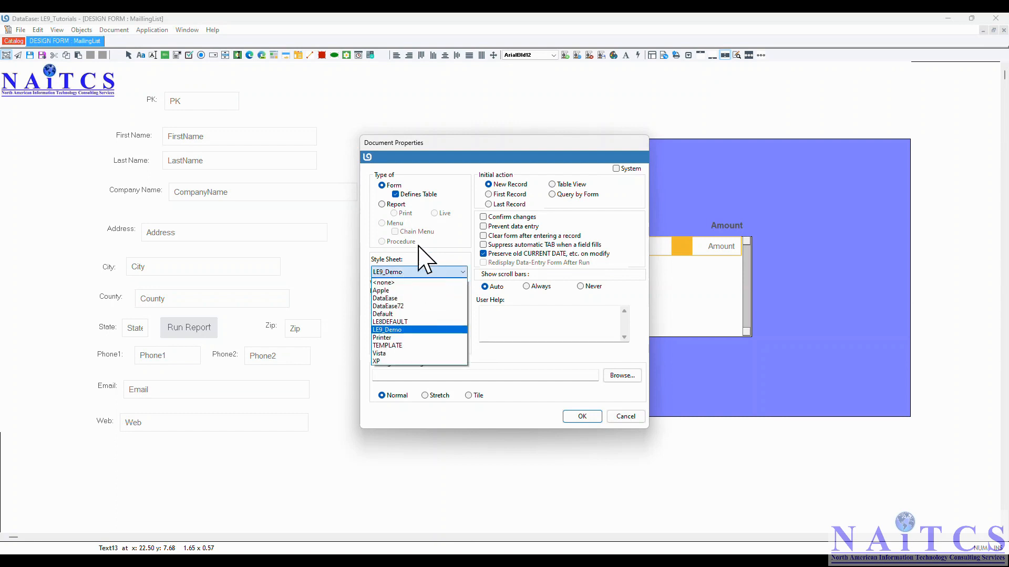
left_click(398, 331)
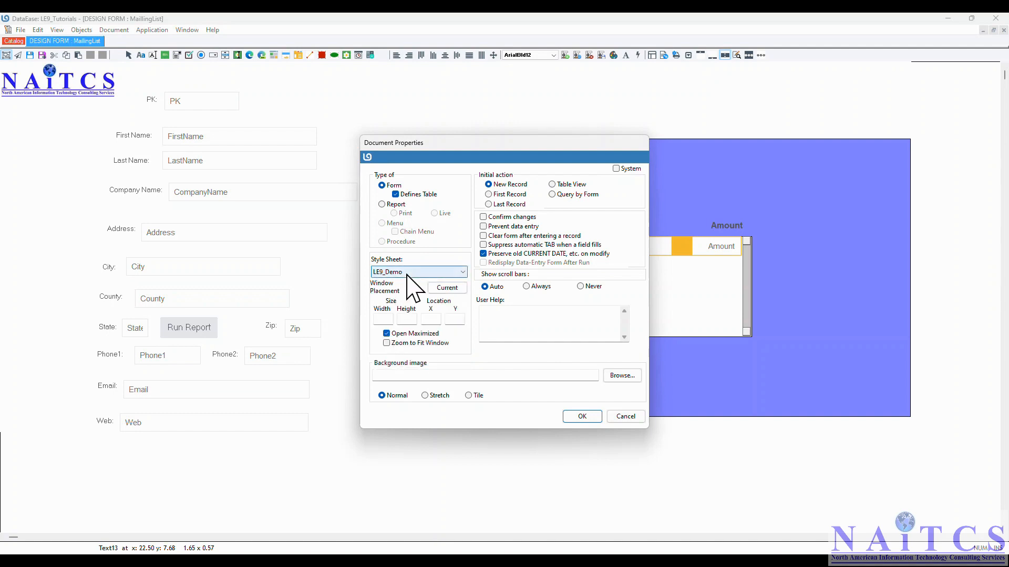
left_click(594, 415)
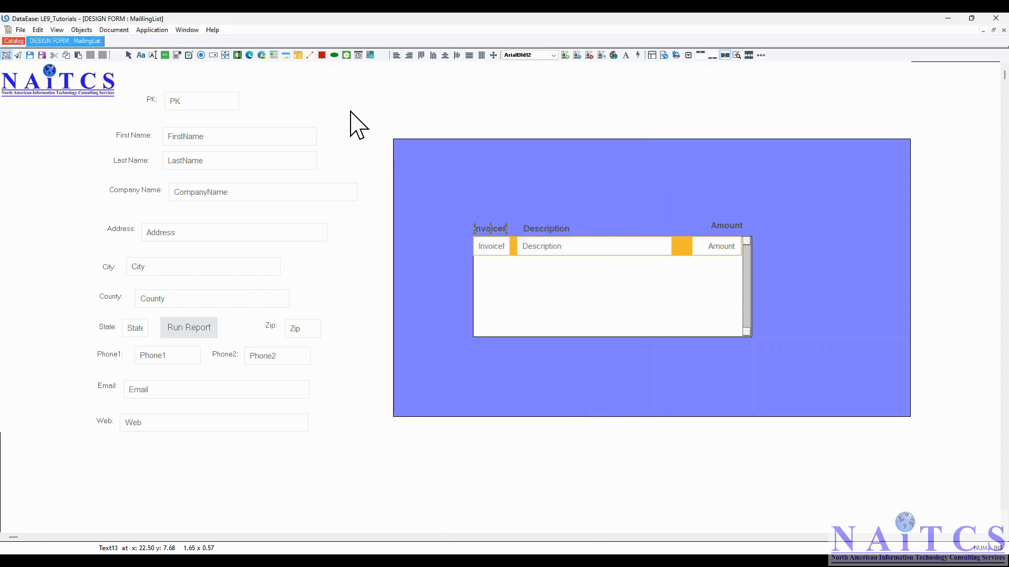
- Save the form, switch it to User View and go to the last record
left_click(20, 30)
left_click(42, 92)
left_click(21, 30)
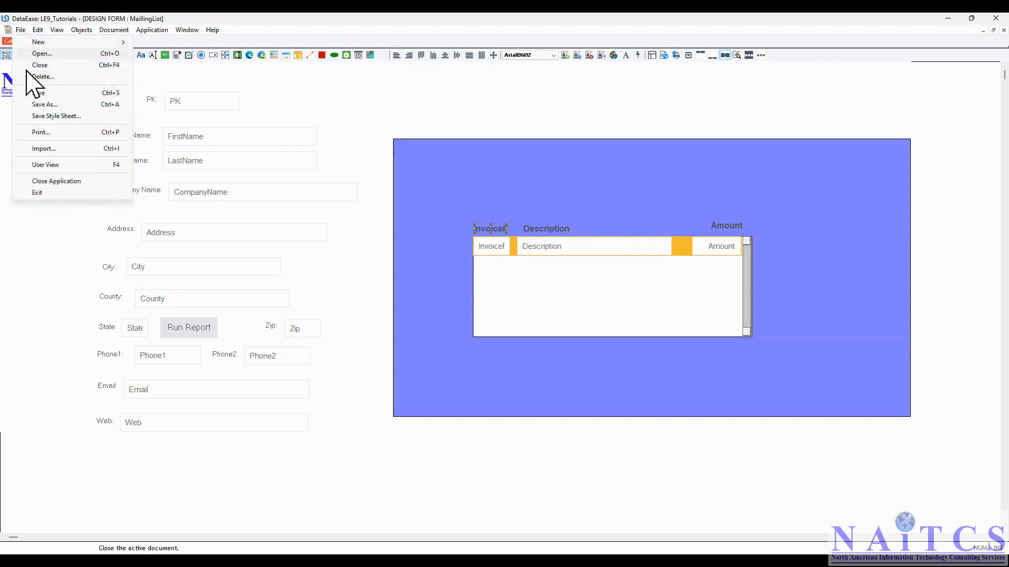
left_click(42, 166)
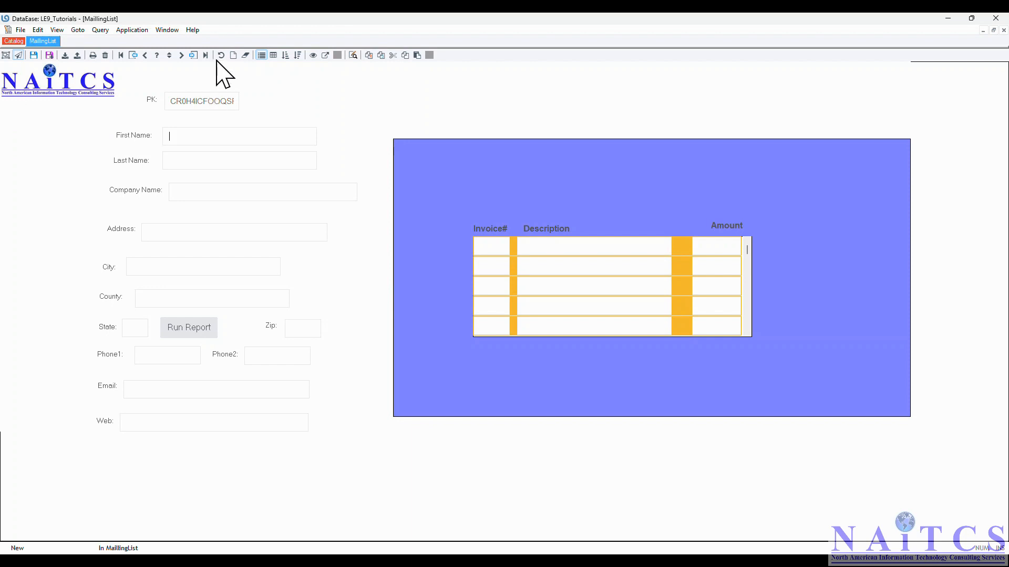
left_click(78, 30)
left_click(103, 77)
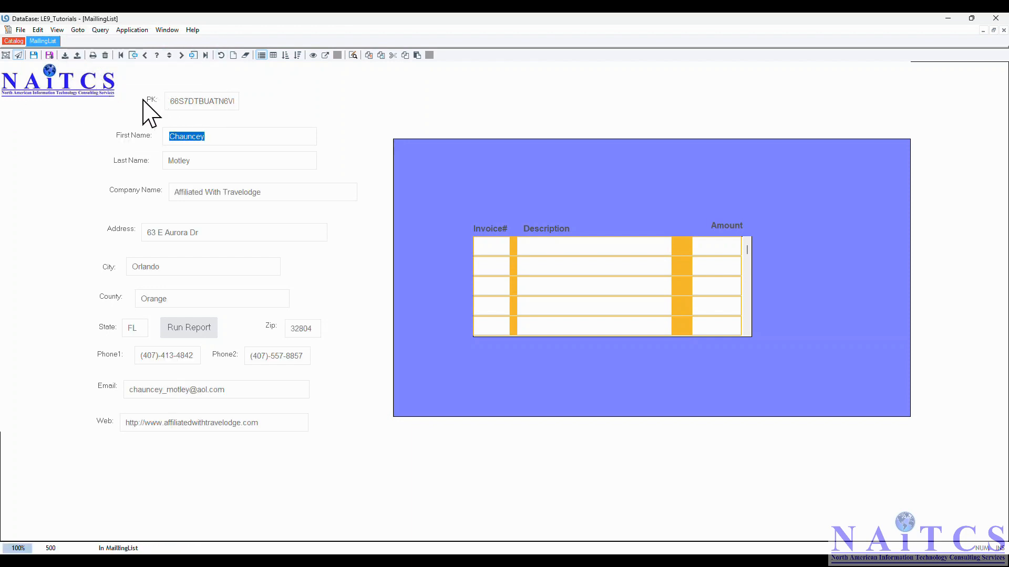
- Enter the first invoice row in the subform: invoice number 12, description Laptop, amount 1,200.00
left_click(490, 246)
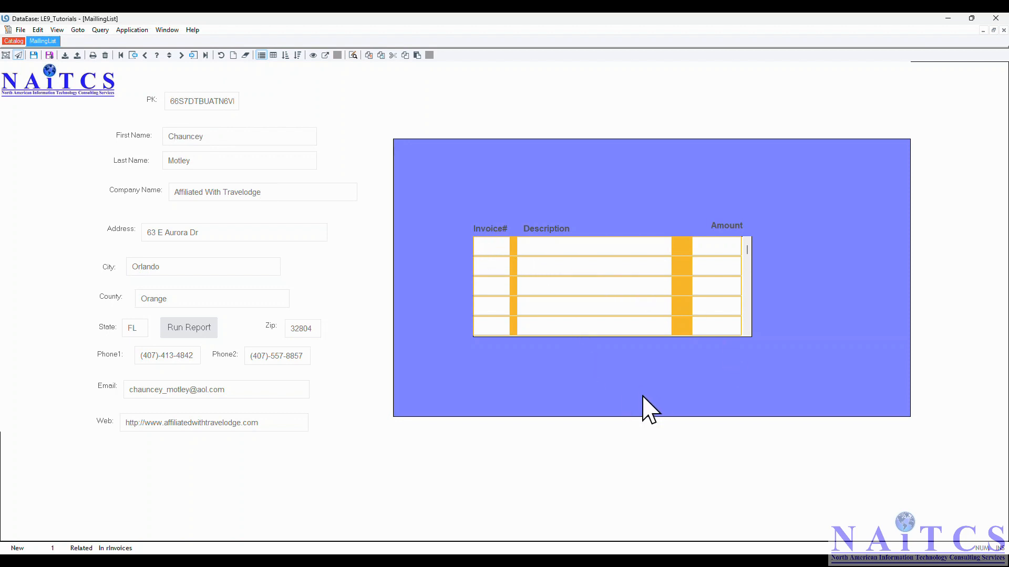
type("12")
key("Tab")
type("Laptop")
key("Tab")
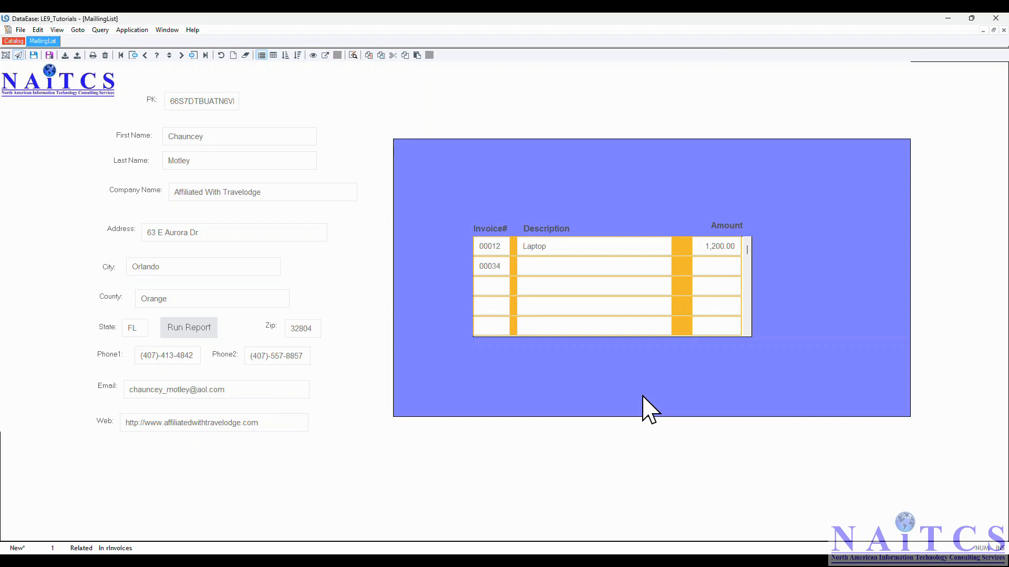
- Complete the second invoice row with number 34, description TV and amount 500, and save the record
key("Tab")
type("T")
key("Tab")
left_click(38, 30)
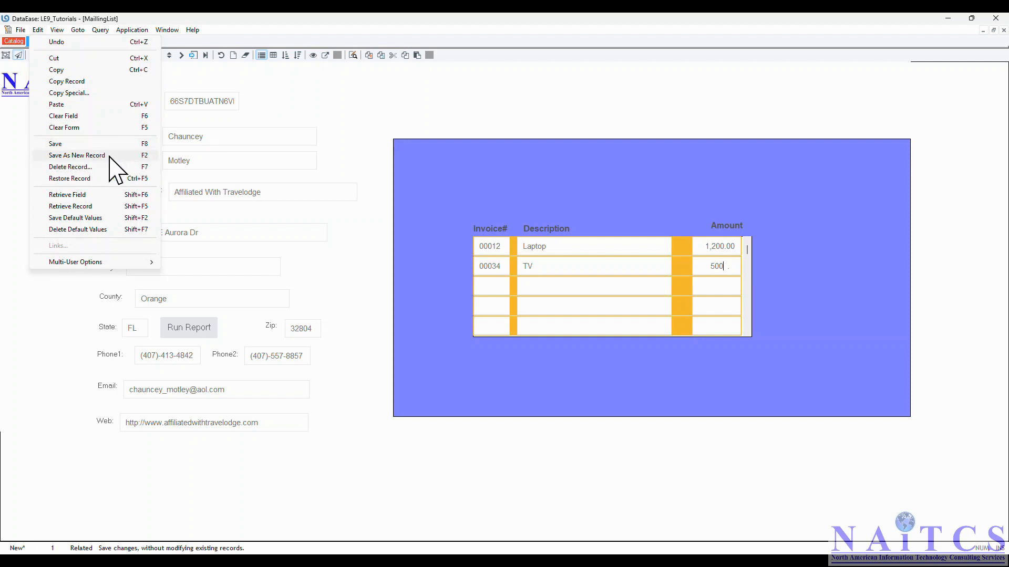
left_click(67, 145)
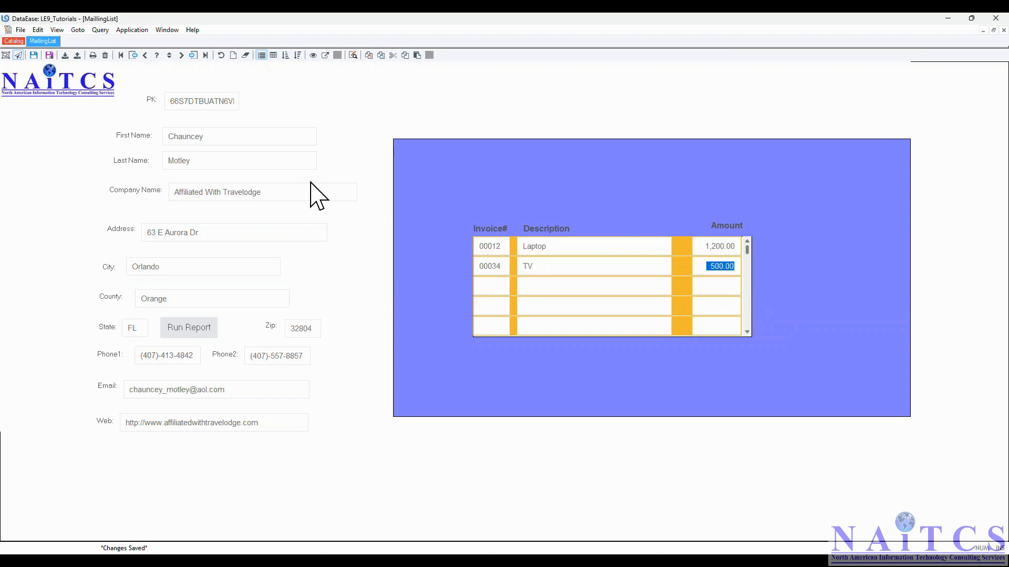
- Go to the first record and back to the last one to compare their related invoices
left_click(79, 31)
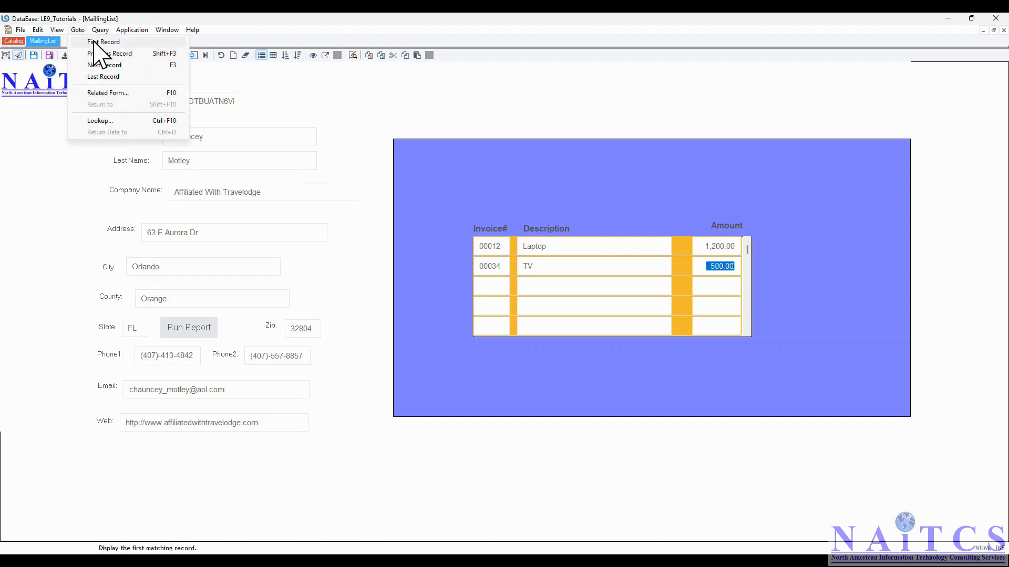
left_click(102, 41)
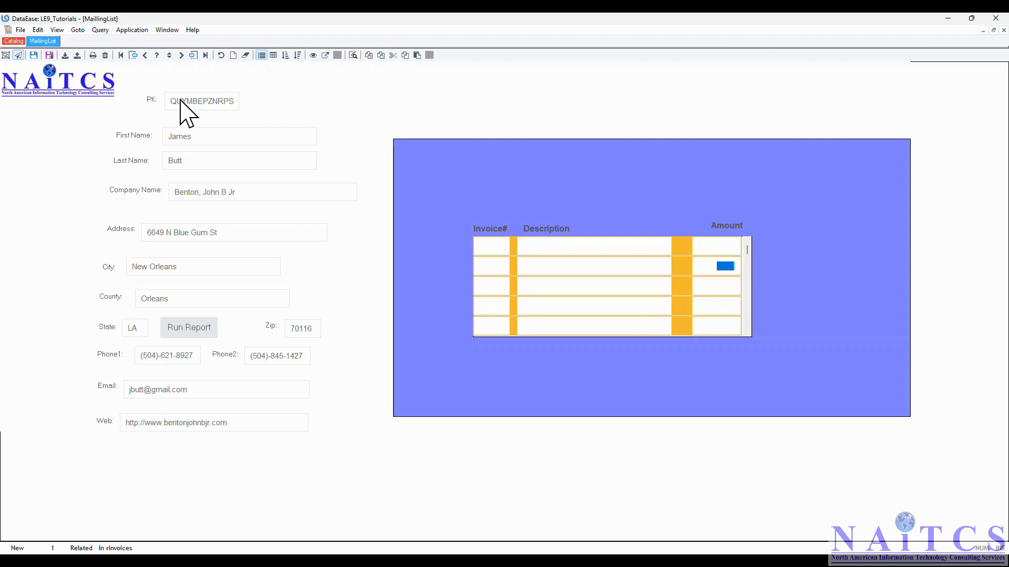
left_click(79, 31)
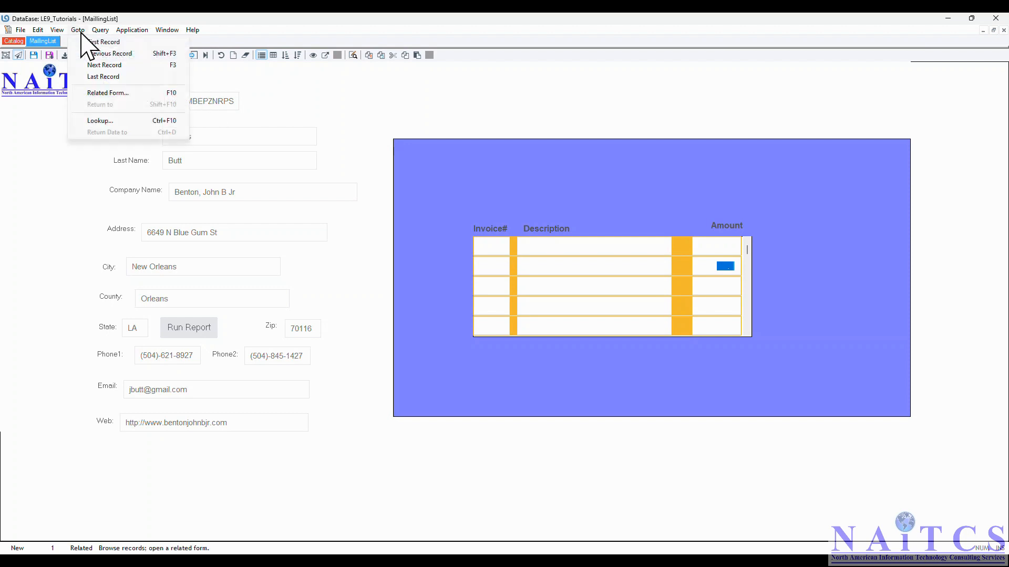
left_click(103, 77)
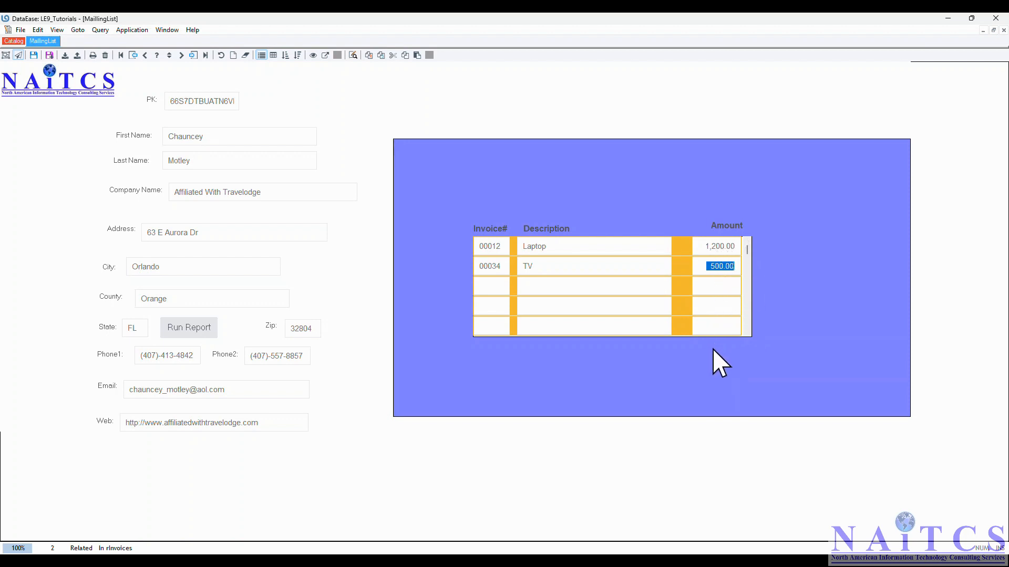
- Return the form to design view and add a "TOTAL" text label just below the invoice subform
left_click(7, 55)
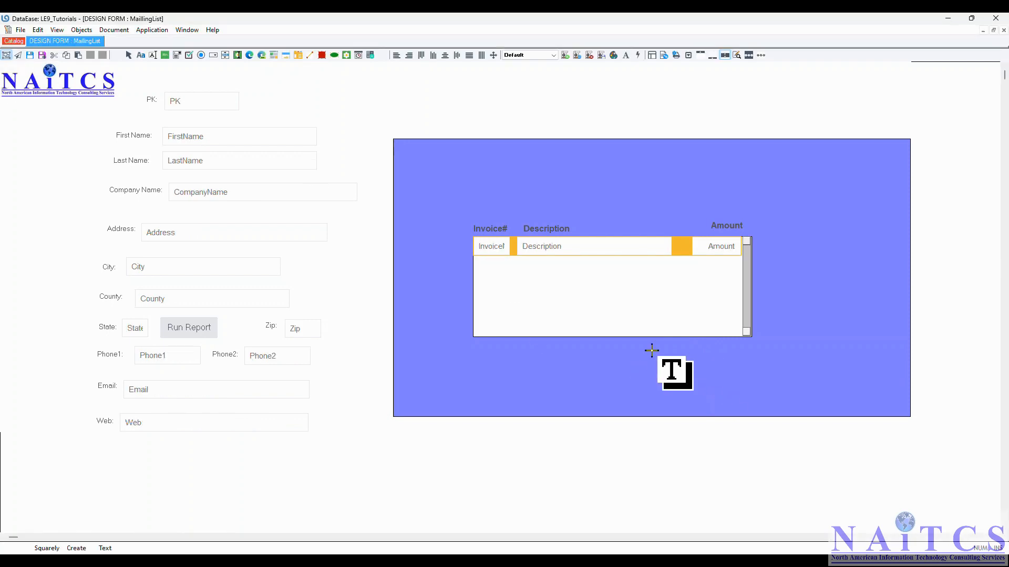
left_click(627, 350)
type("T")
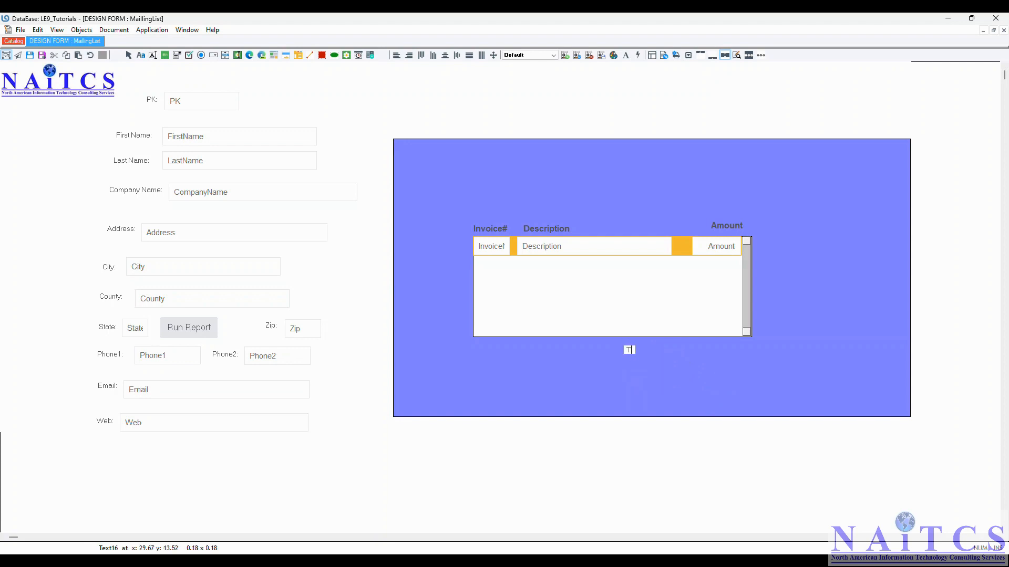
type("OTAL:")
- Add a read-only field named TTL beside the TOTAL label, as a Number with 12 digits and 2 decimals
left_click(152, 56)
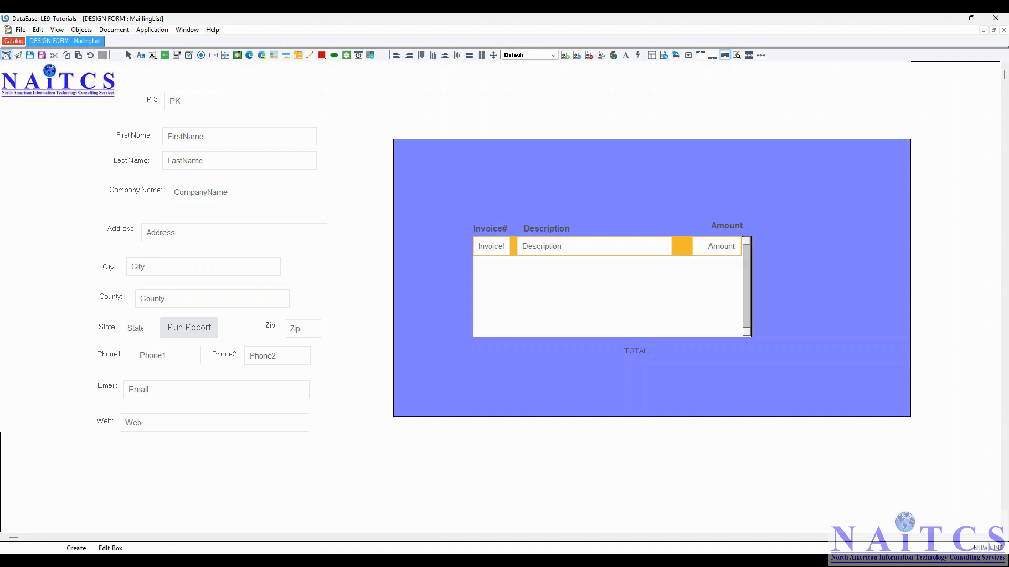
left_click(676, 342)
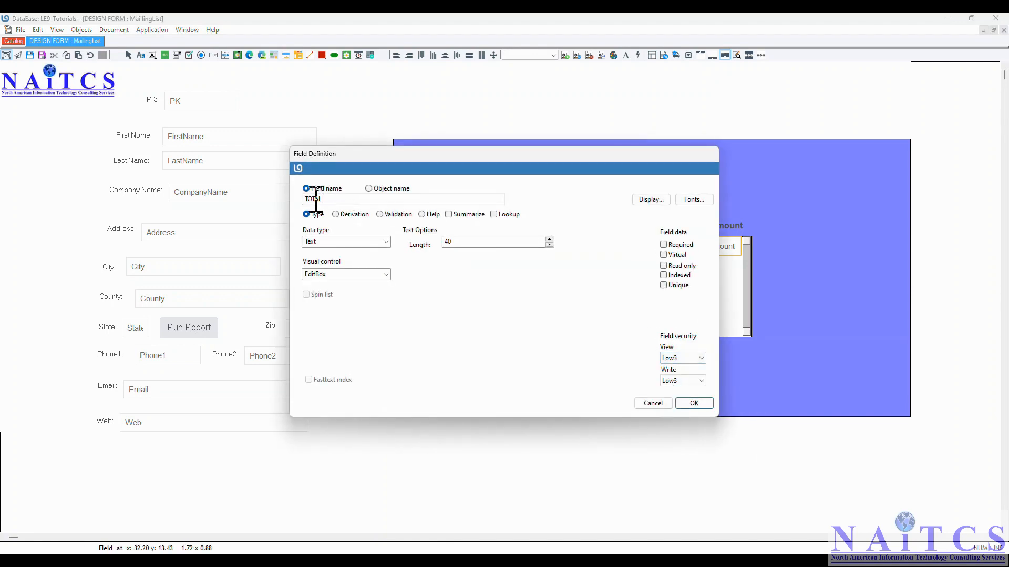
left_click(387, 243)
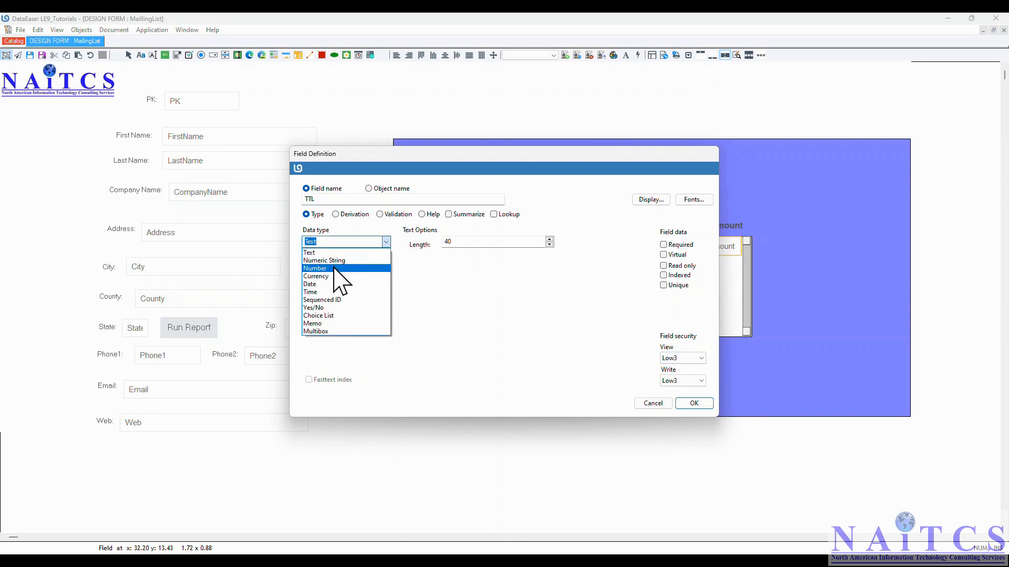
left_click(334, 268)
key("Tab")
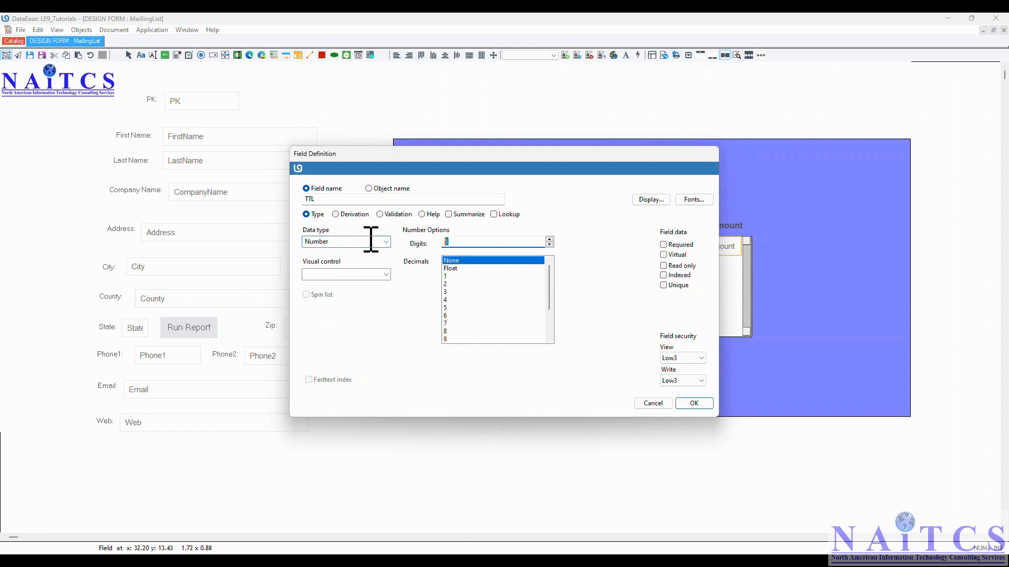
type("12")
left_click(448, 284)
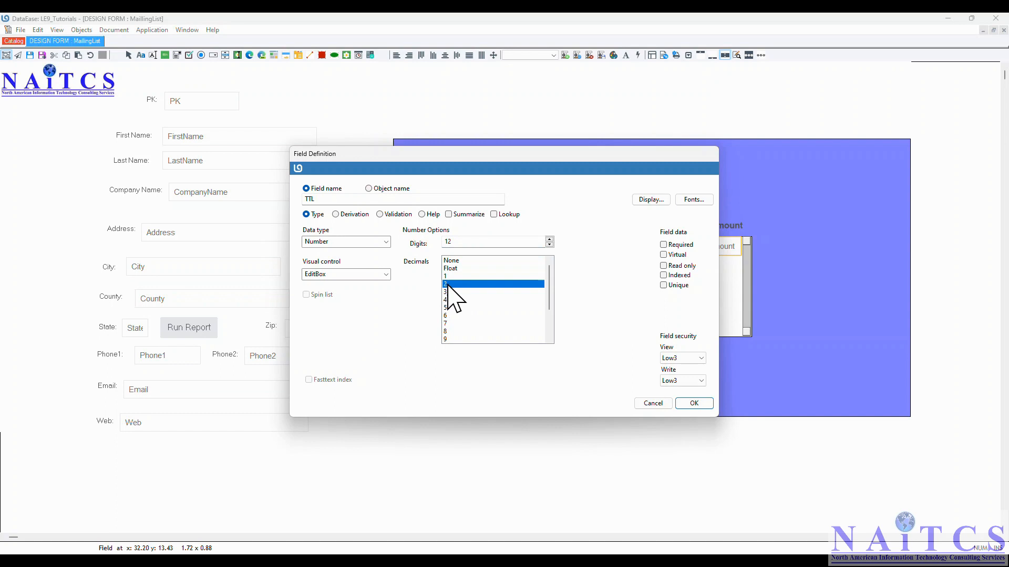
left_click(664, 265)
- Set the TTL field's derivation to sum of "rInvoices" "Amount", accept the field definition and save the form
left_click(336, 214)
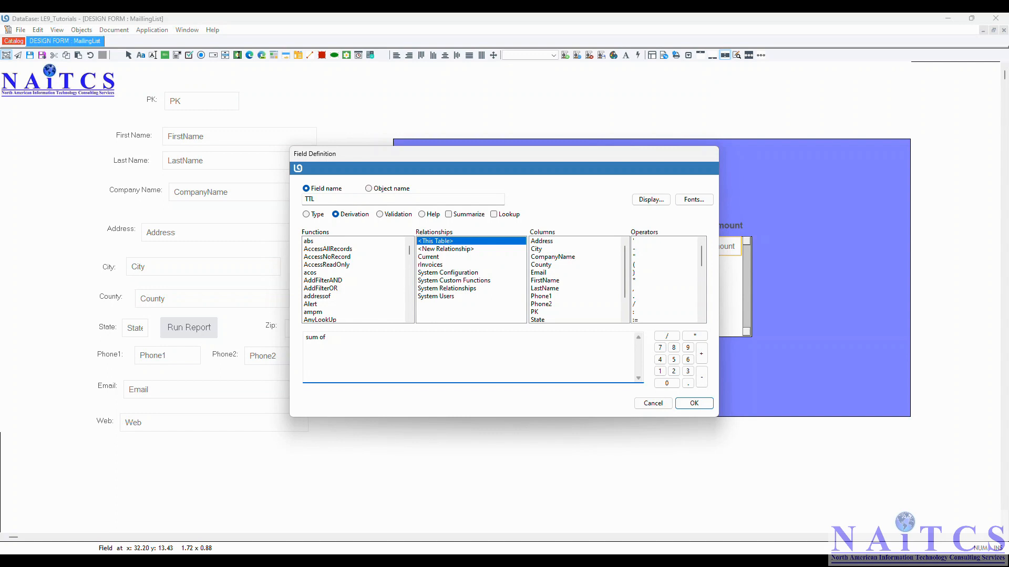
double_click(434, 265)
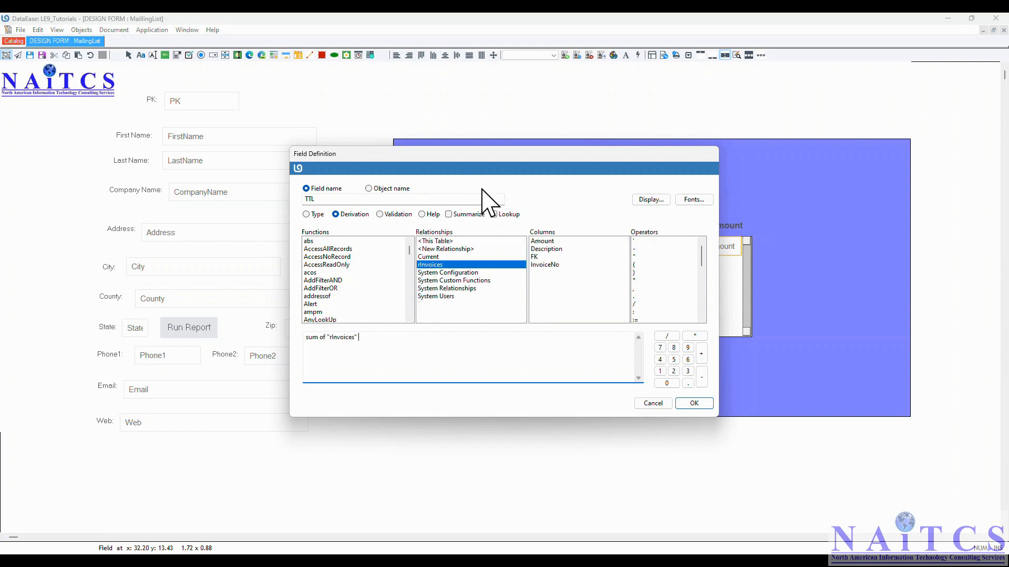
double_click(544, 241)
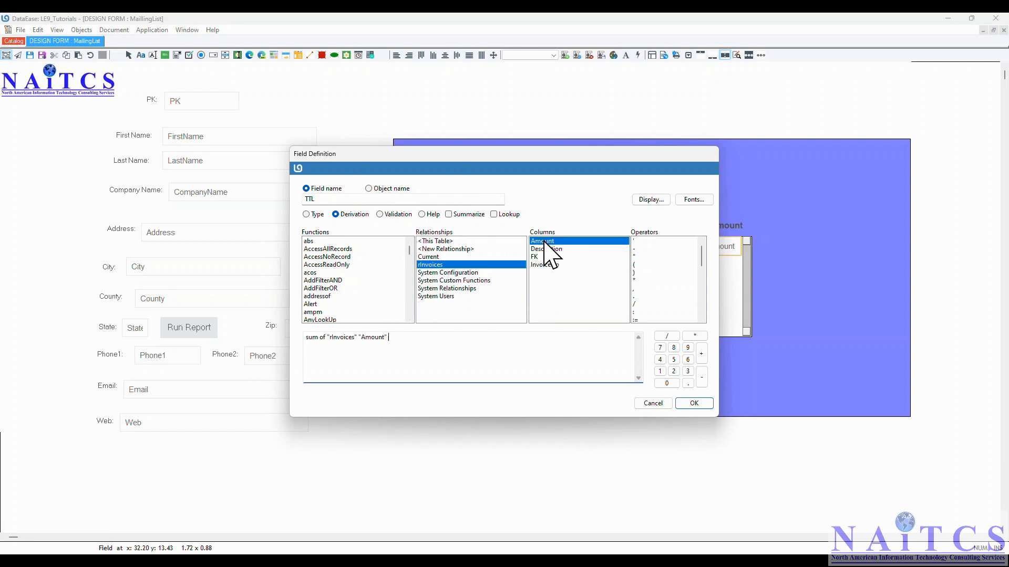
left_click_drag(442, 344, 235, 342)
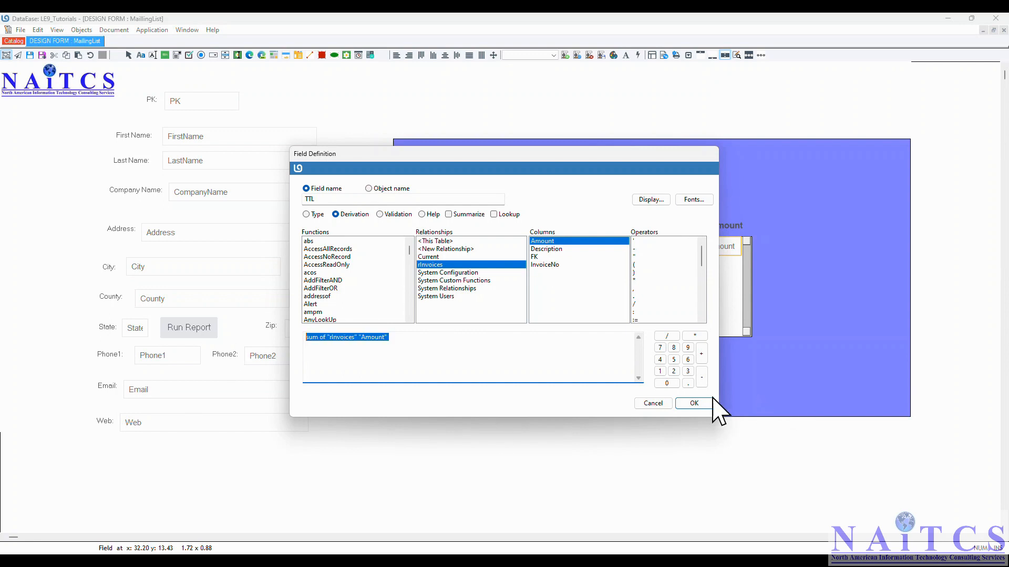
left_click(692, 403)
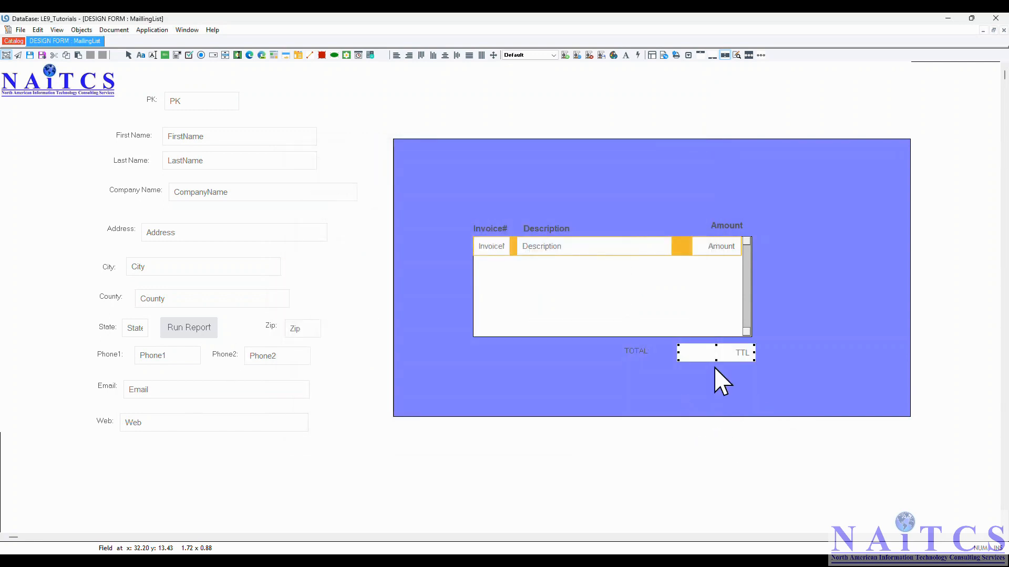
left_click(20, 30)
left_click(41, 93)
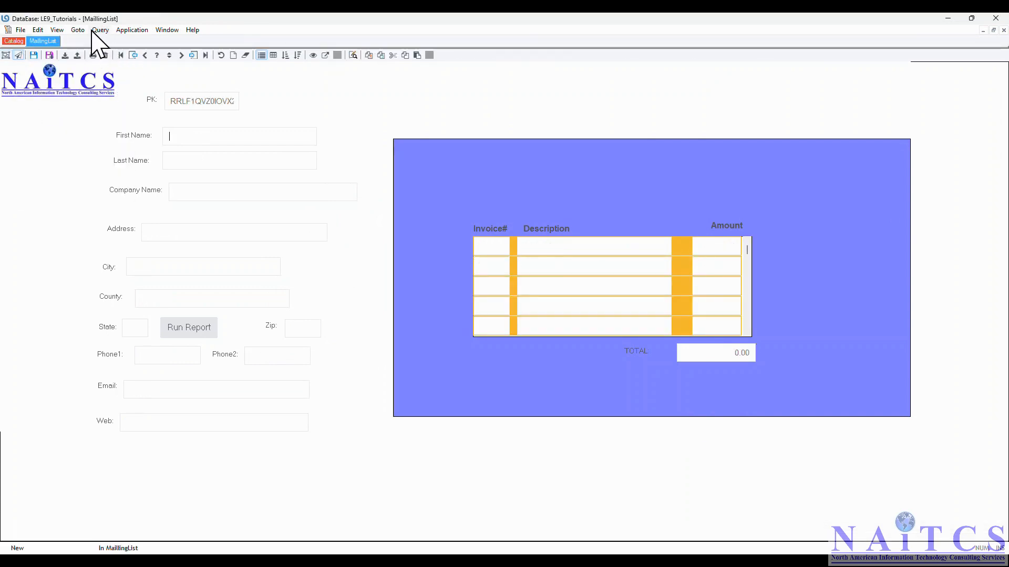
- In the last MaillingList record, add invoice 55 for "Chair" with an amount of 120.00 to the subform and save the changes
left_click(79, 30)
left_click(105, 77)
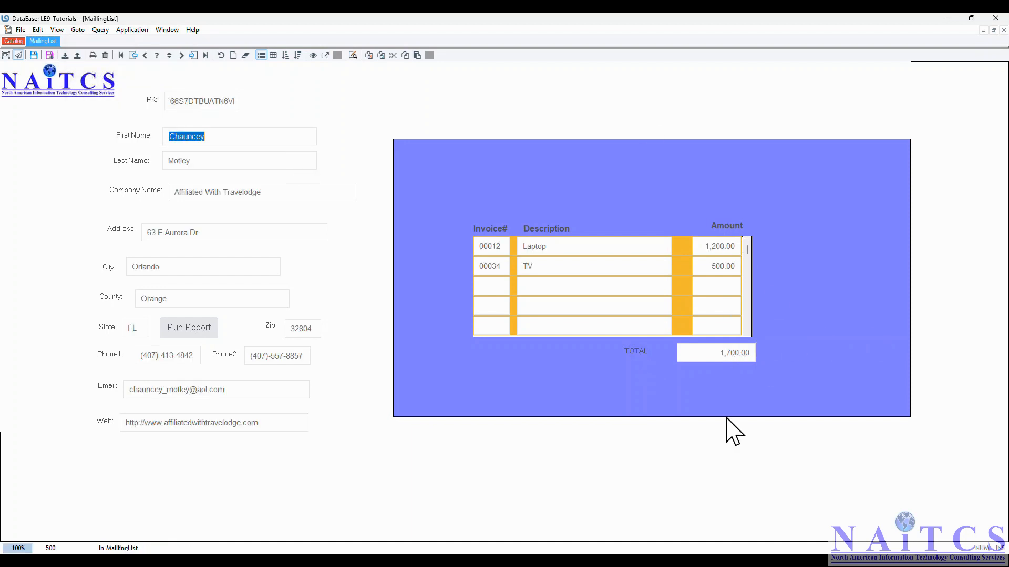
left_click(487, 288)
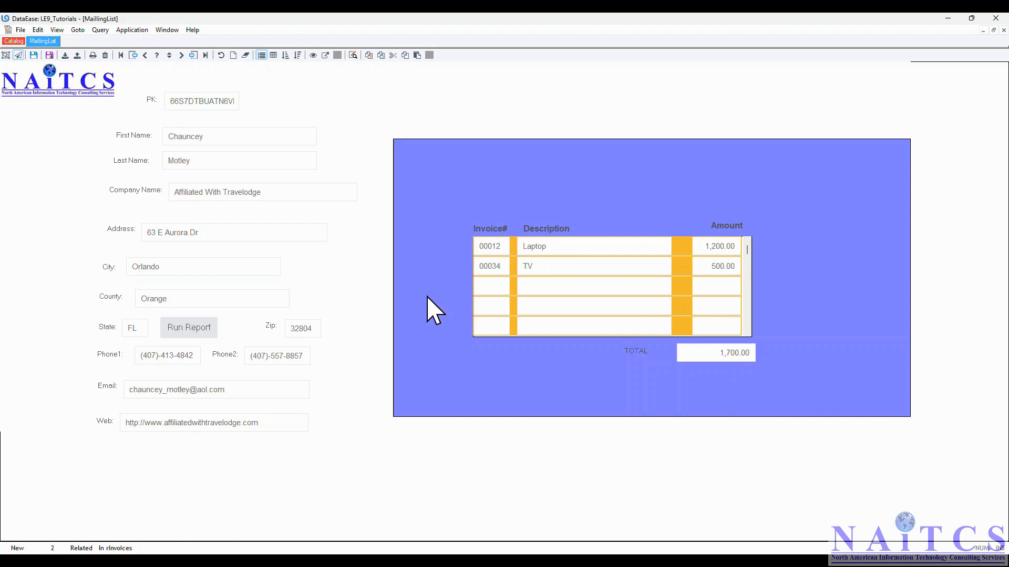
type("55")
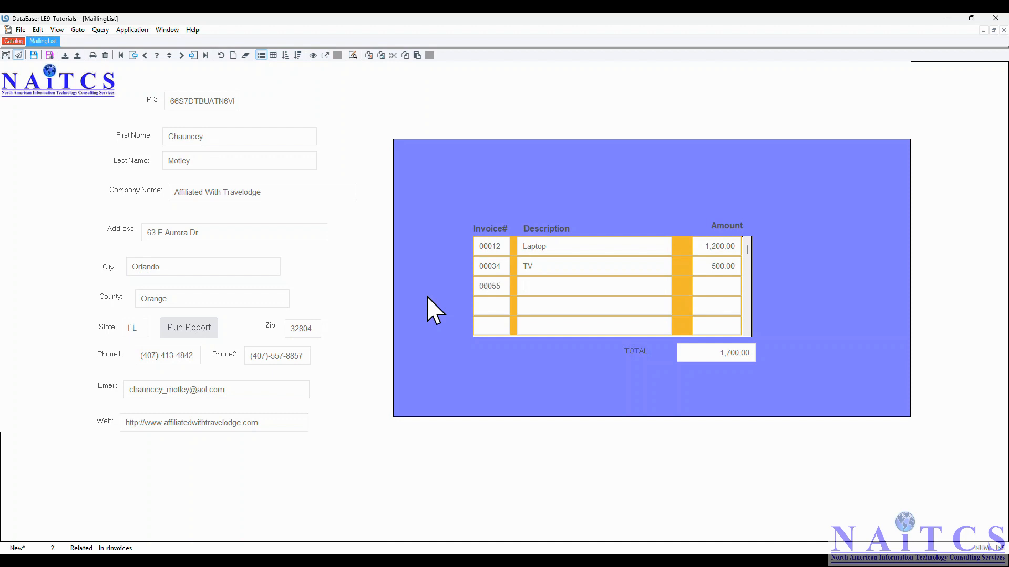
type("Chair")
key("Tab")
key("Tab")
left_click(19, 31)
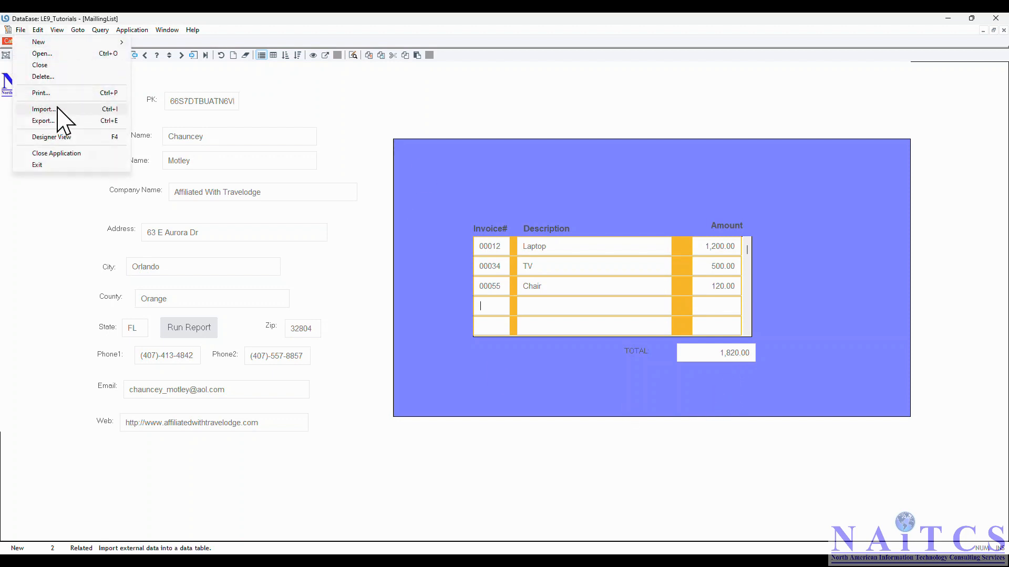
mouse_move(48, 31)
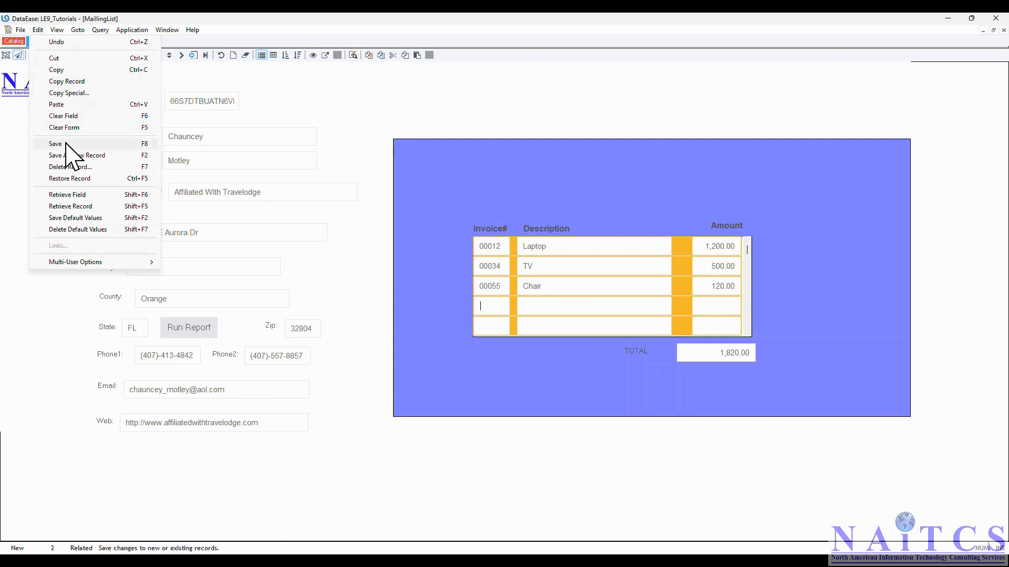
left_click(55, 144)
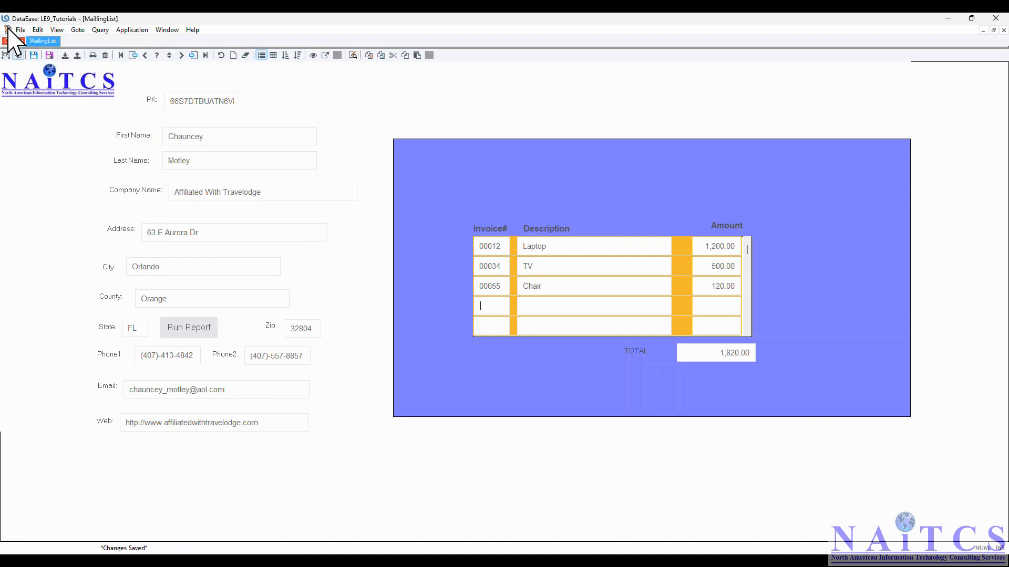
- Close the MaillingList form, open the Invoices form and view its records as a table
left_click(12, 41)
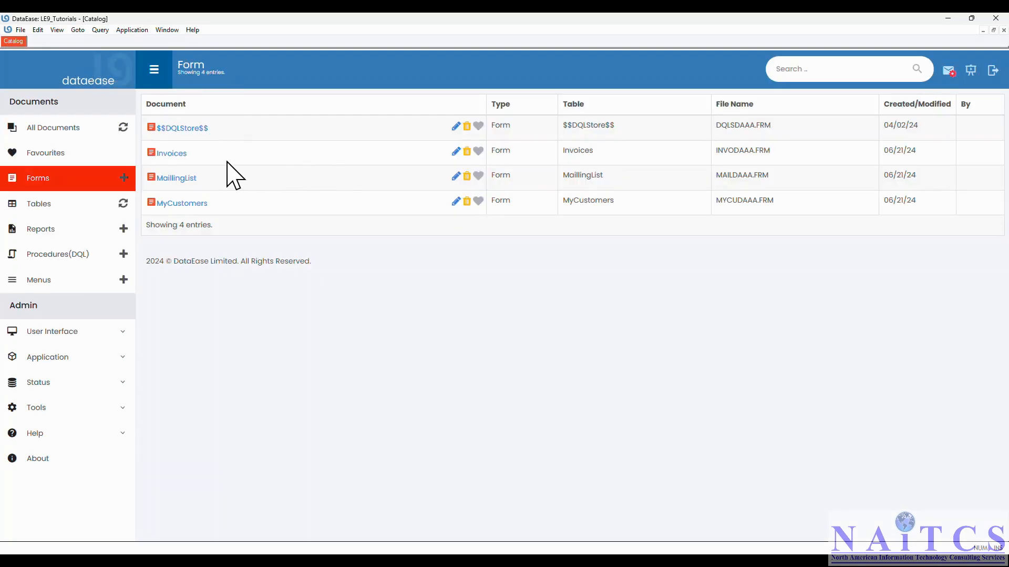
left_click(176, 157)
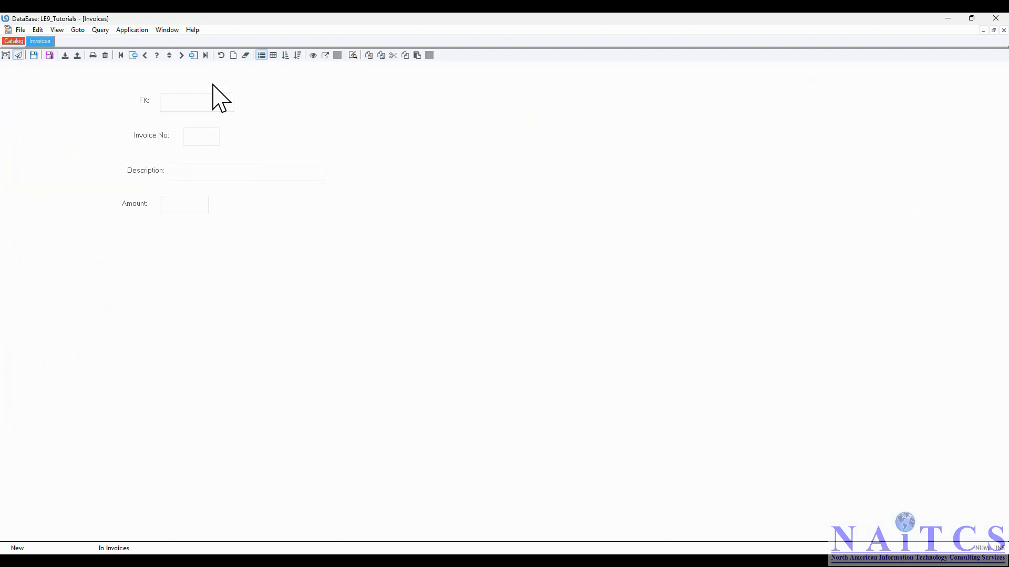
left_click(57, 31)
left_click(68, 64)
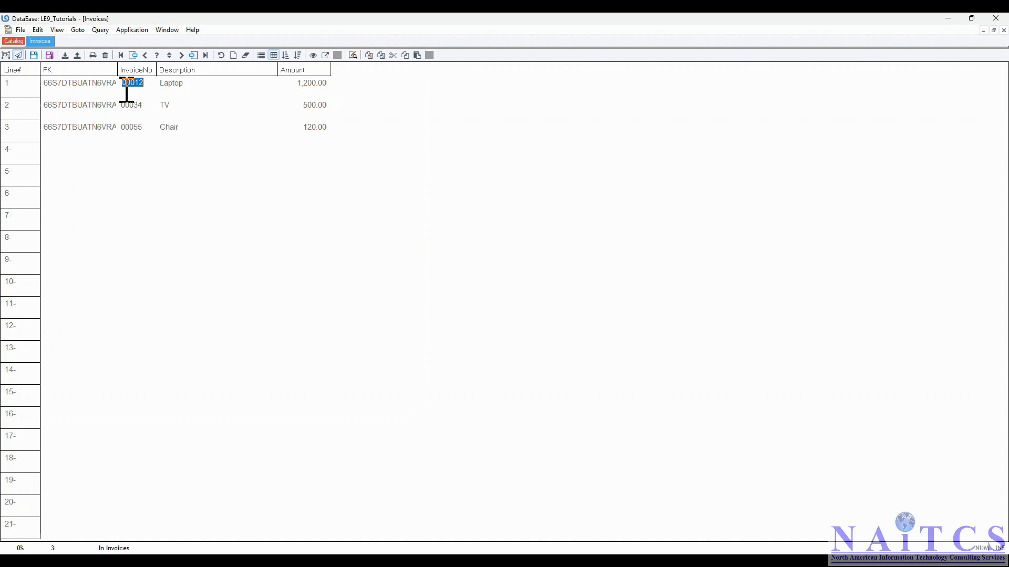
- Close Invoices, reopen the MaillingList form and go to its second-to-last record
double_click(8, 29)
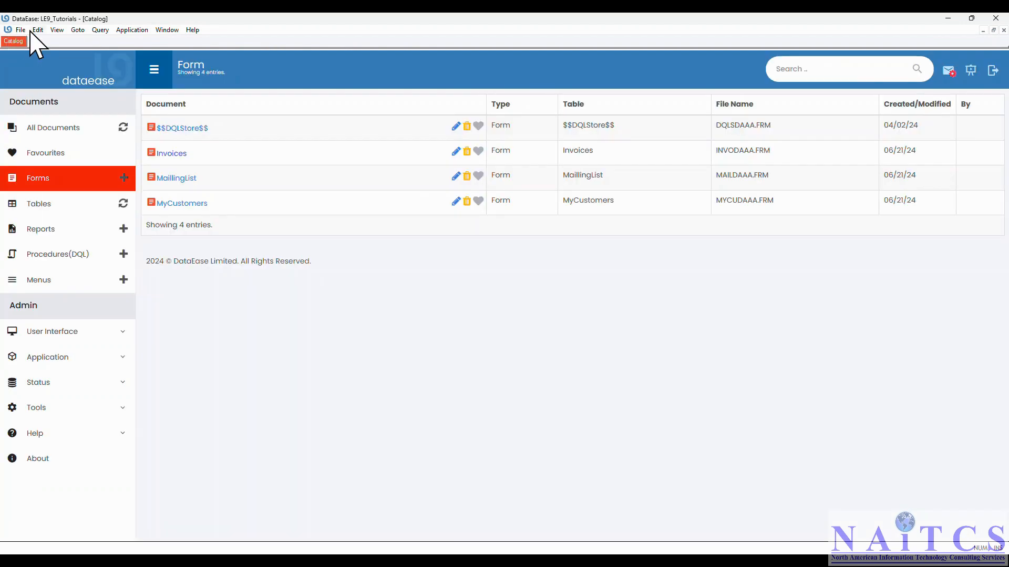
left_click(179, 179)
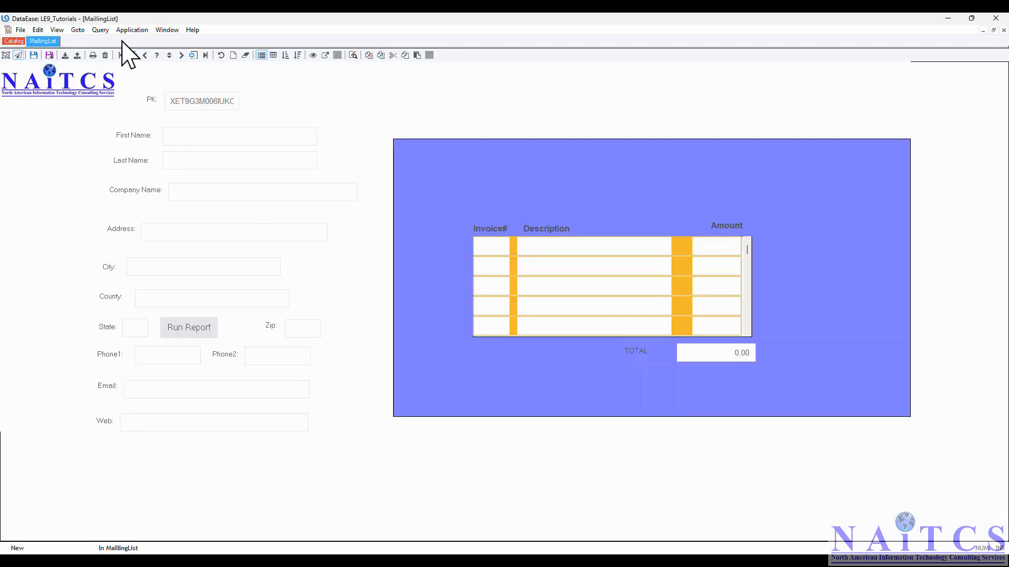
left_click(78, 29)
left_click(96, 75)
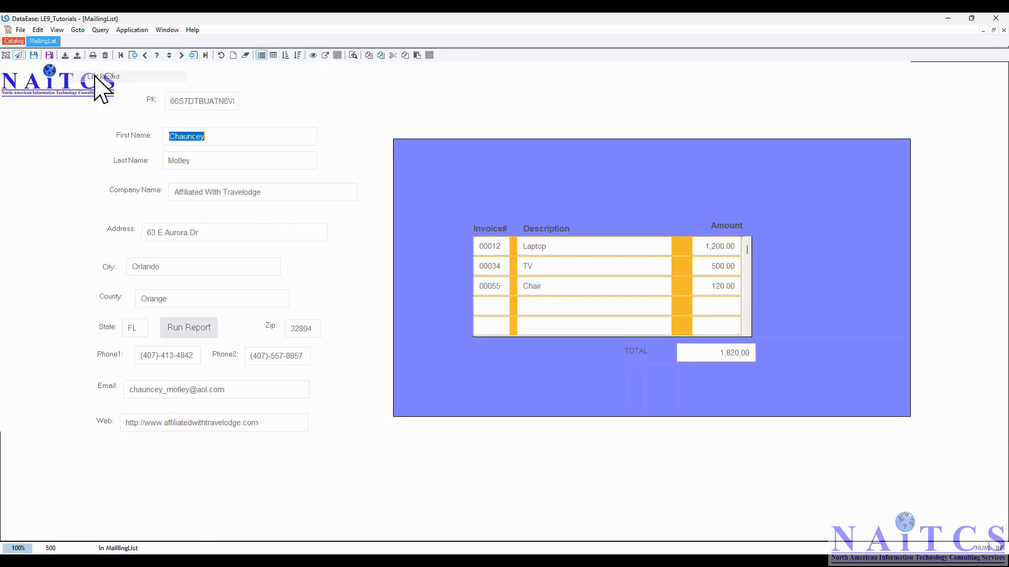
left_click(76, 29)
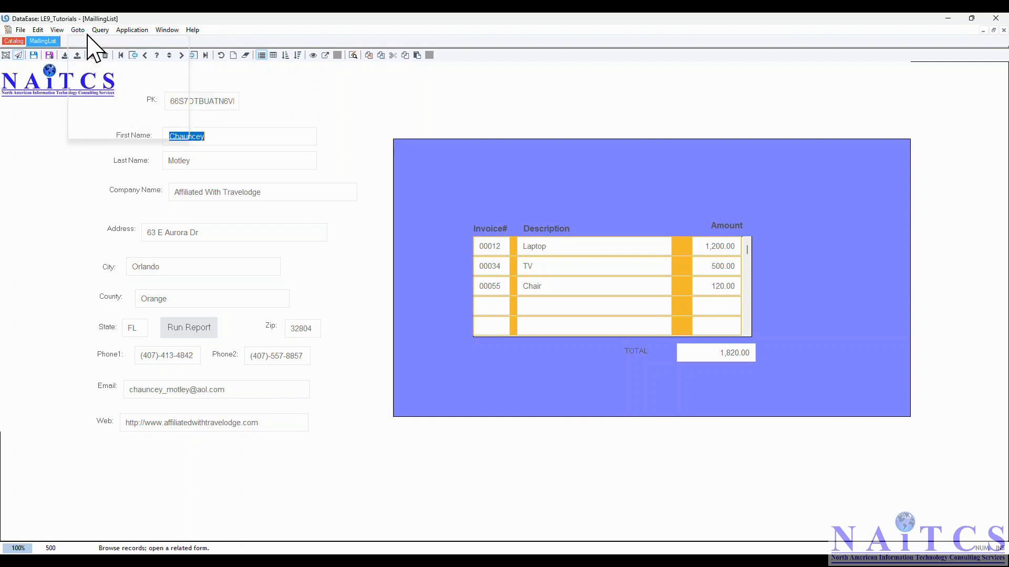
left_click(97, 52)
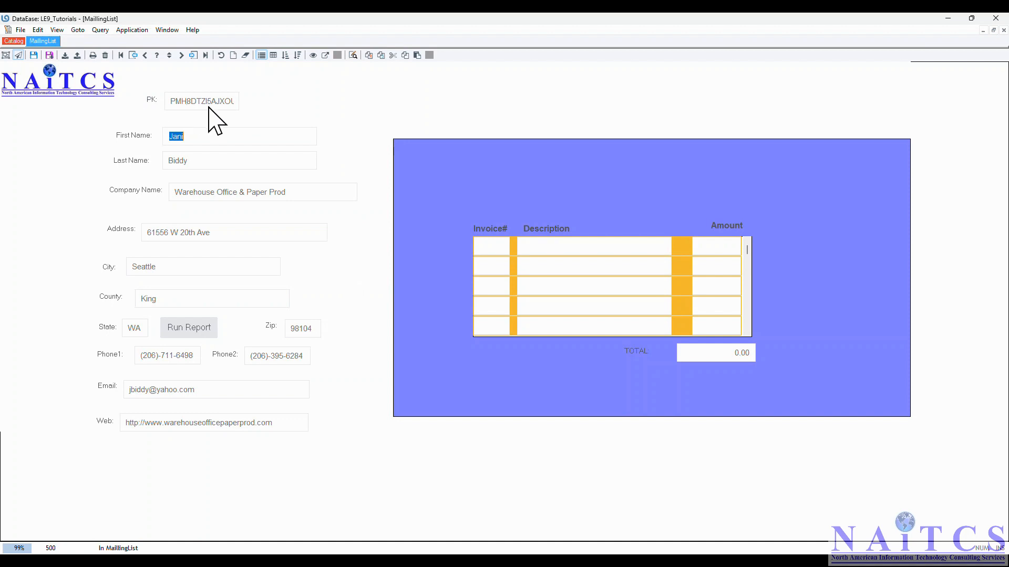
- Enter invoice 87 for "Smartphone" with an amount of 1,200.00 in the first row of the record's invoice subform
left_click(498, 251)
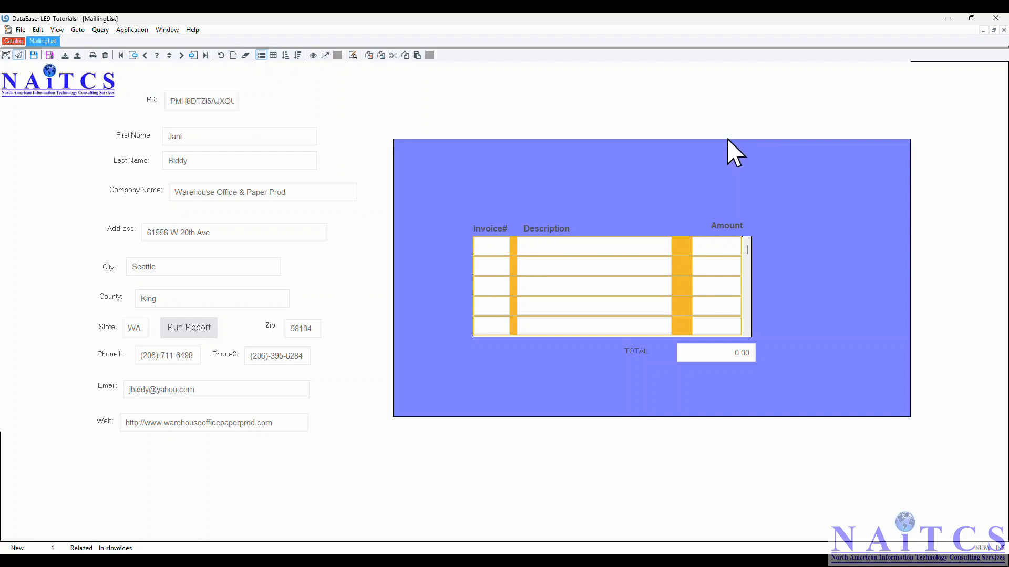
type("87")
type("Smar")
type("tphone")
key("Tab")
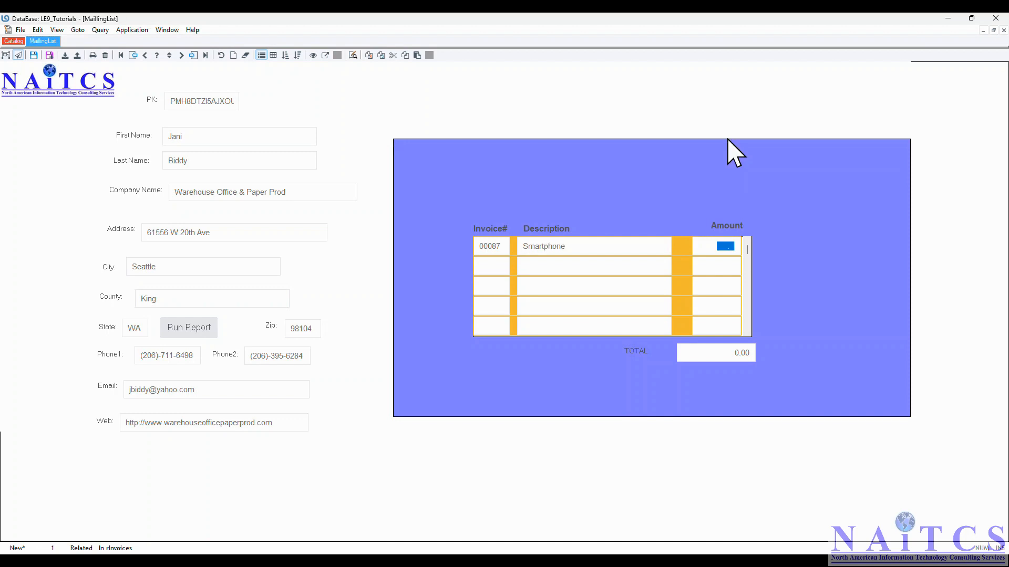
type("1200.")
key("Tab")
- Add invoice 00089 for "TV" with an amount of 750.00 in the second subform row and save the changes
type("00089")
key("Tab")
type("TV")
key("Tab")
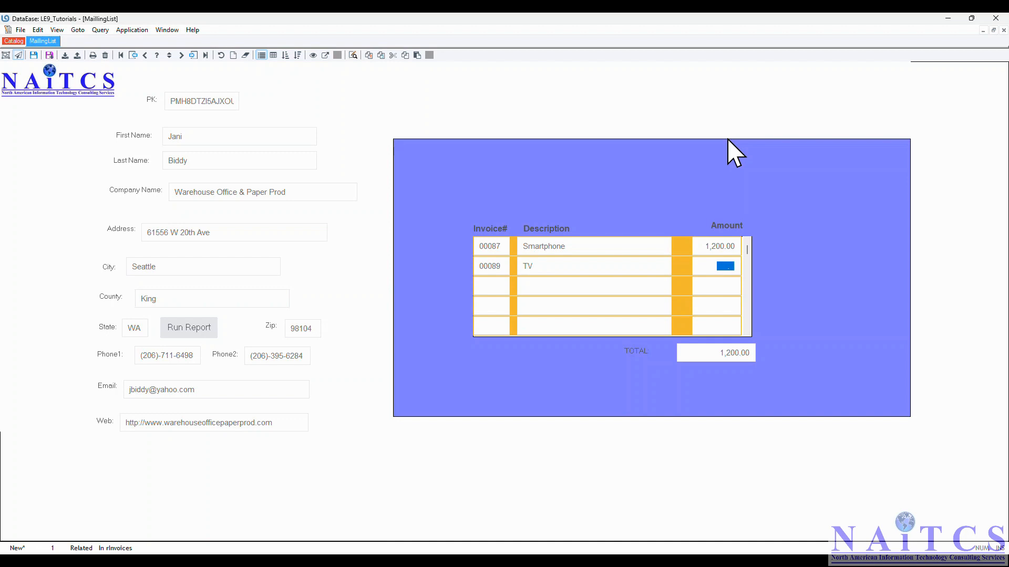
type("750 .")
key("Tab")
left_click(38, 31)
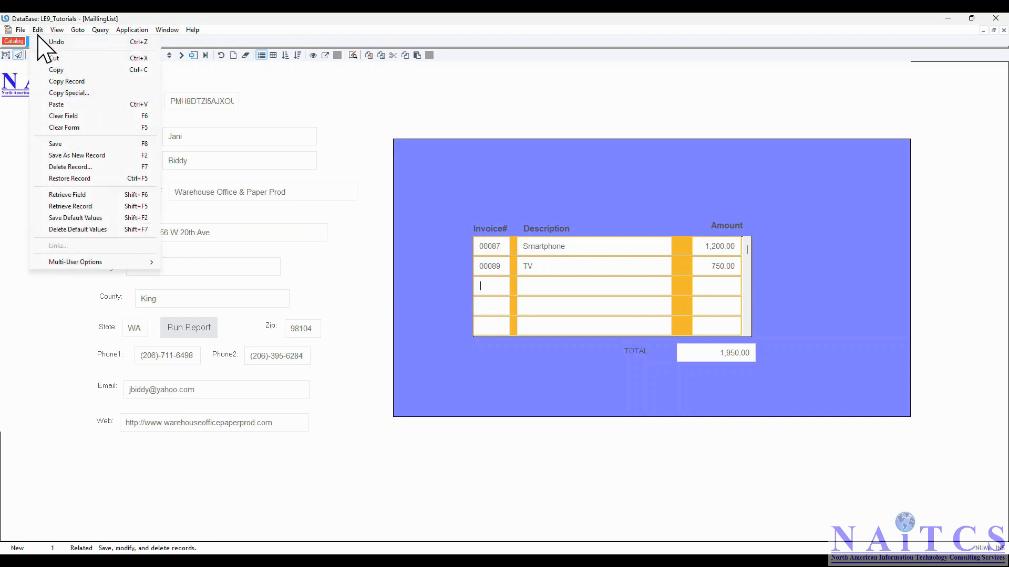
left_click(64, 145)
- Close MaillingList, display the Invoices records as a table and widen the FK column to read the full keys
left_click(12, 41)
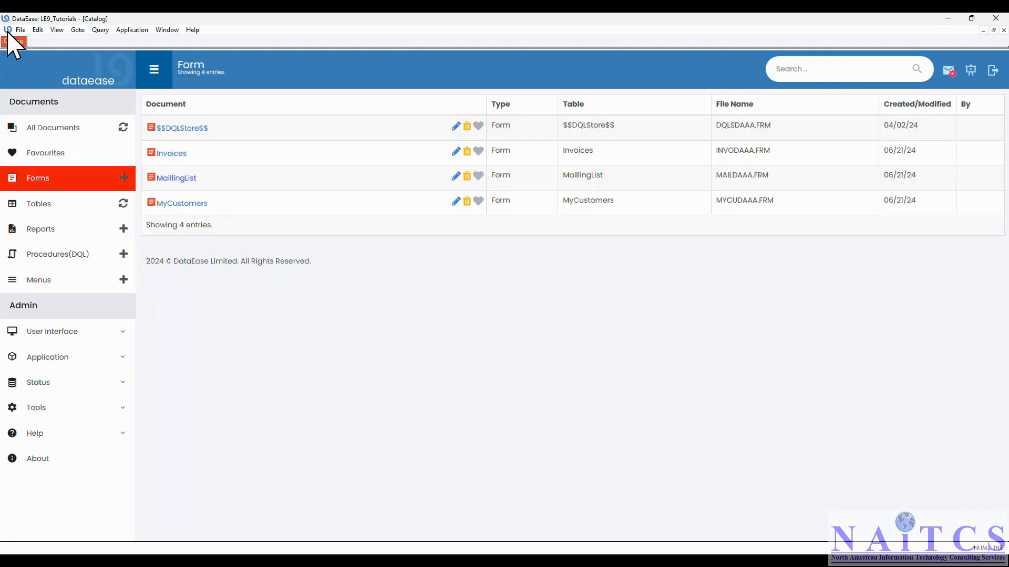
left_click(170, 154)
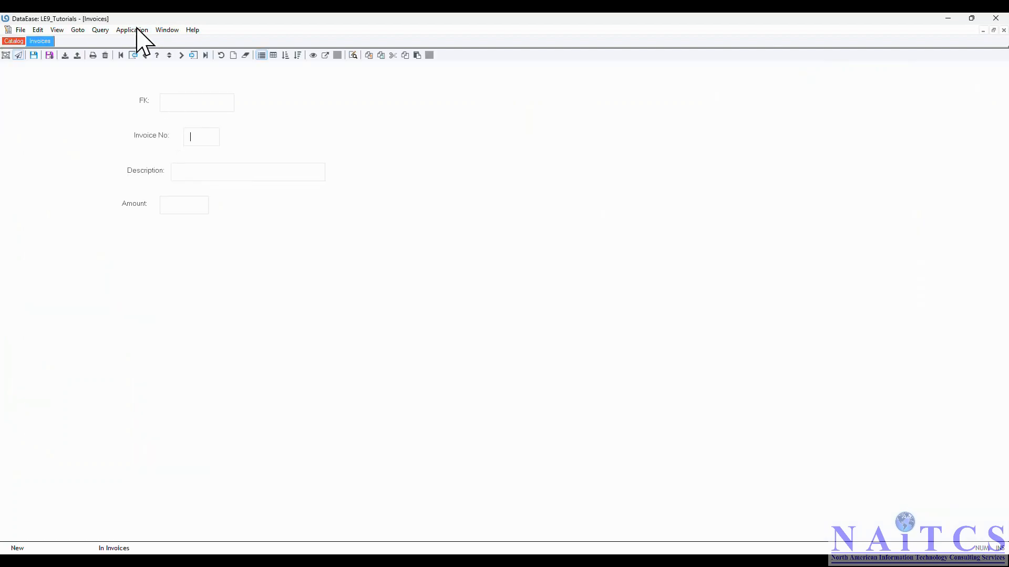
left_click(57, 31)
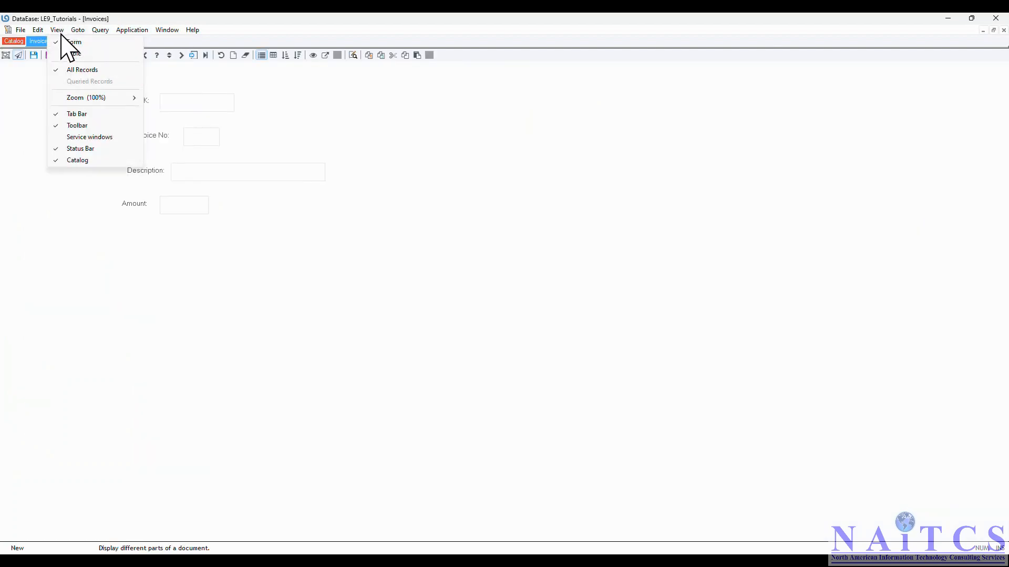
left_click(66, 52)
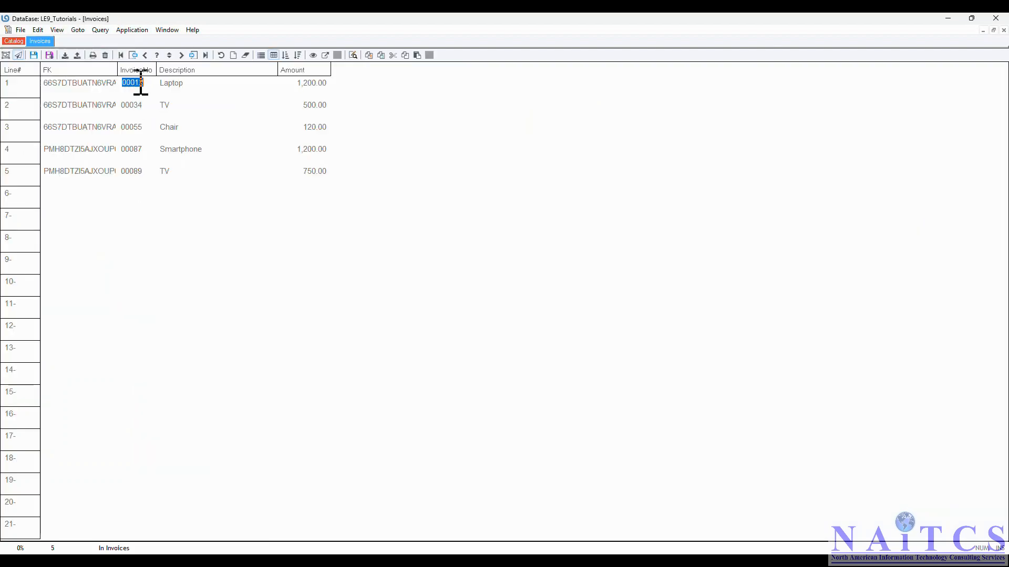
left_click_drag(118, 69, 185, 70)
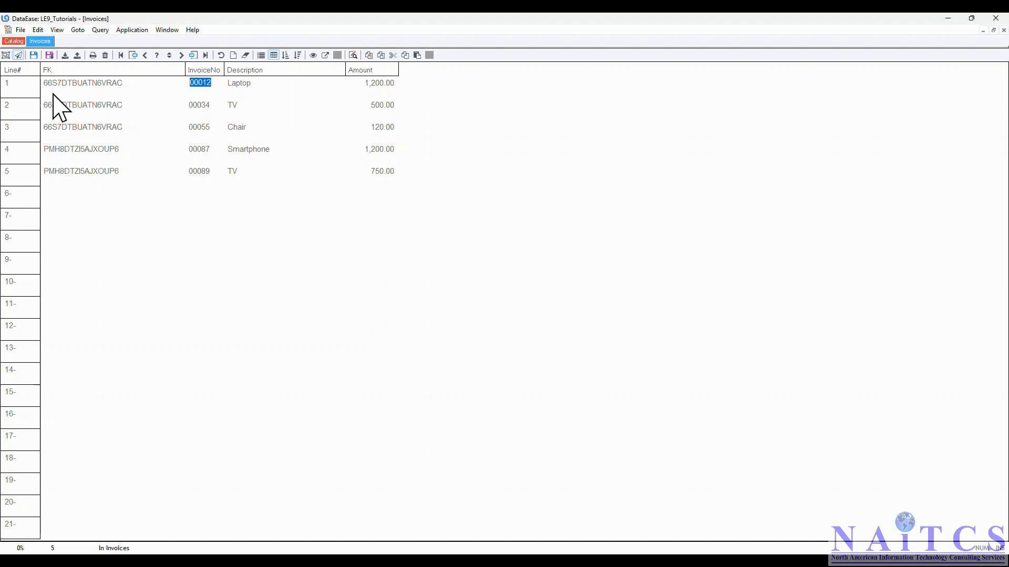
- Close Invoices, reopen the MaillingList form and go to its last record to review its related invoices
double_click(9, 30)
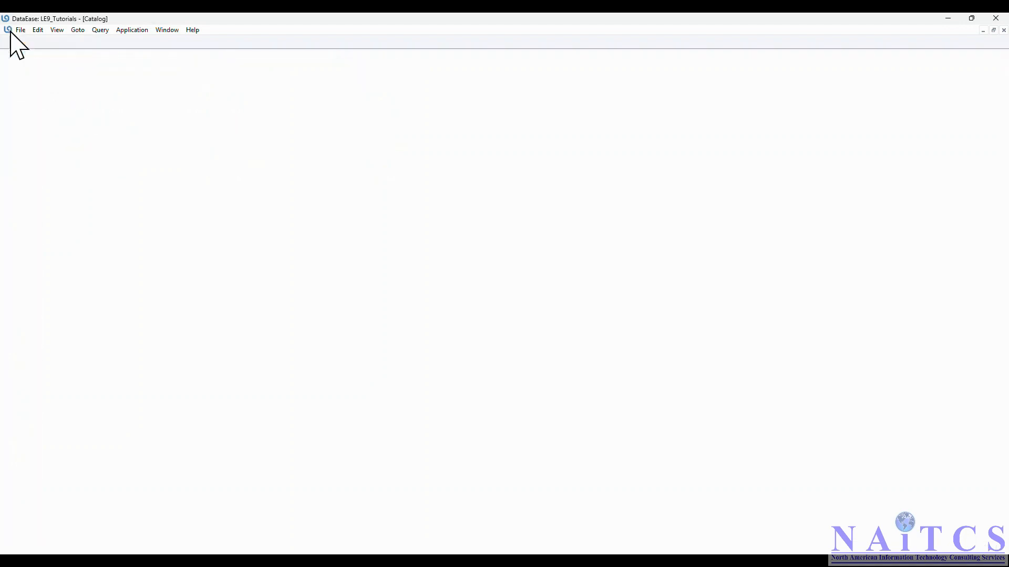
left_click(179, 180)
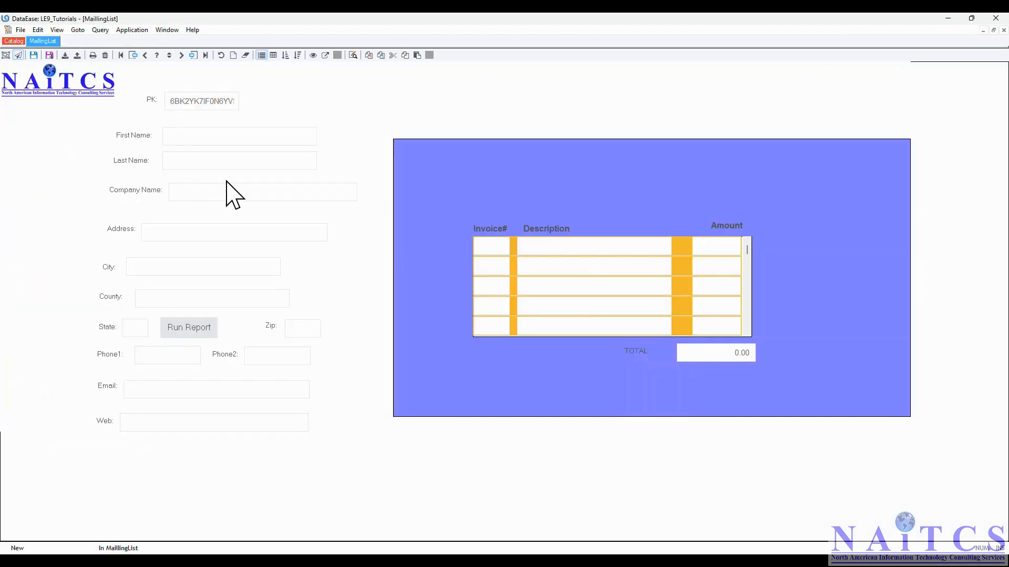
left_click(205, 55)
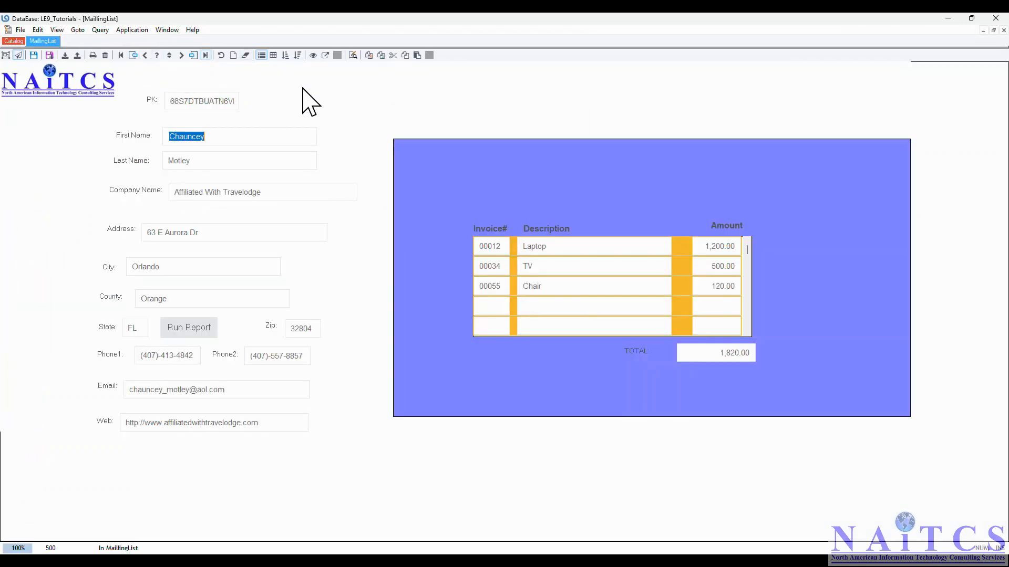